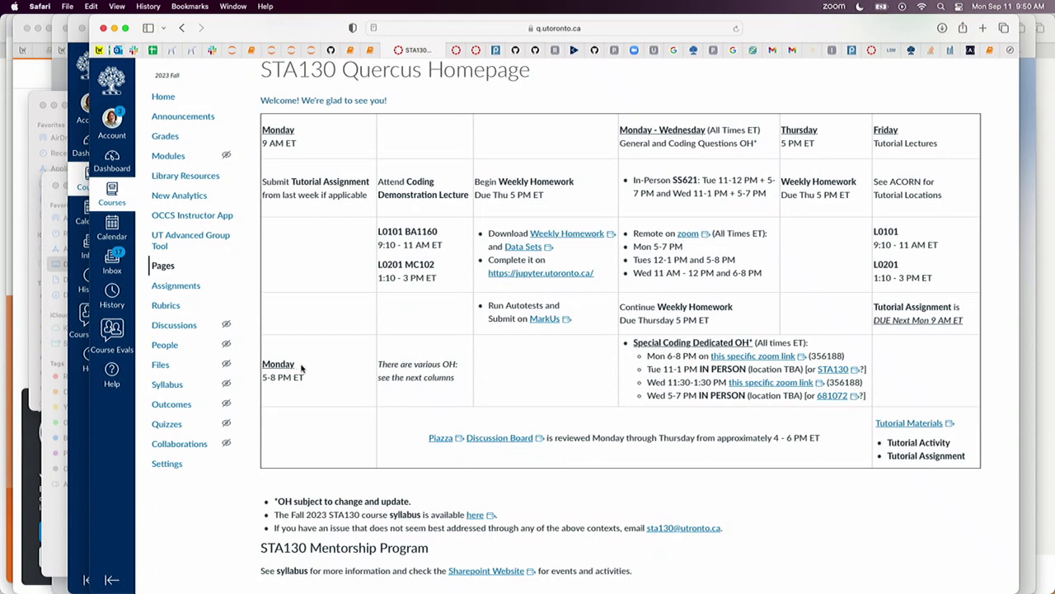
Review the Cadence and Workload sections of the STA130_F23_Syllabus-2 notebook and return to the STA130 Quercus homepage
click(367, 49)
scroll(558, 330, down, 10)
scroll(557, 329, down, 15)
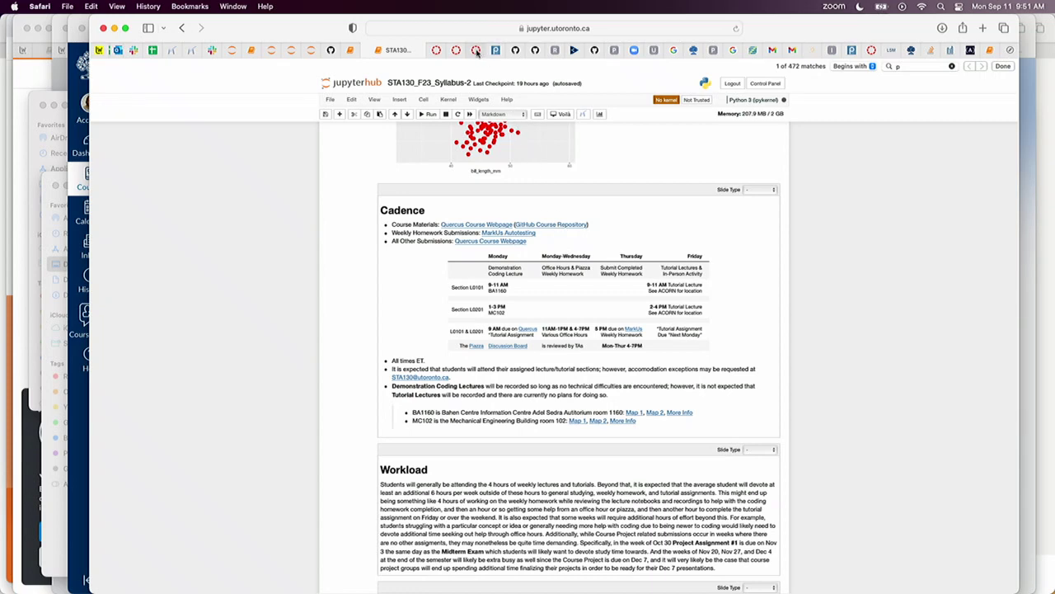
click(436, 50)
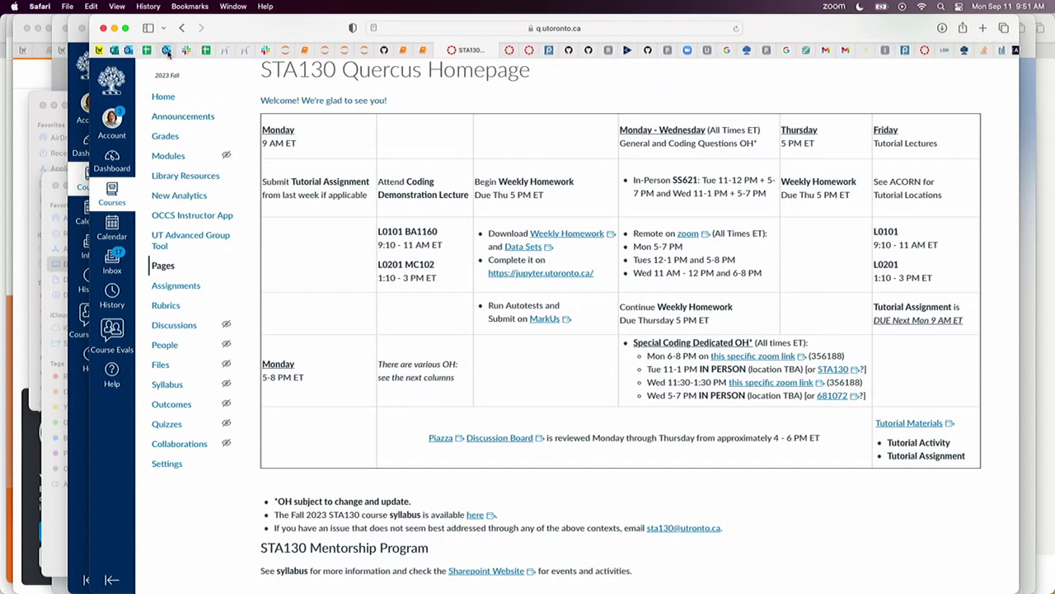
Consult the STA130_F23_OH office hours sheet, and highlight the "Mon 6-8 PM" special coding slot on the Quercus homepage
click(279, 51)
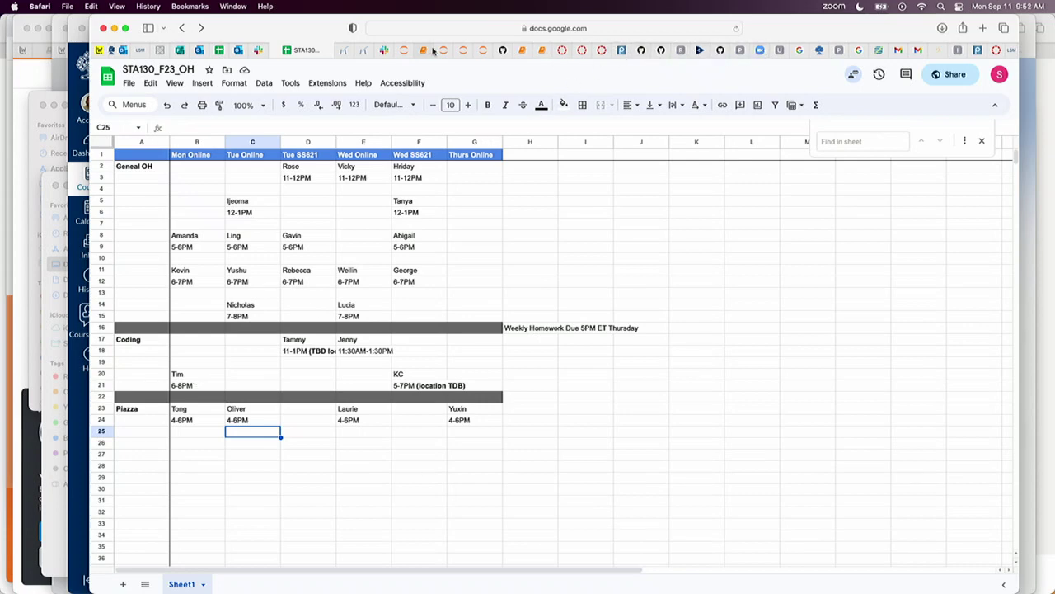
click(565, 52)
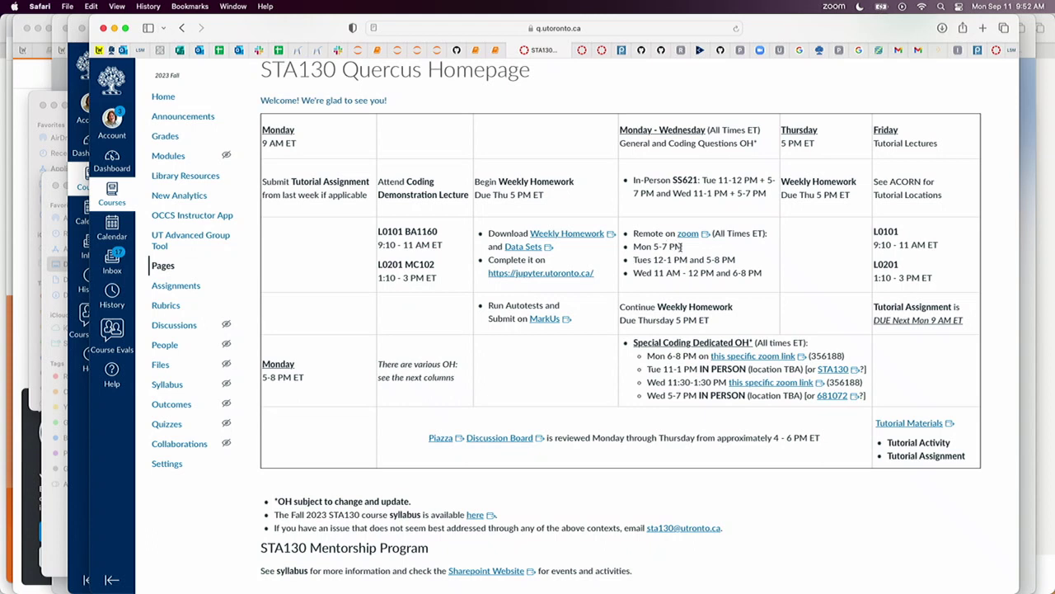
triple_click(627, 248)
drag(647, 355, 698, 356)
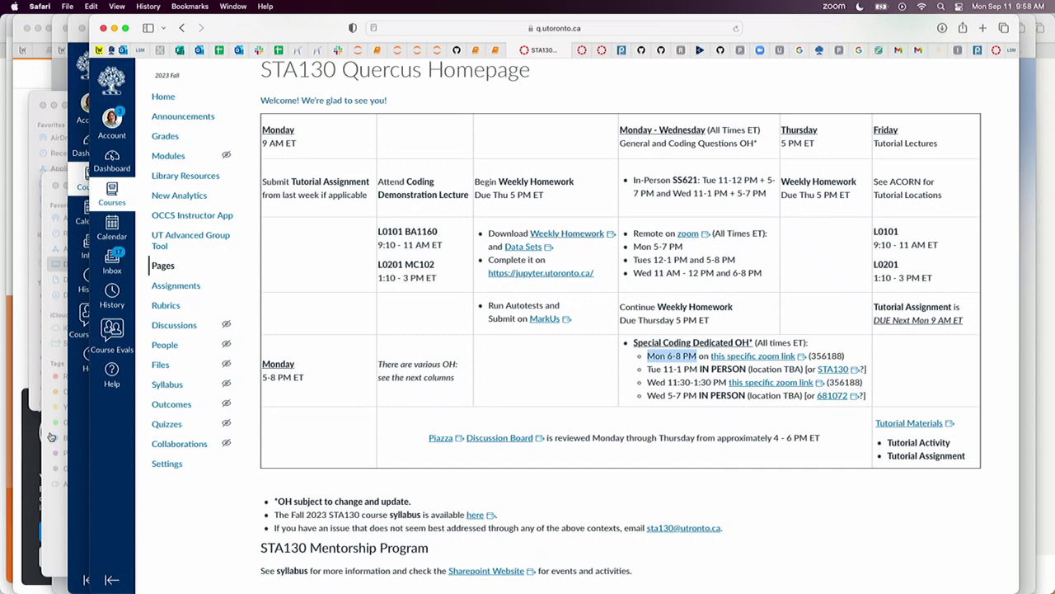
Open the Weekly Homework link from the Quercus homepage in the private browser window and show its GitHub folder
click(74, 441)
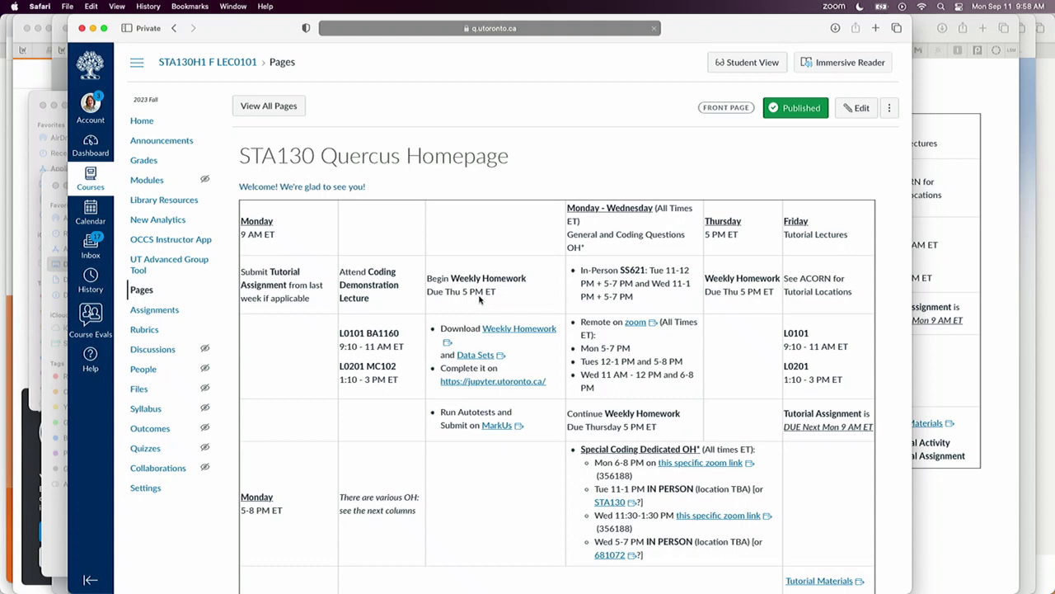
click(506, 332)
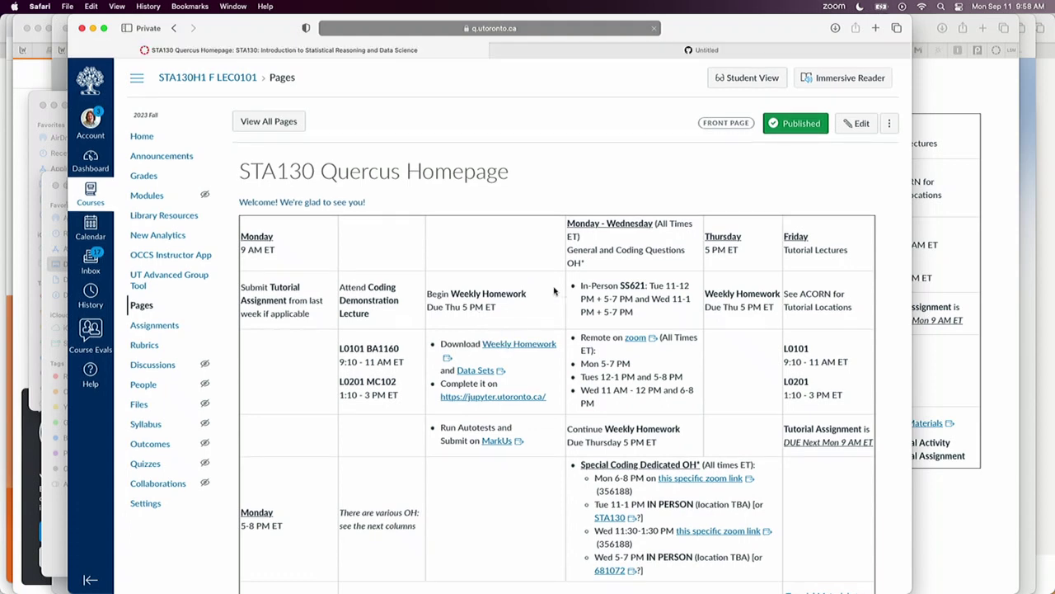
click(709, 50)
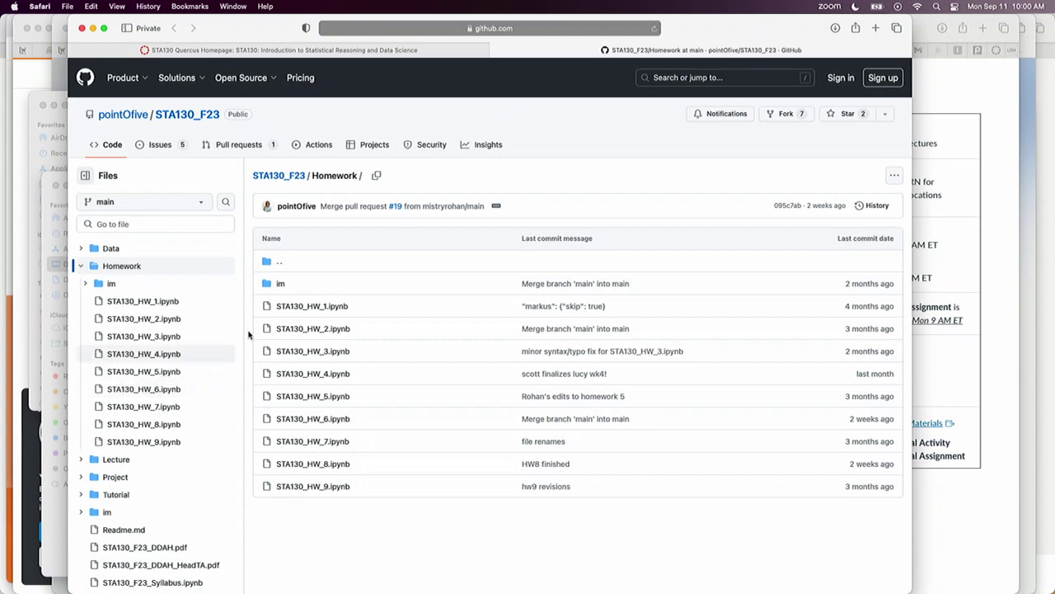
Download the raw STA130_HW_1.ipynb file from the GitHub Homework folder and check it among the downloaded files
click(318, 308)
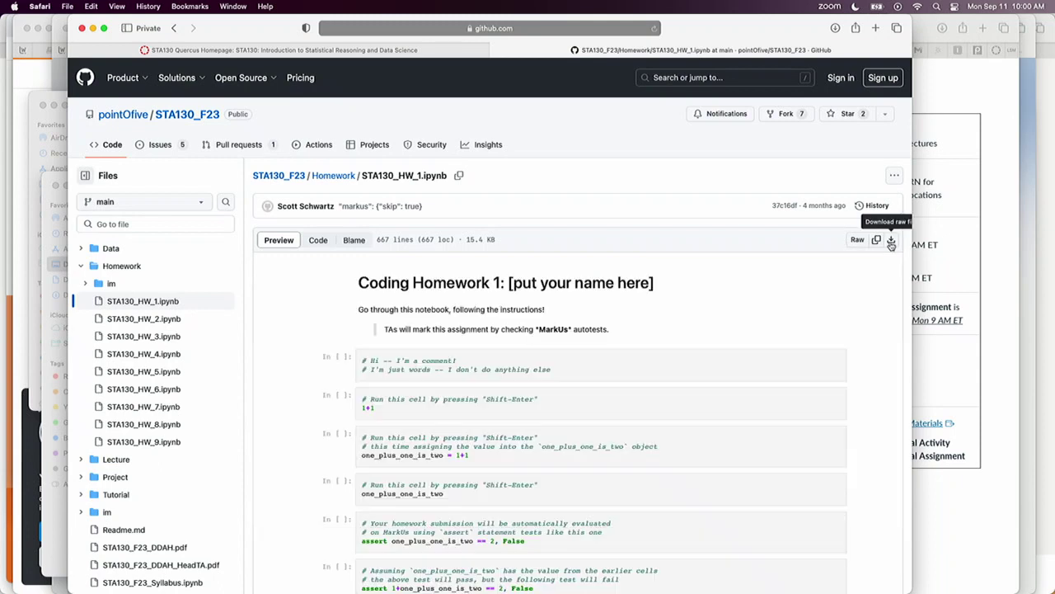
click(891, 241)
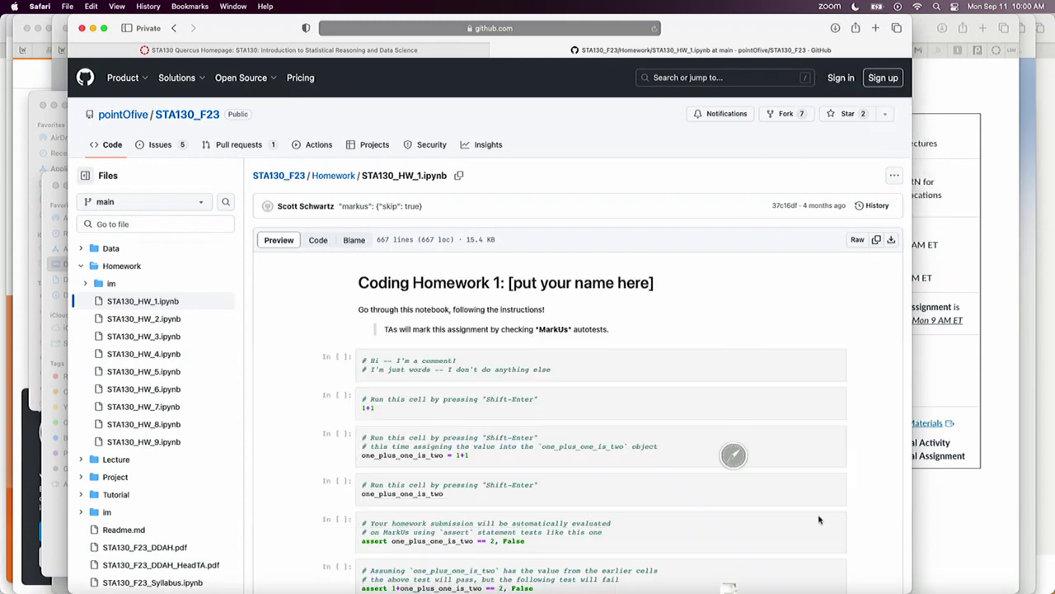
click(729, 577)
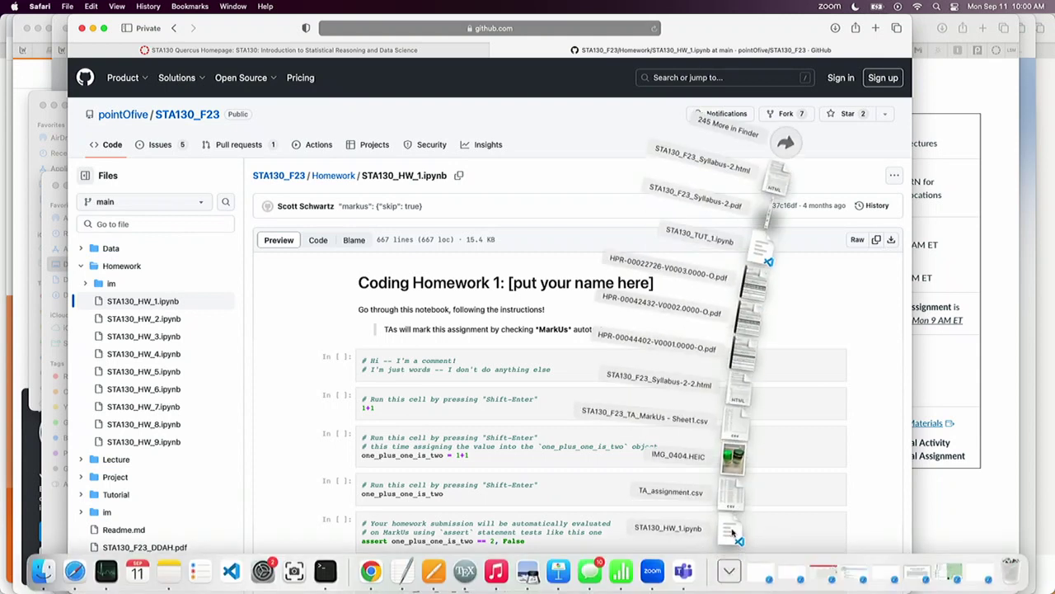
click(709, 28)
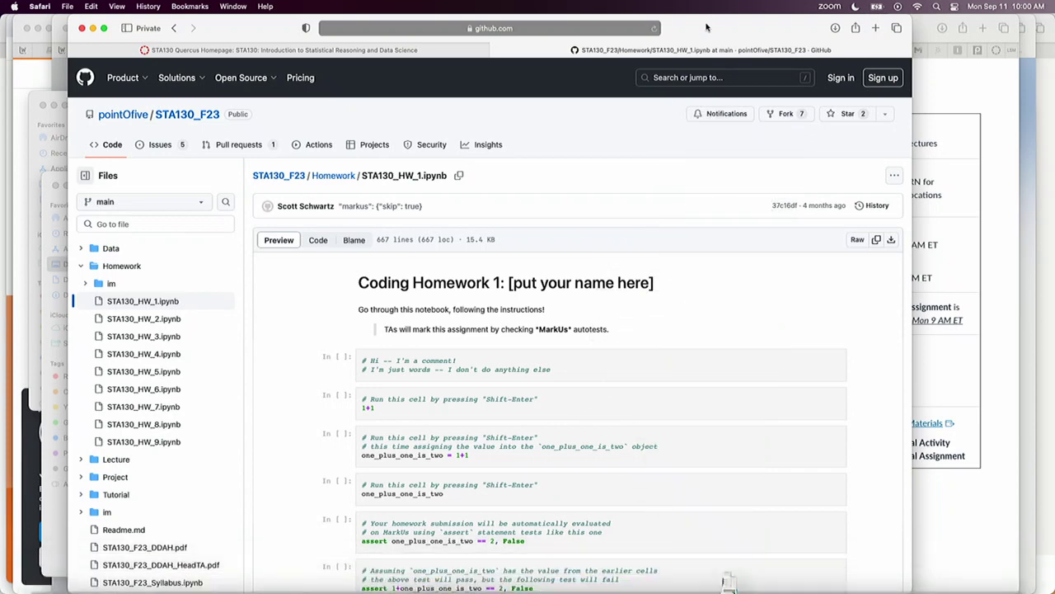
Open the jupyter.utoronto.ca link from the Quercus homepage, start the login, and ignore the cilogon.org time limit for today
click(374, 50)
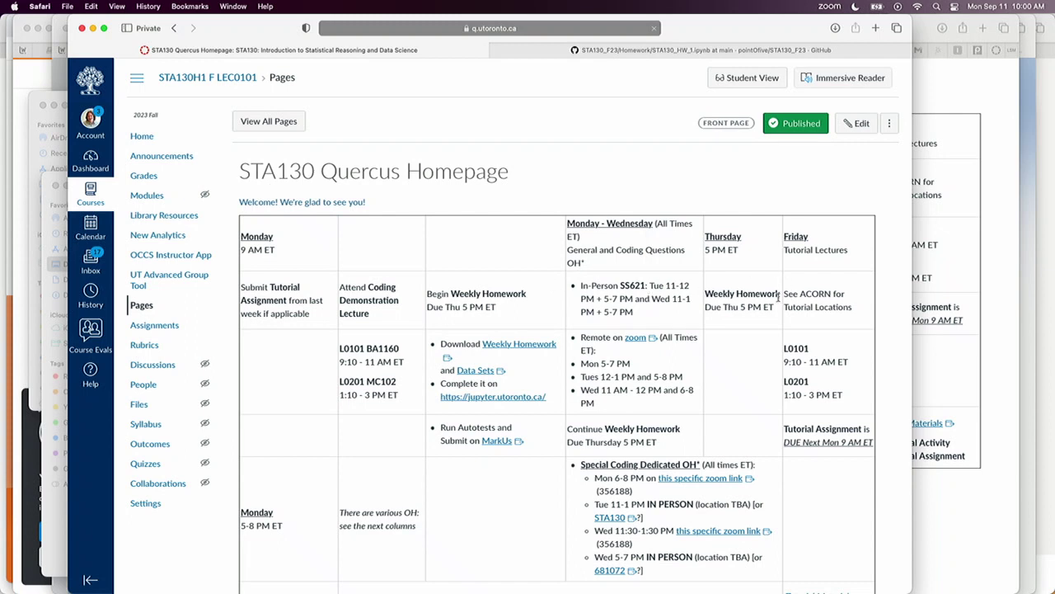
click(487, 403)
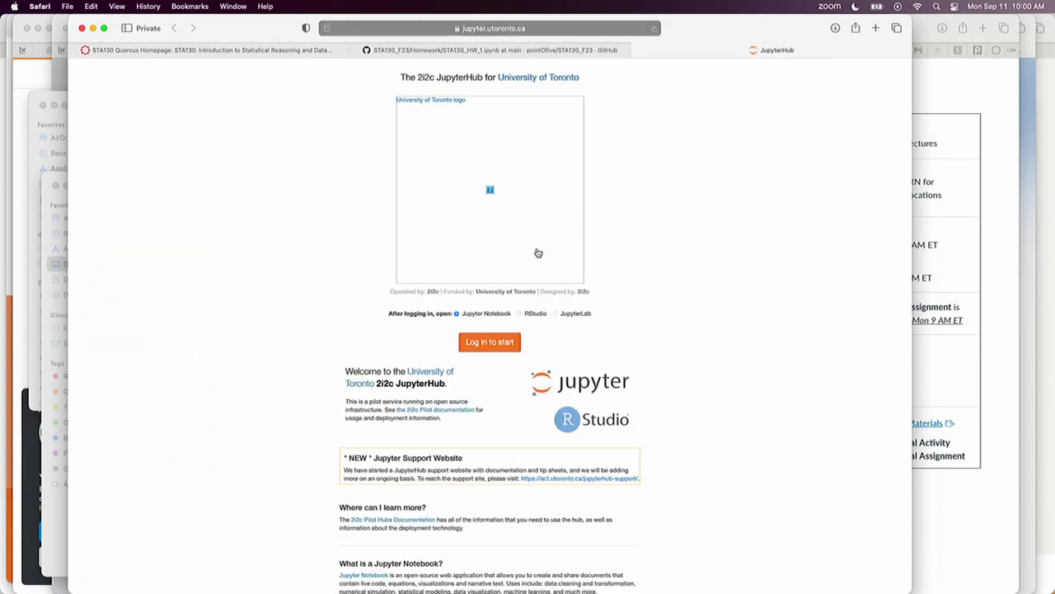
click(489, 343)
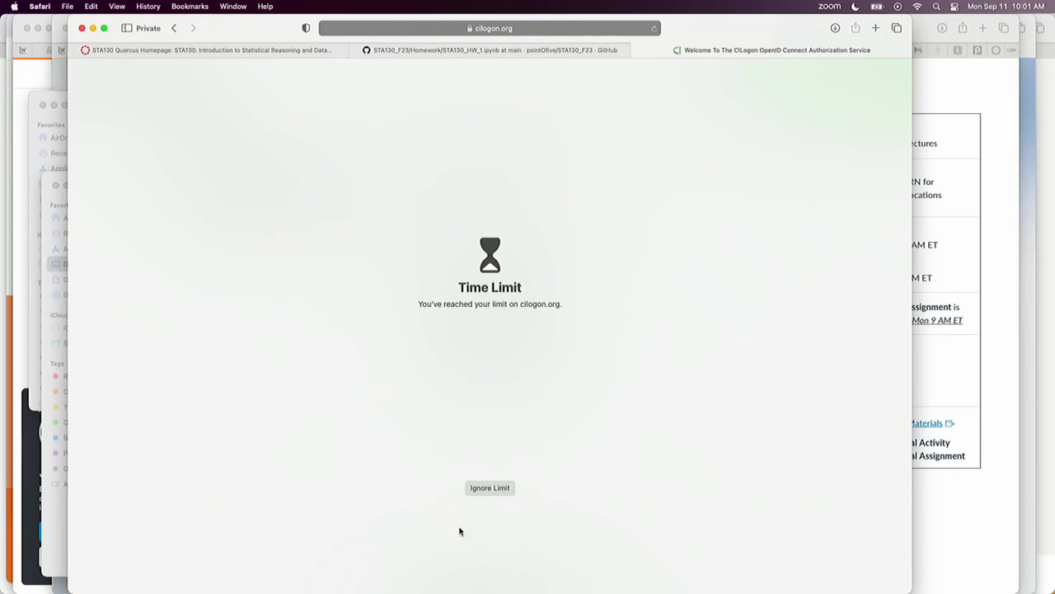
click(483, 491)
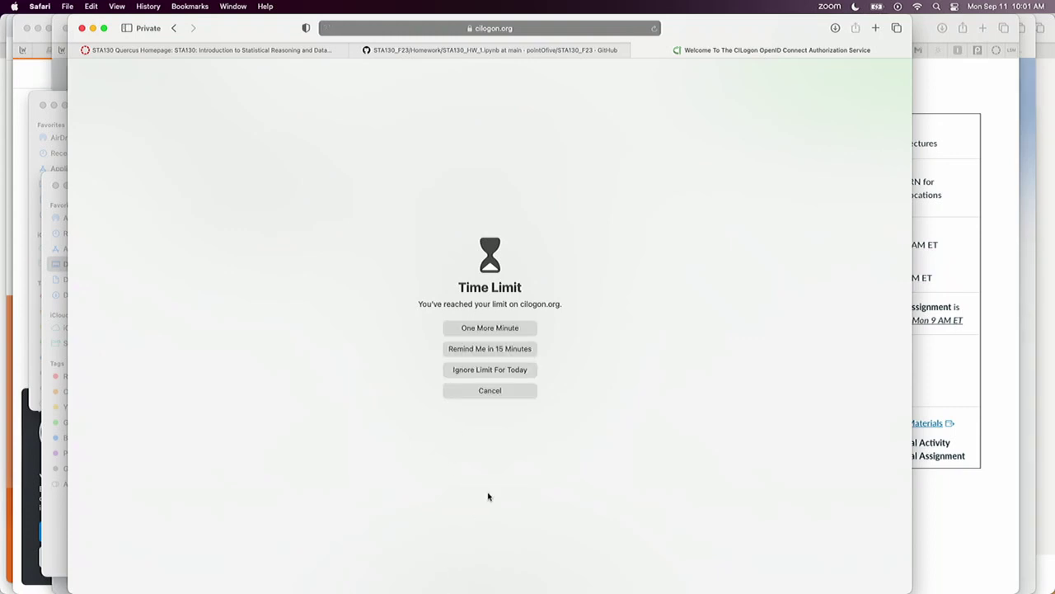
click(509, 371)
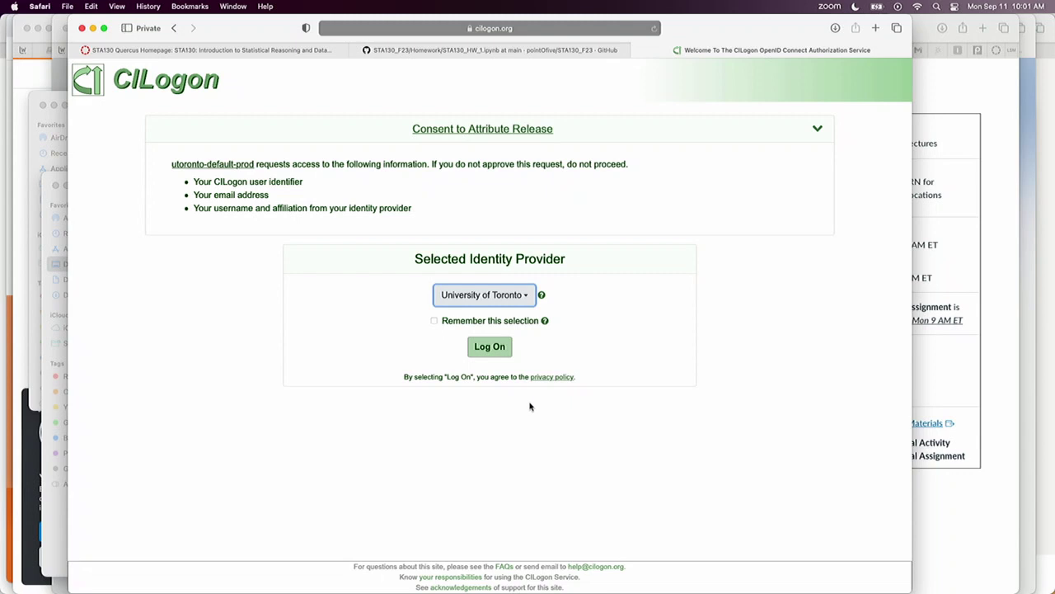
Log on to JupyterHub with University of Toronto as identity provider, using the saved UTORid and account password
click(494, 349)
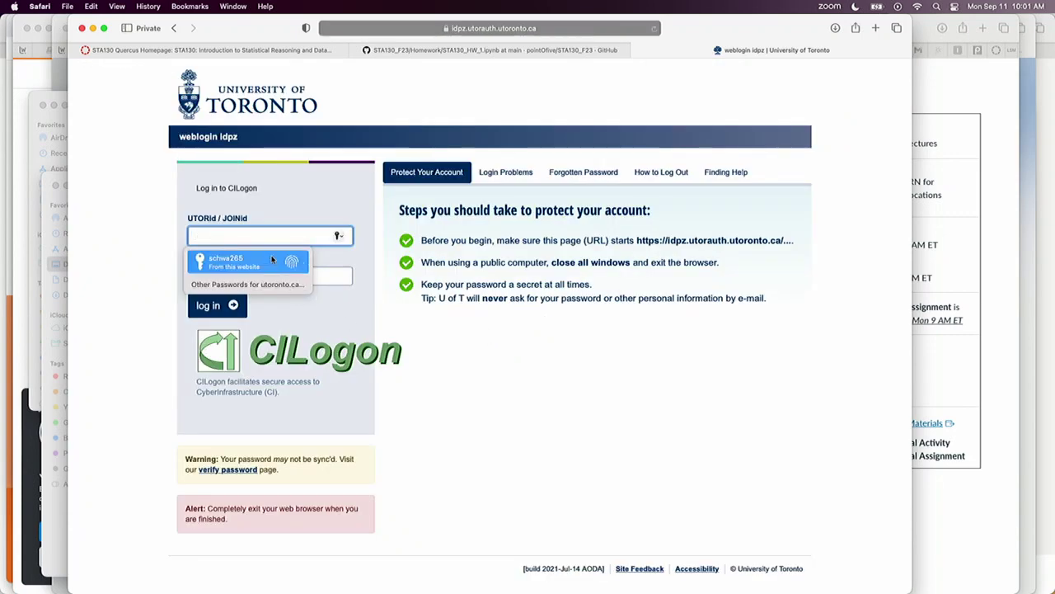
click(283, 260)
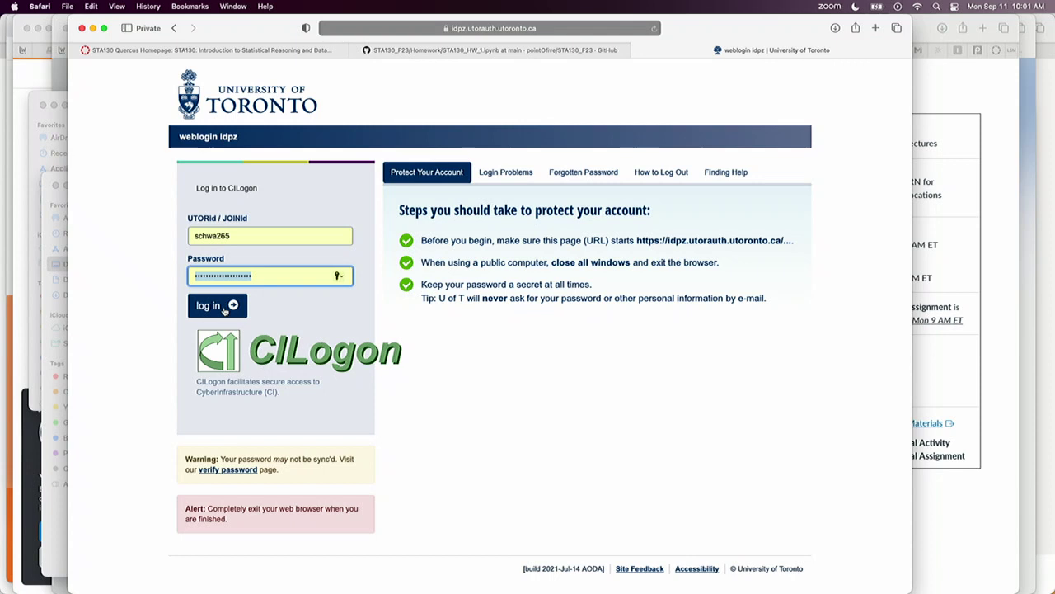
click(209, 307)
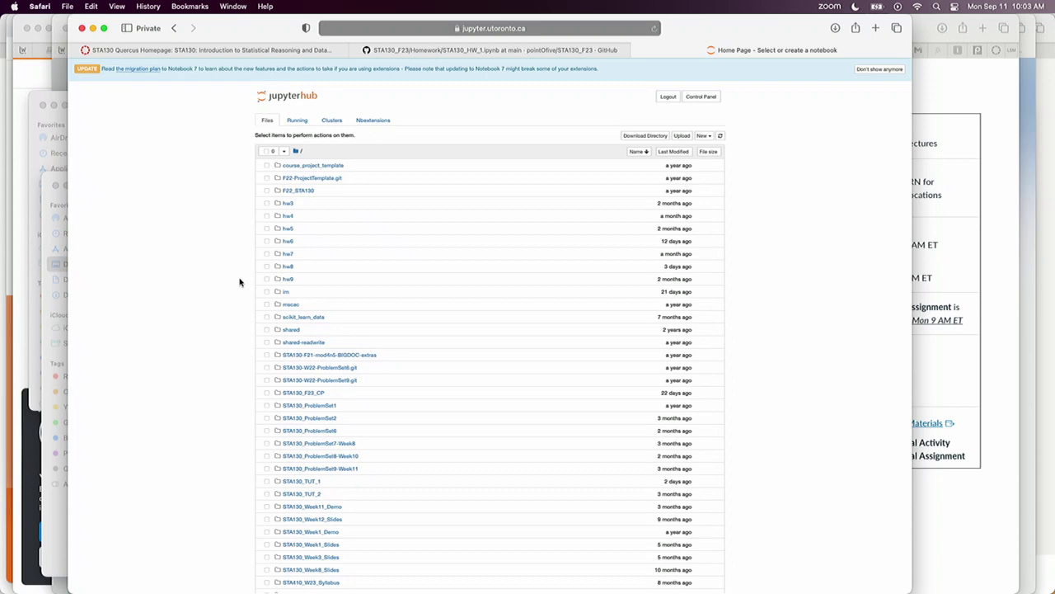
Revisit the Weekly Homework link on the Quercus homepage and the STA130_HW_1.ipynb GitHub page, and return to the JupyterHub file list
click(258, 49)
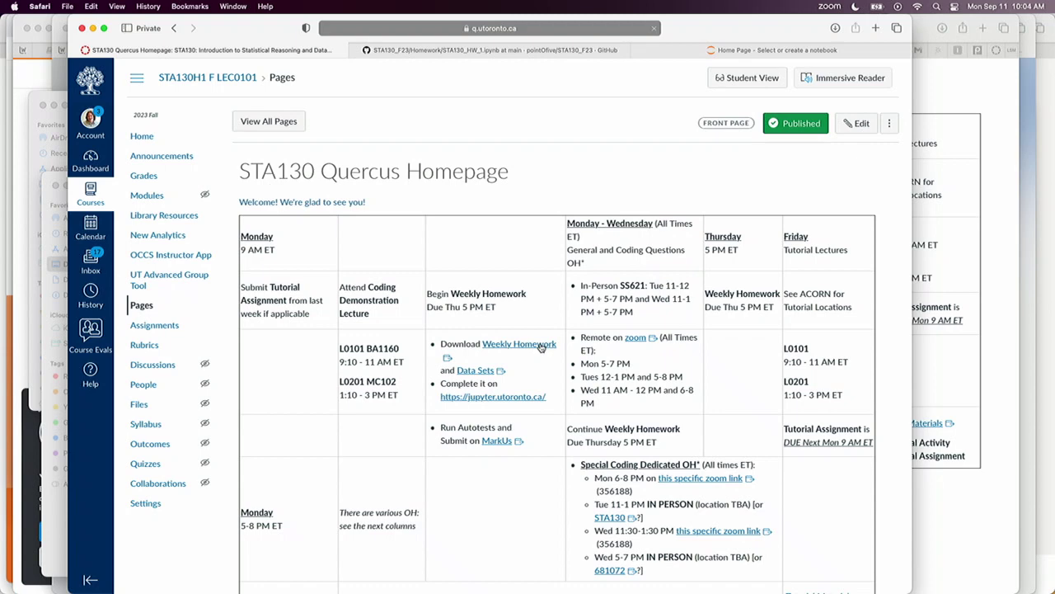
click(556, 51)
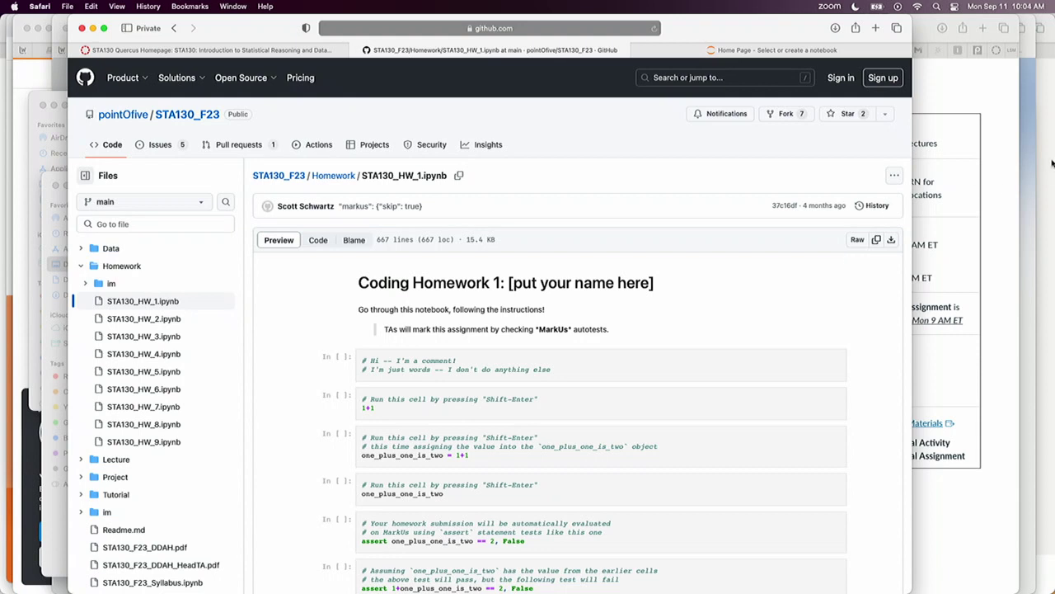
click(833, 56)
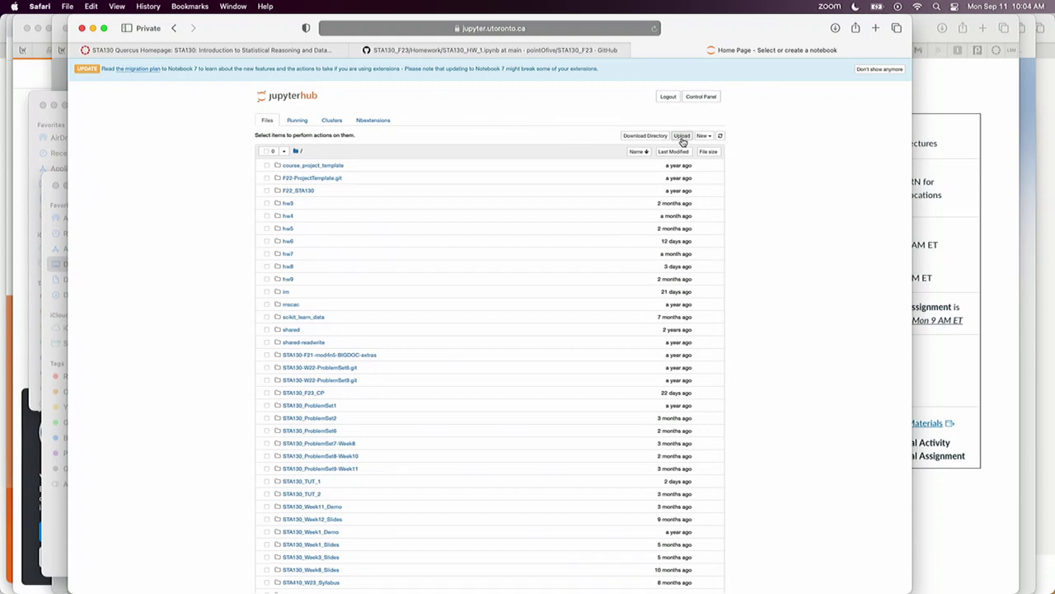
Upload STA130_HW_1.ipynb from the Downloads folder to the JupyterHub home directory, overwriting the existing file of that name
key(super+equal)
key(super+equal)
key(super+equal)
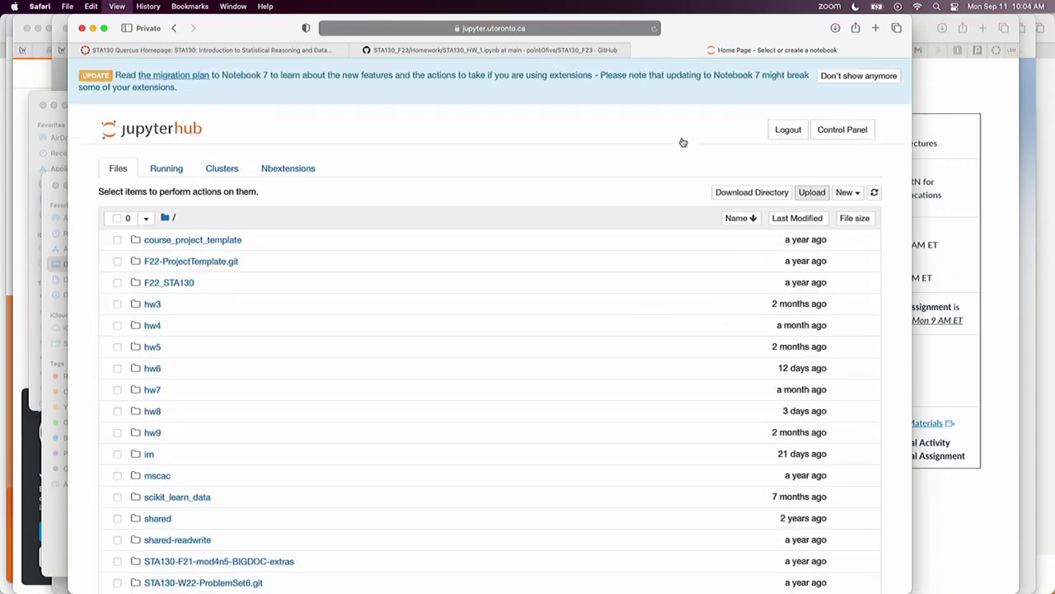
key(super+equal)
key(super+equal)
key(super+equal)
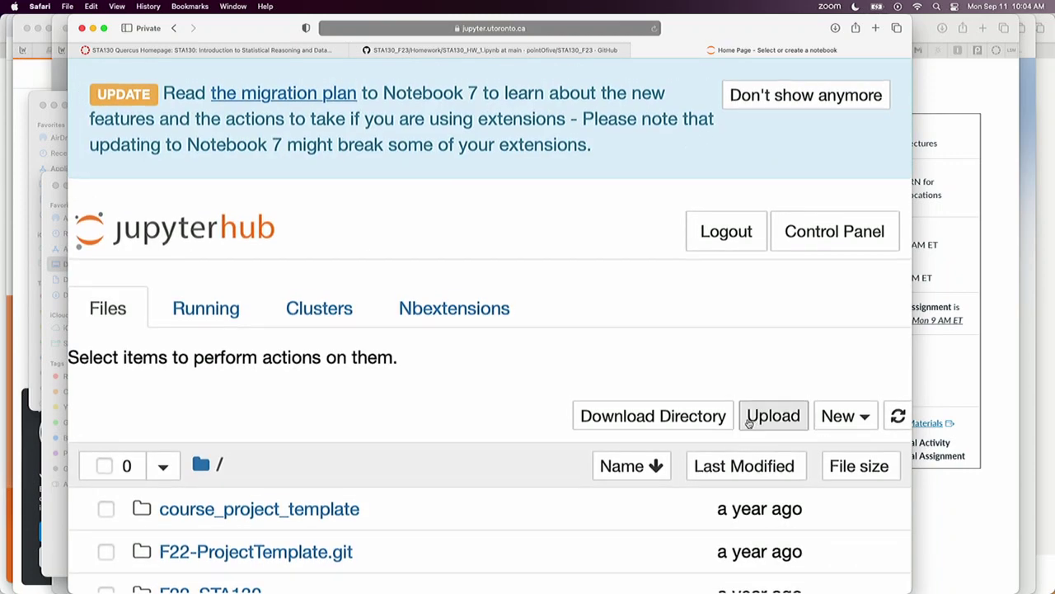
scroll(748, 421, down, 5)
scroll(776, 370, up, 5)
click(771, 309)
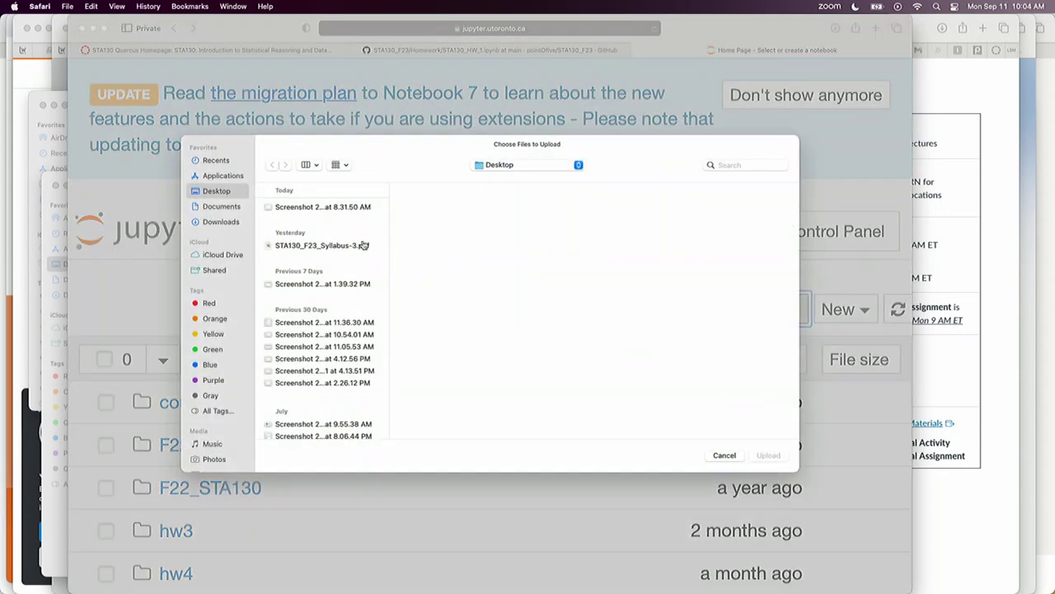
click(221, 221)
click(334, 230)
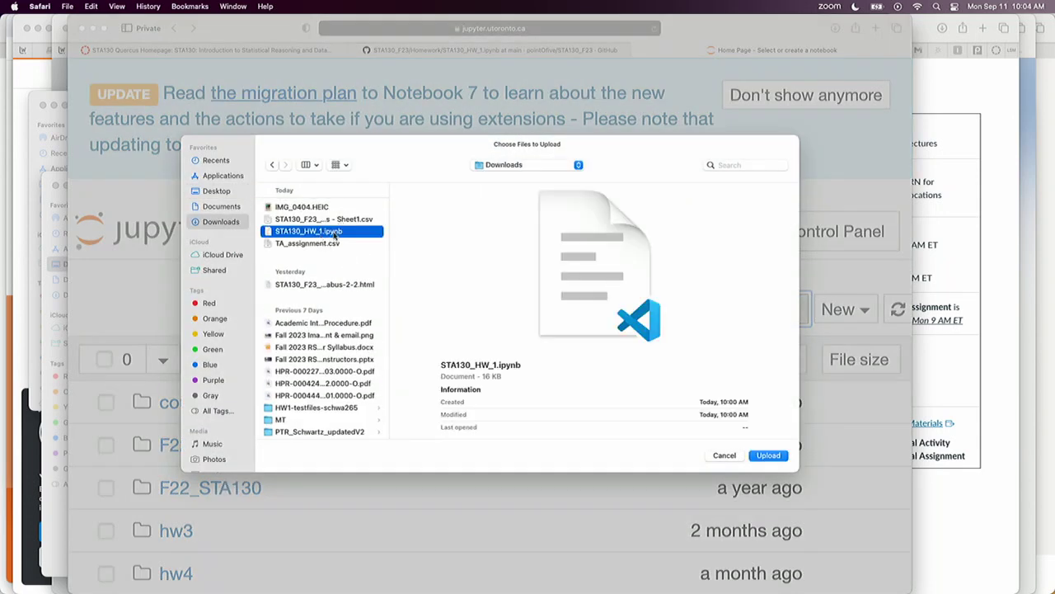
click(755, 457)
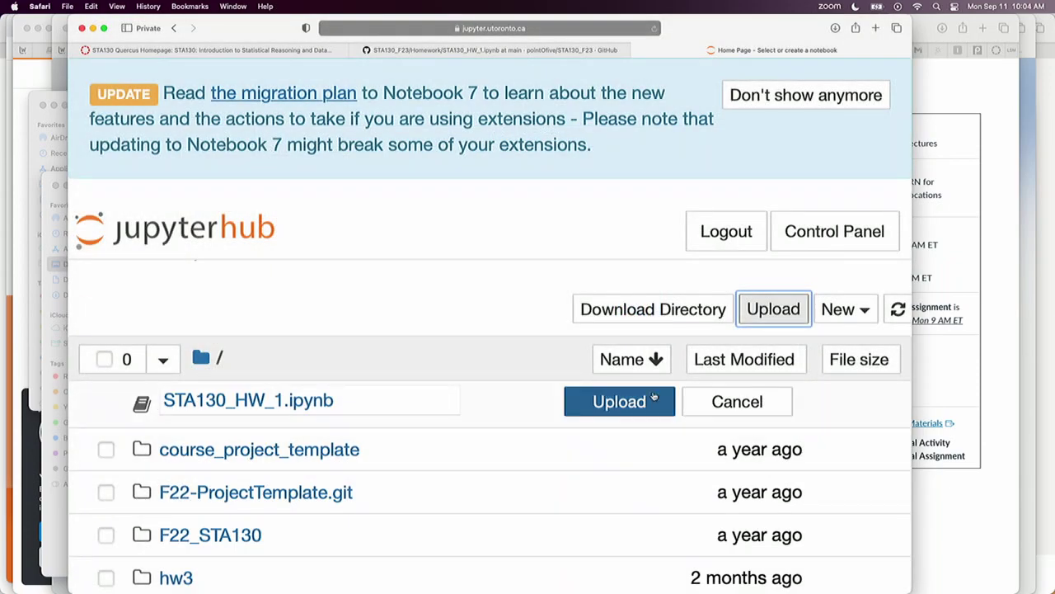
click(634, 400)
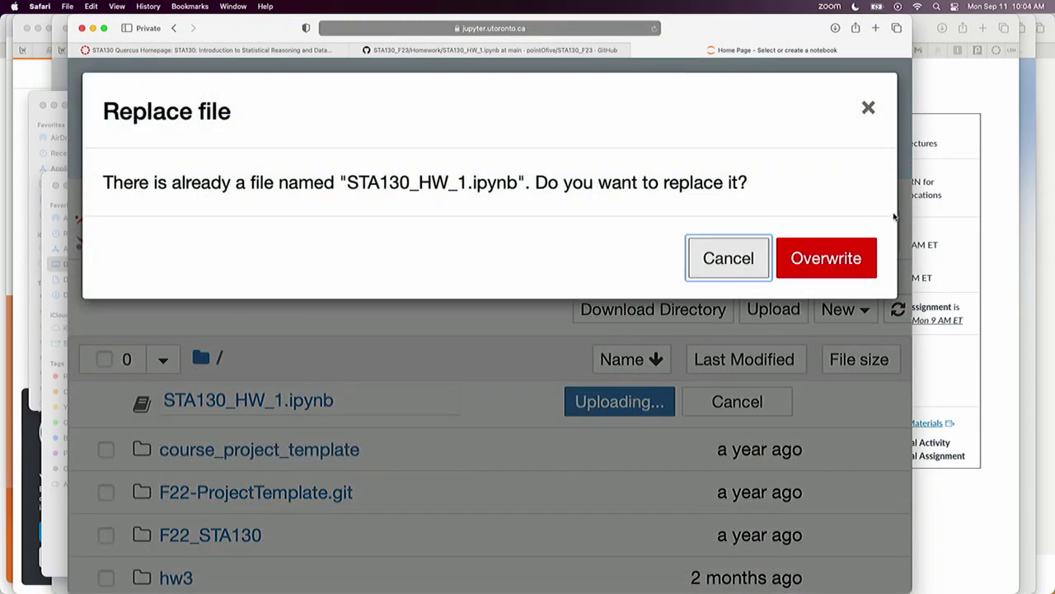
click(830, 254)
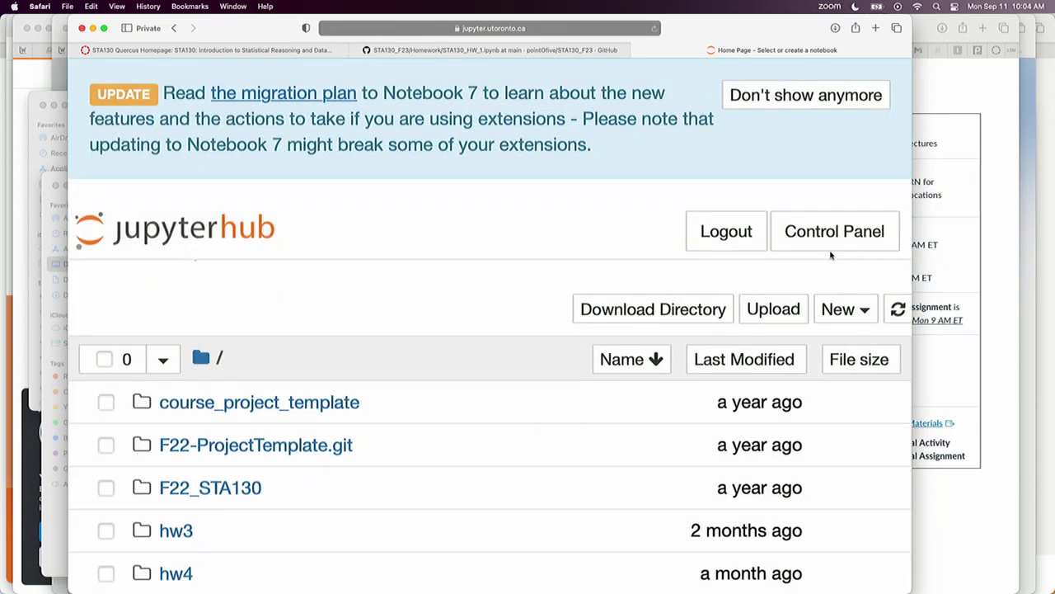
Find the uploaded STA130_HW_1.ipynb in the JupyterHub home directory and open it
scroll(283, 511, down, 5)
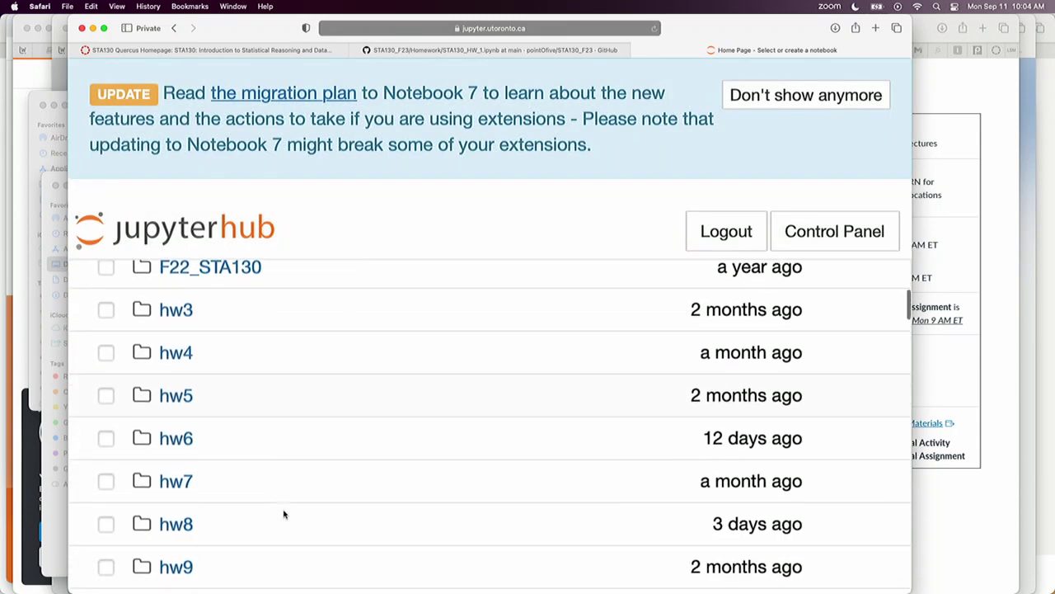
scroll(283, 514, down, 1)
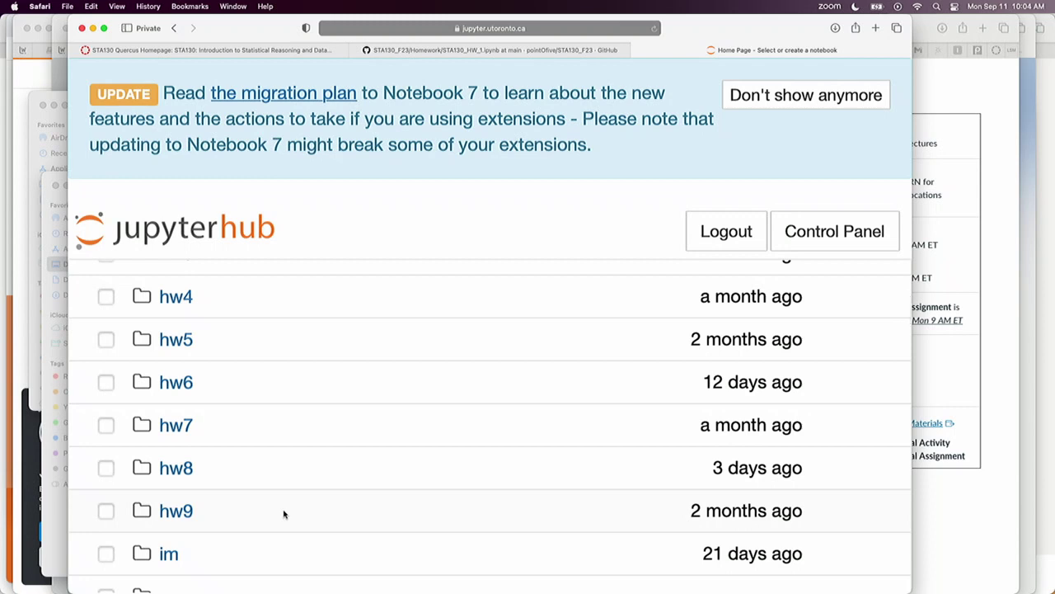
scroll(283, 514, down, 10)
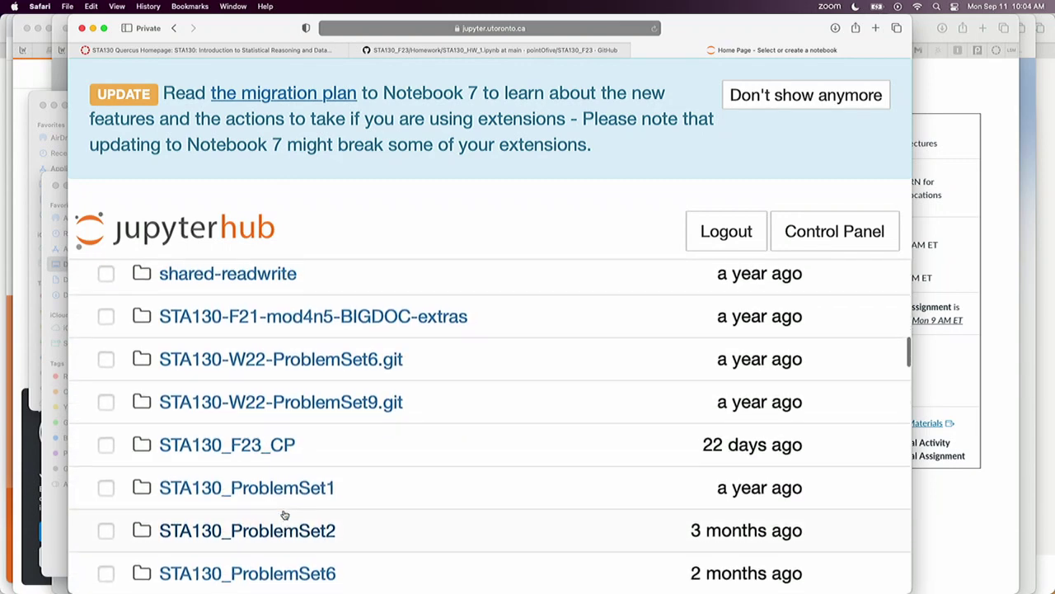
scroll(284, 514, up, 2)
scroll(284, 514, down, 5)
scroll(283, 514, down, 2)
scroll(284, 513, up, 4)
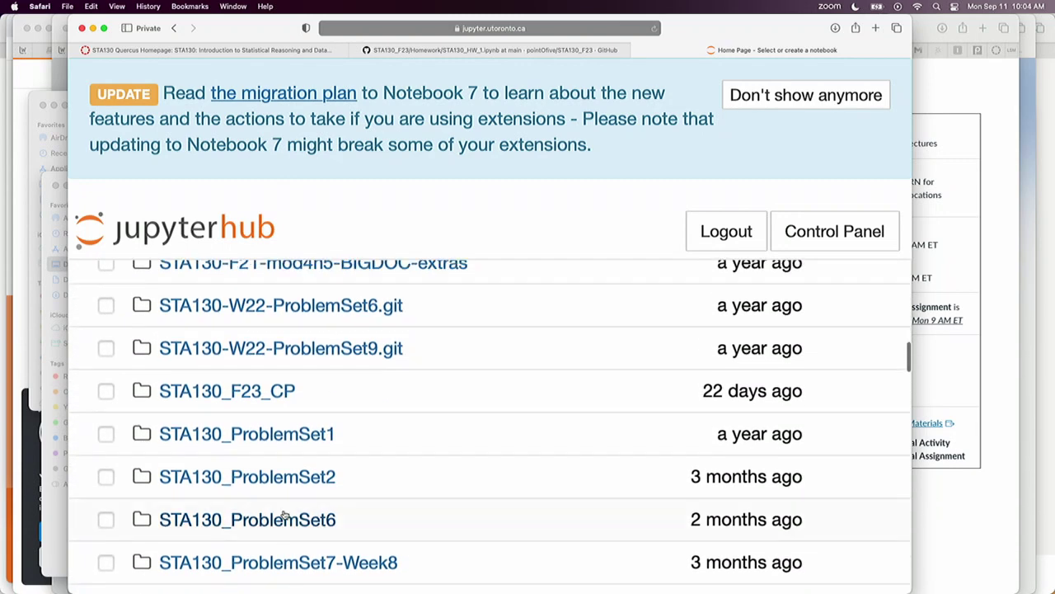
scroll(285, 515, down, 5)
scroll(284, 514, down, 10)
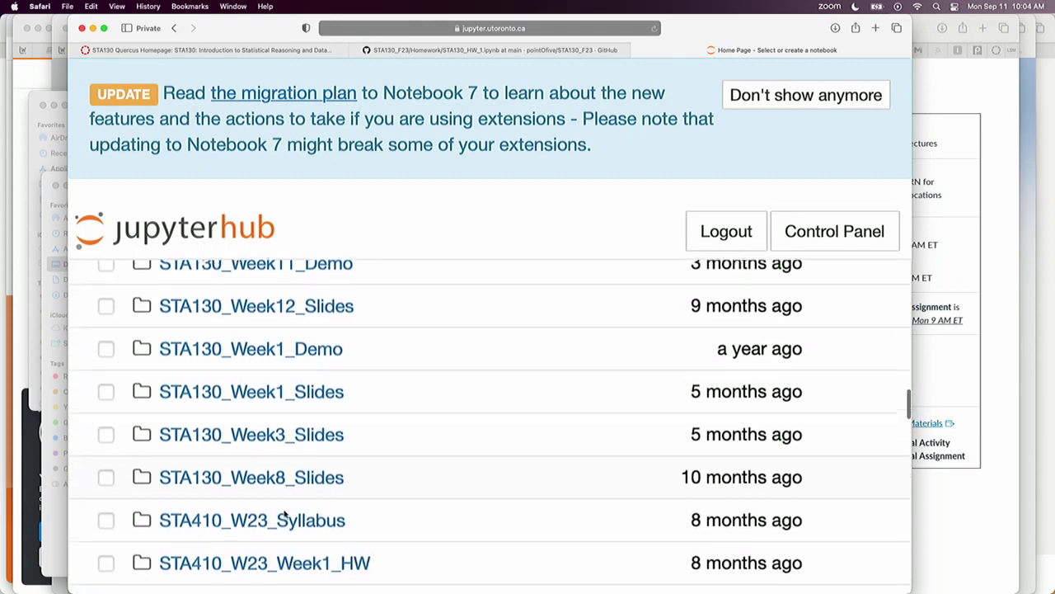
scroll(285, 514, up, 3)
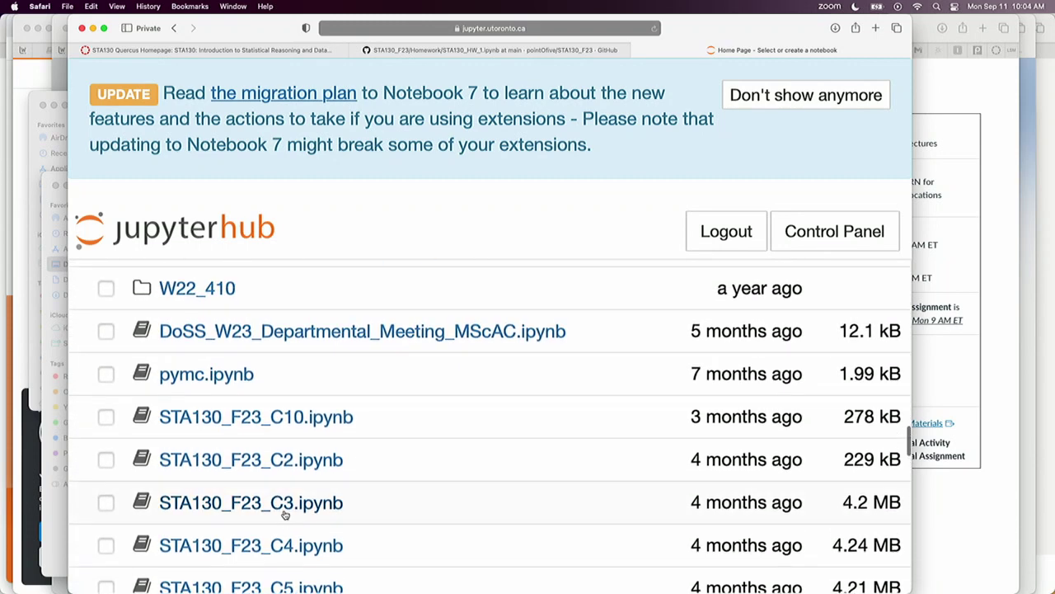
scroll(277, 436, down, 1)
scroll(278, 435, up, 3)
scroll(278, 436, down, 10)
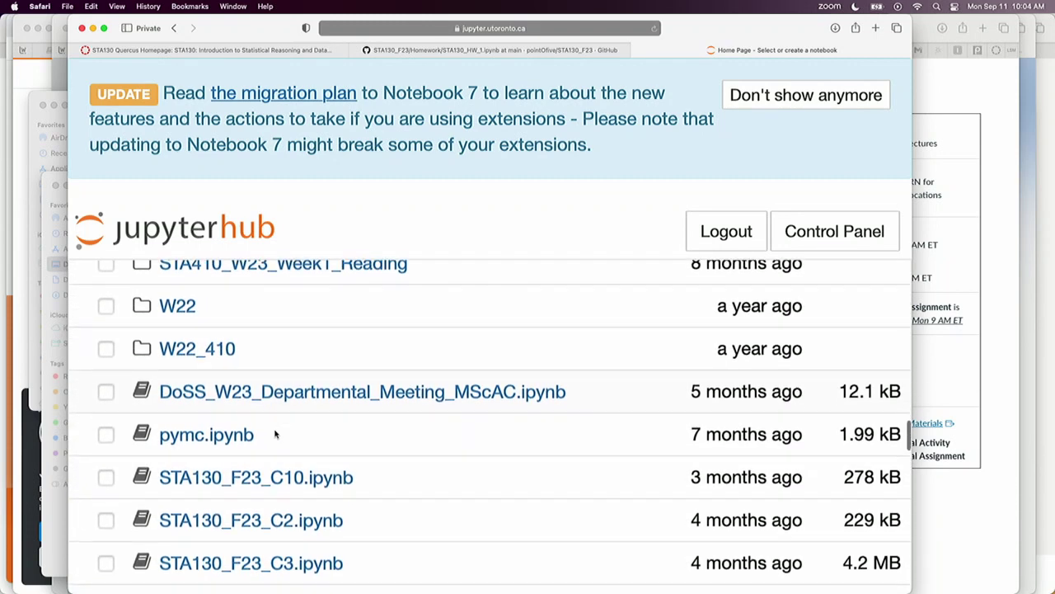
scroll(277, 436, down, 8)
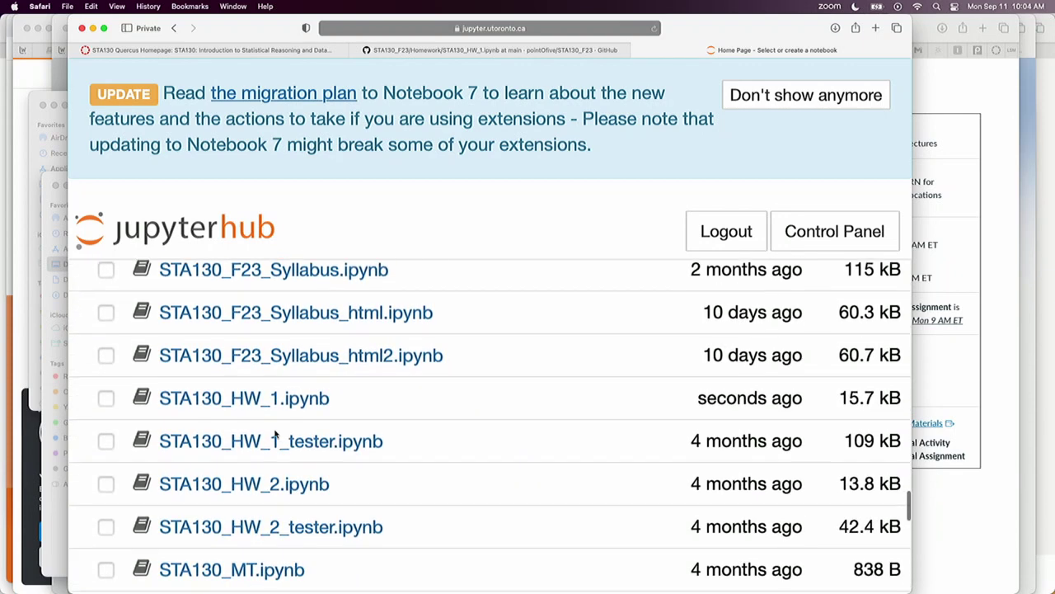
scroll(275, 435, down, 1)
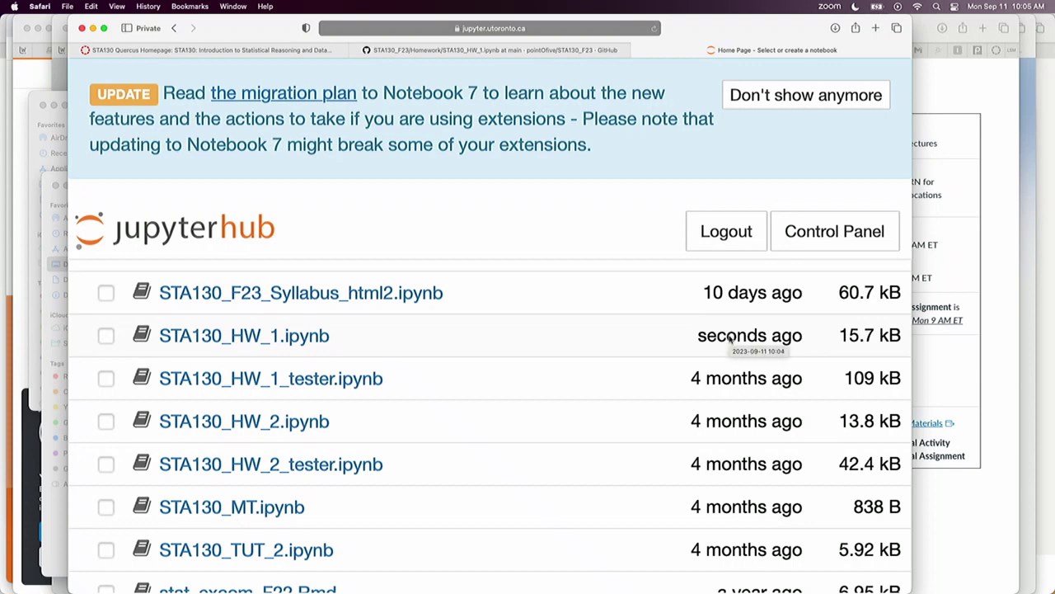
click(234, 337)
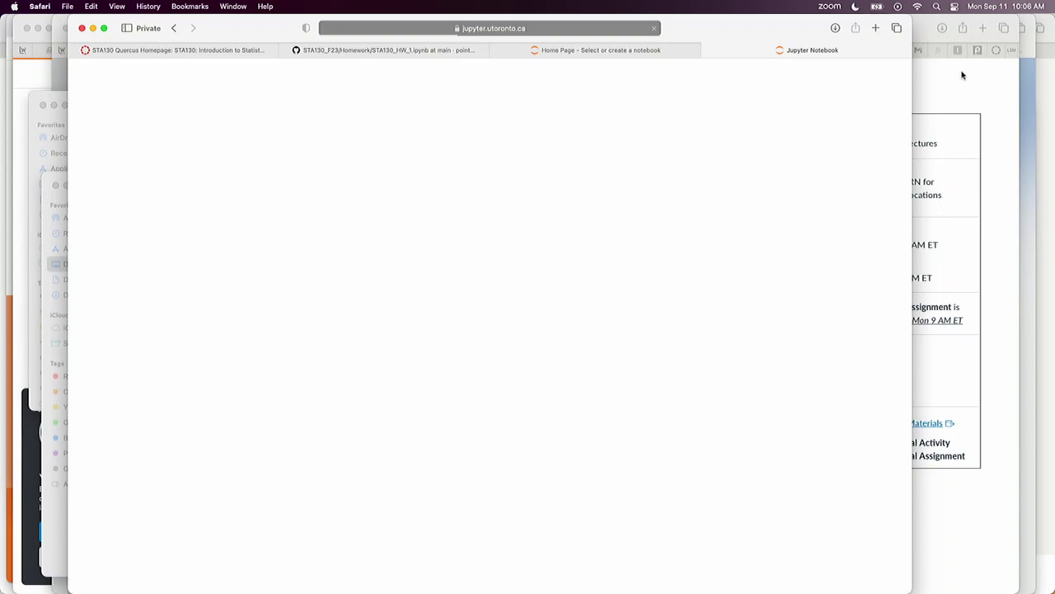
Revisit the local Bayes1 notebook, then switch to Terminal and shut down its running STA410_W24 notebook server, answering y
click(929, 42)
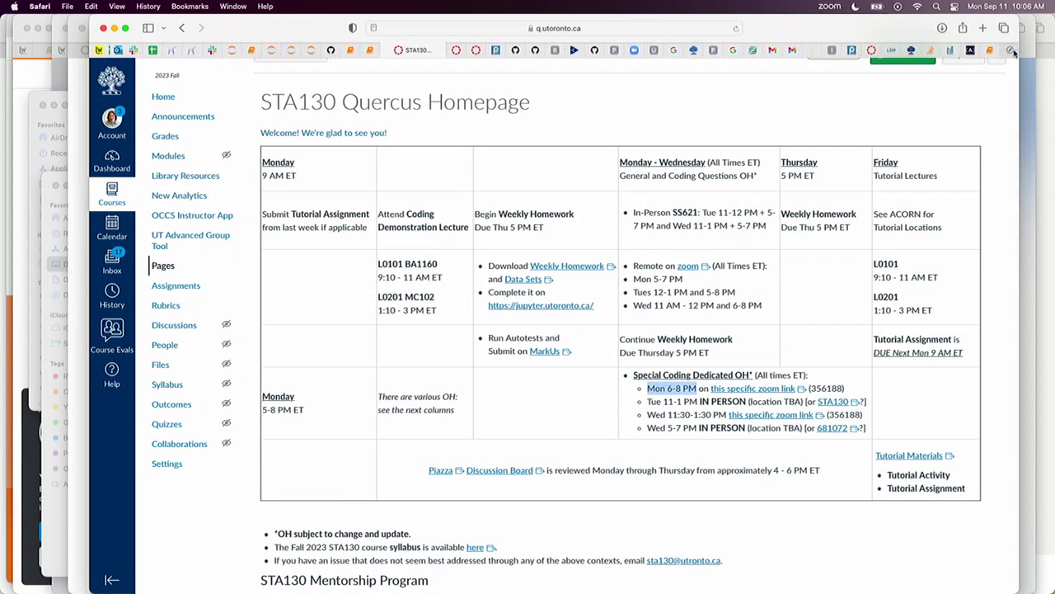
click(1012, 51)
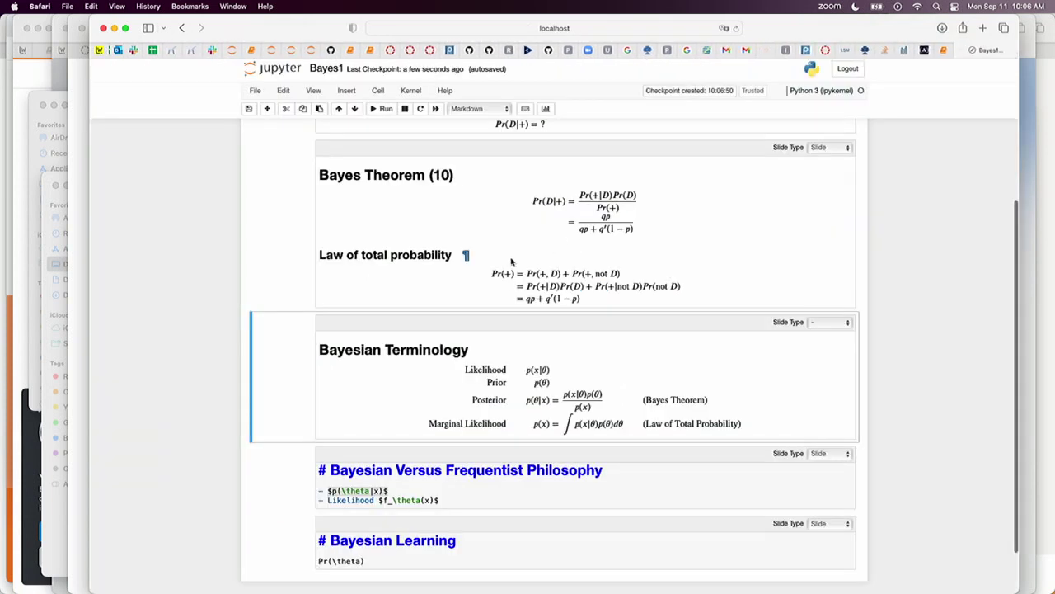
mouse_move(462, 577)
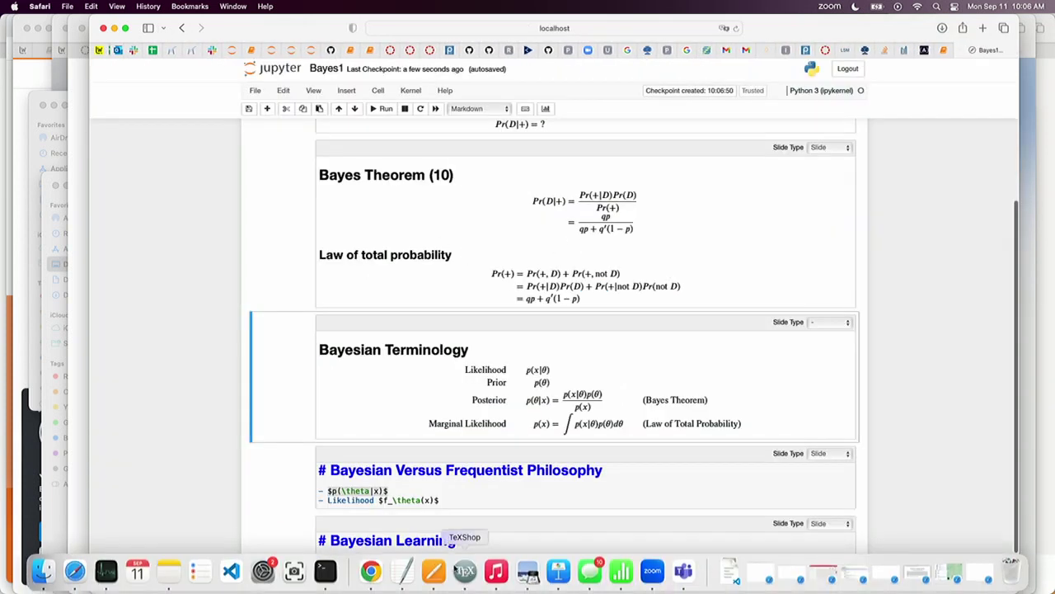
click(325, 570)
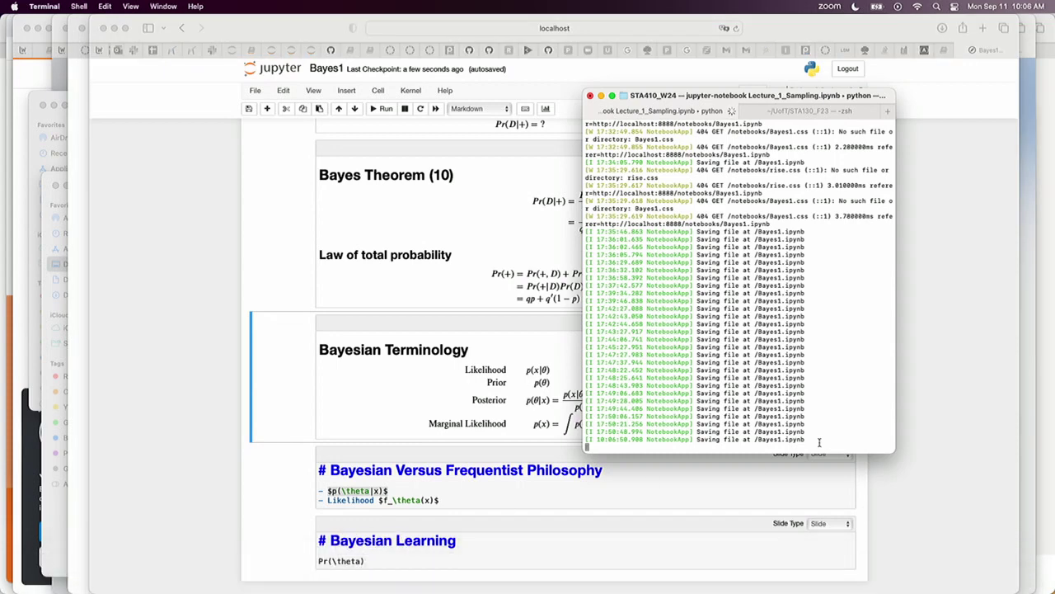
key(ctrl+c)
text(y)
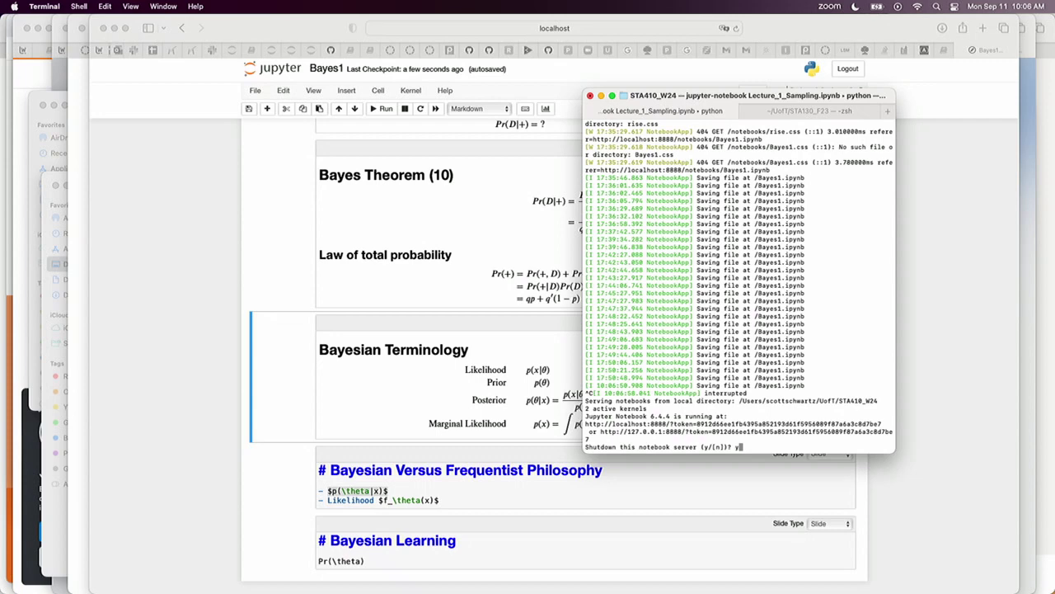
key(Return)
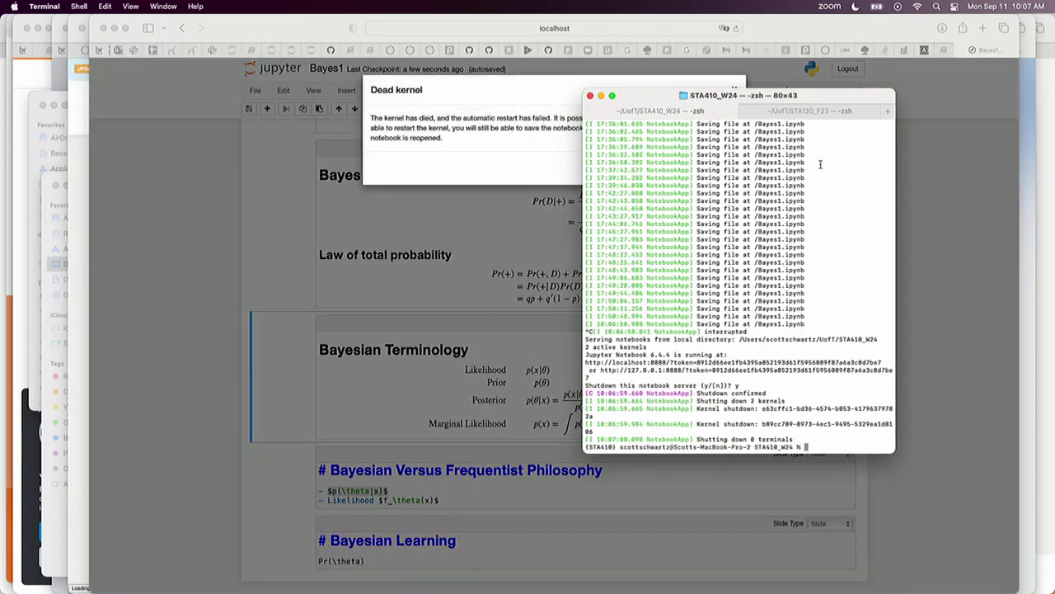
In the STA130_F23 terminal session, change into the Homework directory and list its files
click(804, 111)
text(cd Homework/)
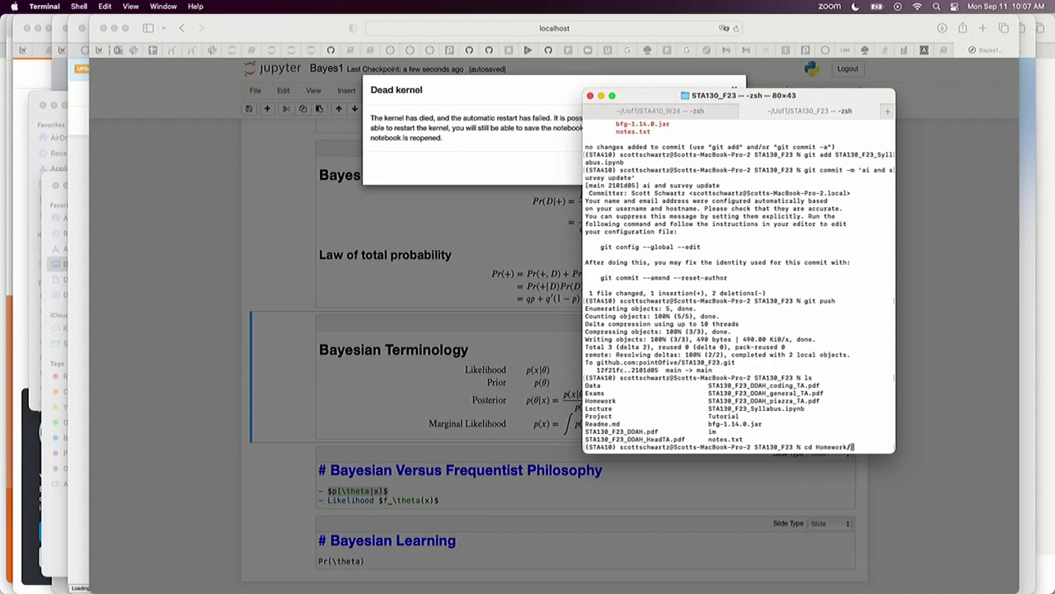
key(Return)
text(ls)
key(Return)
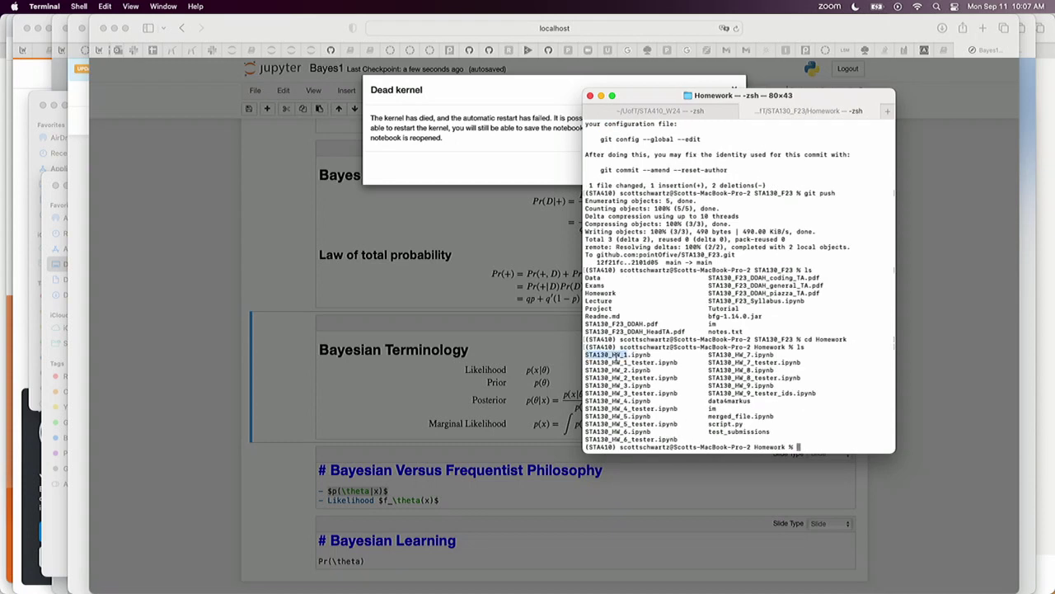
Launch STA130_HW_1.ipynb locally with the jupyter notebook command, adding the .ipynb extension after trying the name without it
text(jupyter notebook )
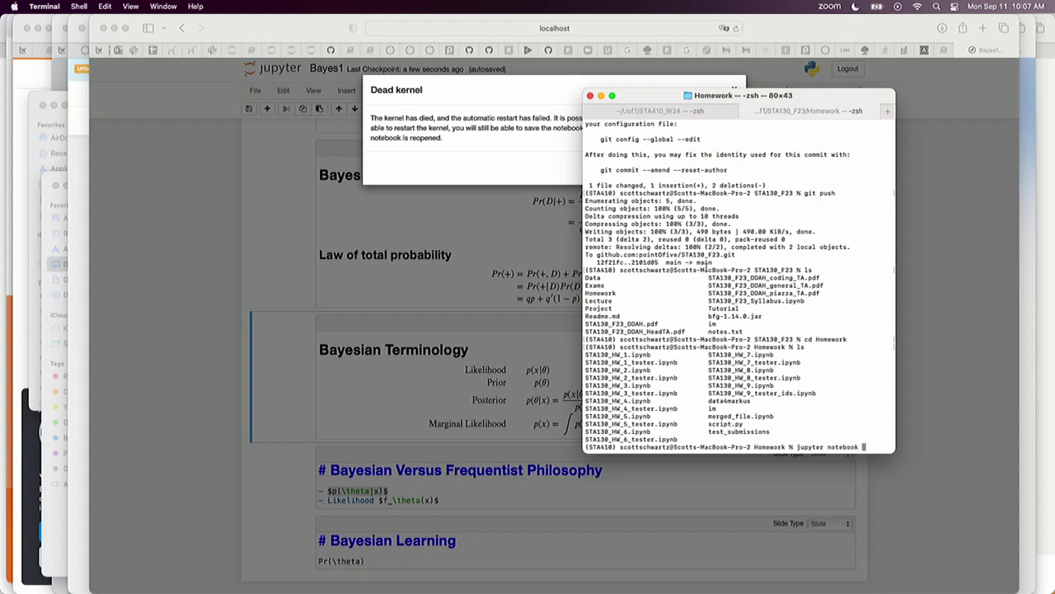
text(STA130_HW_1)
key(Return)
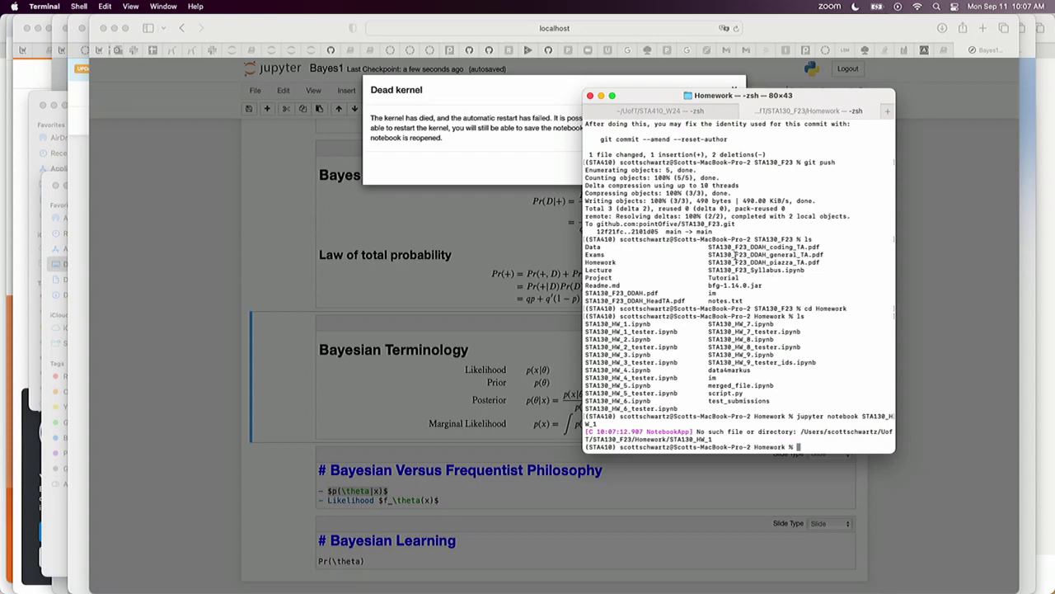
key(Up)
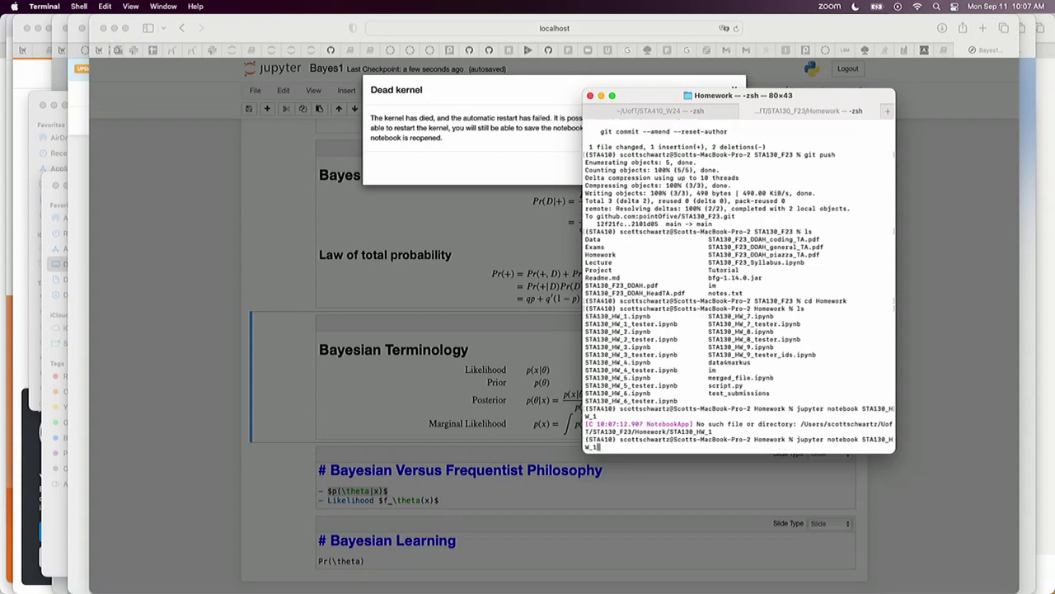
text(.ipynb)
key(Return)
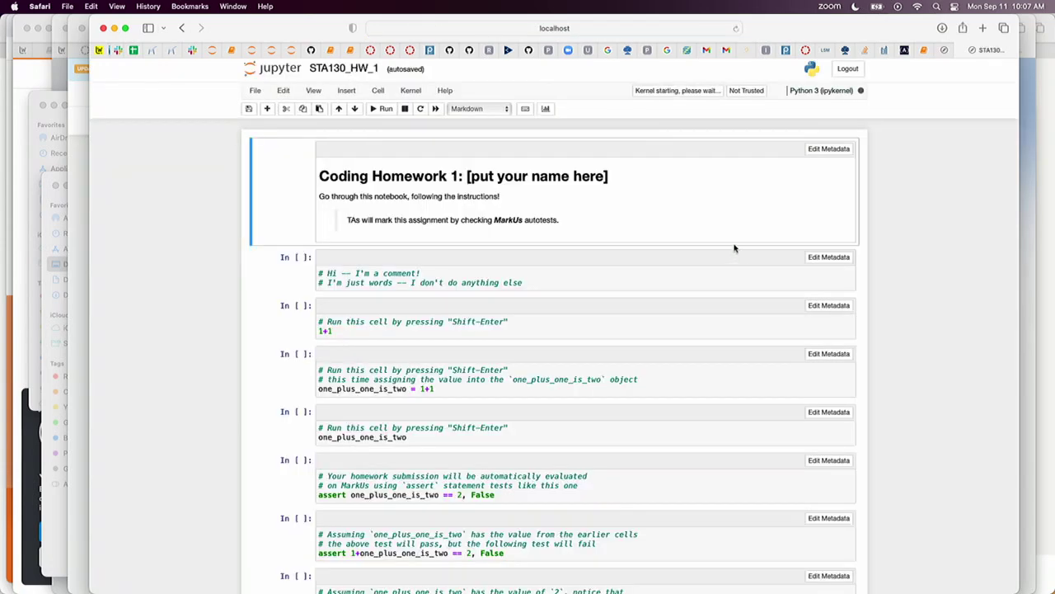
Enlarge the local STA130_HW_1 notebook page to a comfortable reading size with the full title on one line
key(super+equal)
key(super+equal)
key(super+equal)
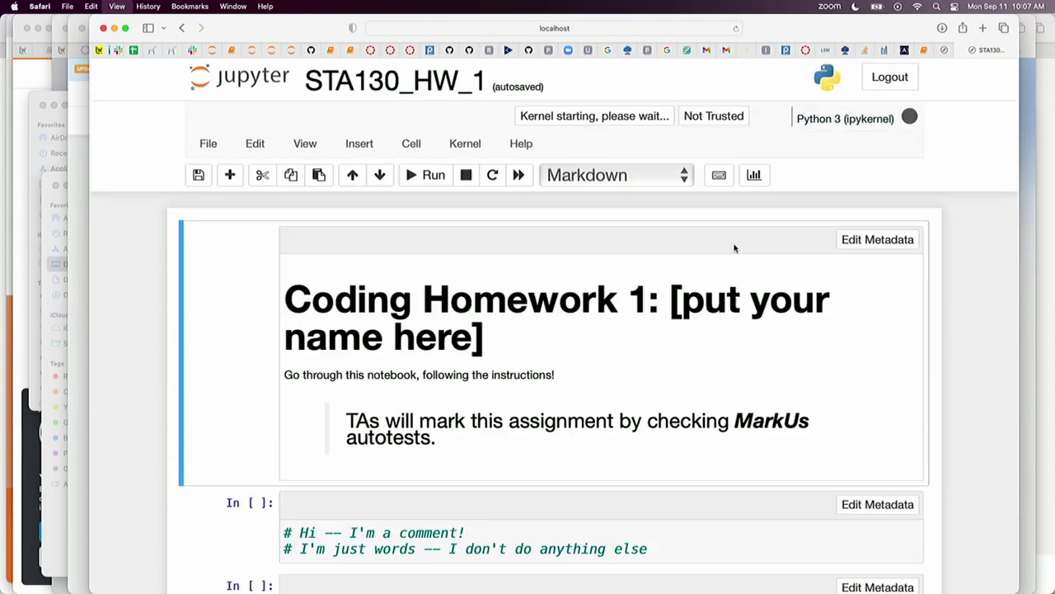
key(super+equal)
key(super+minus)
key(super+minus)
key(super+minus)
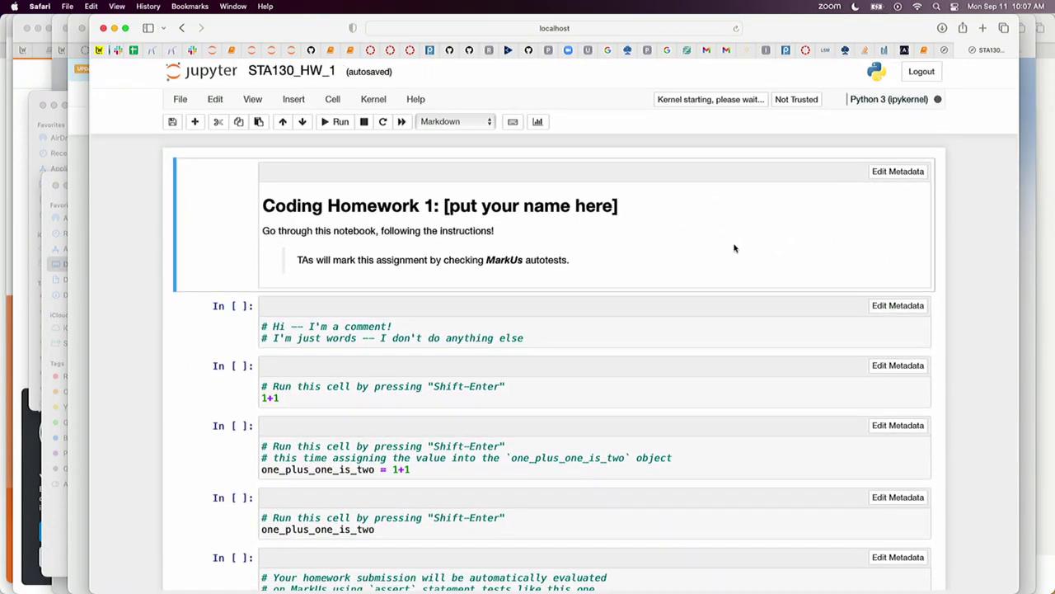
key(super+minus)
key(super+minus)
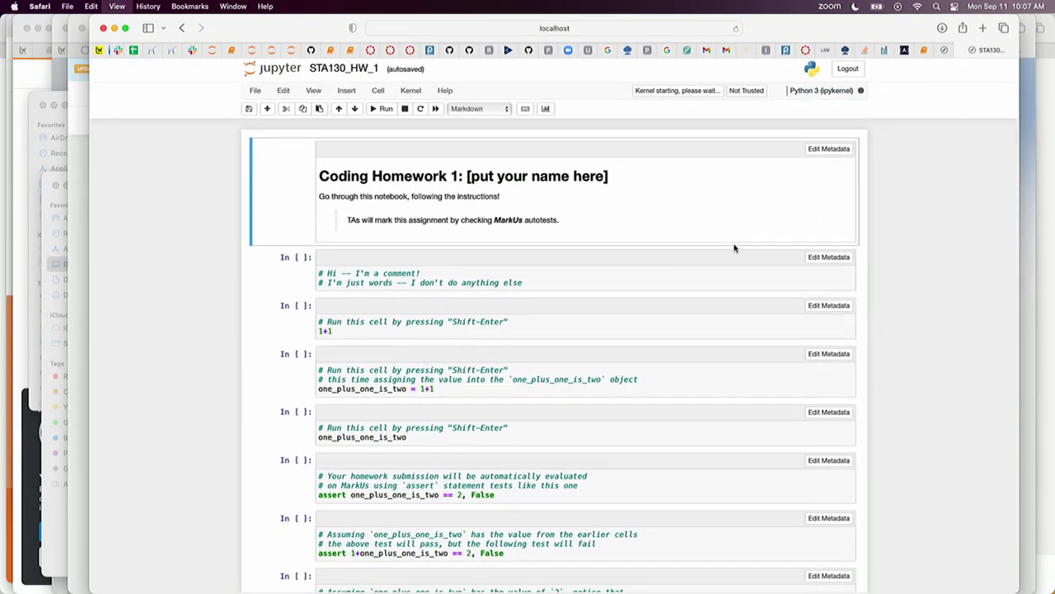
key(super+equal)
key(super+equal)
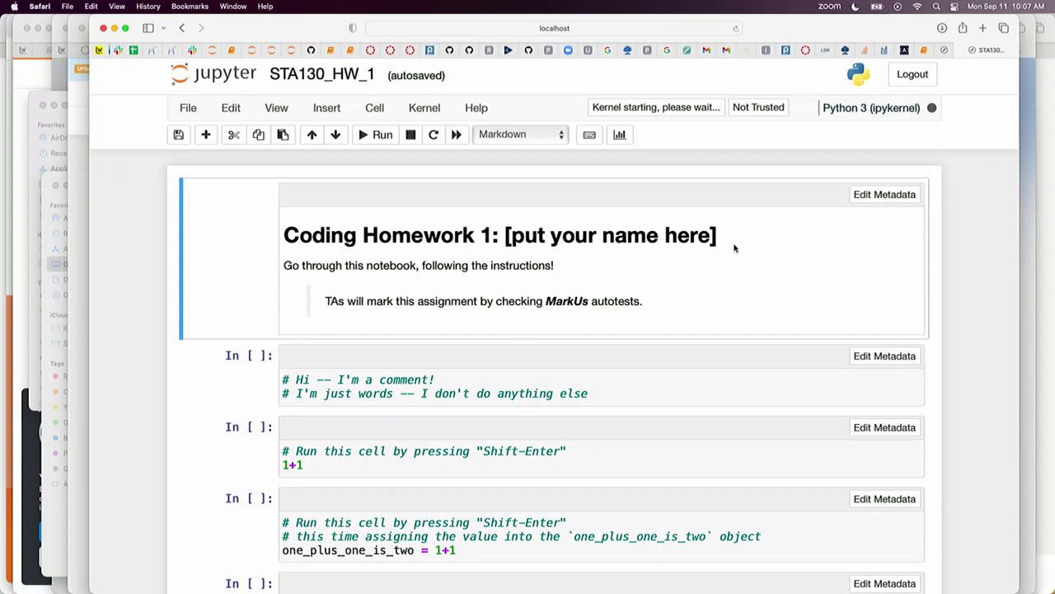
key(super+equal)
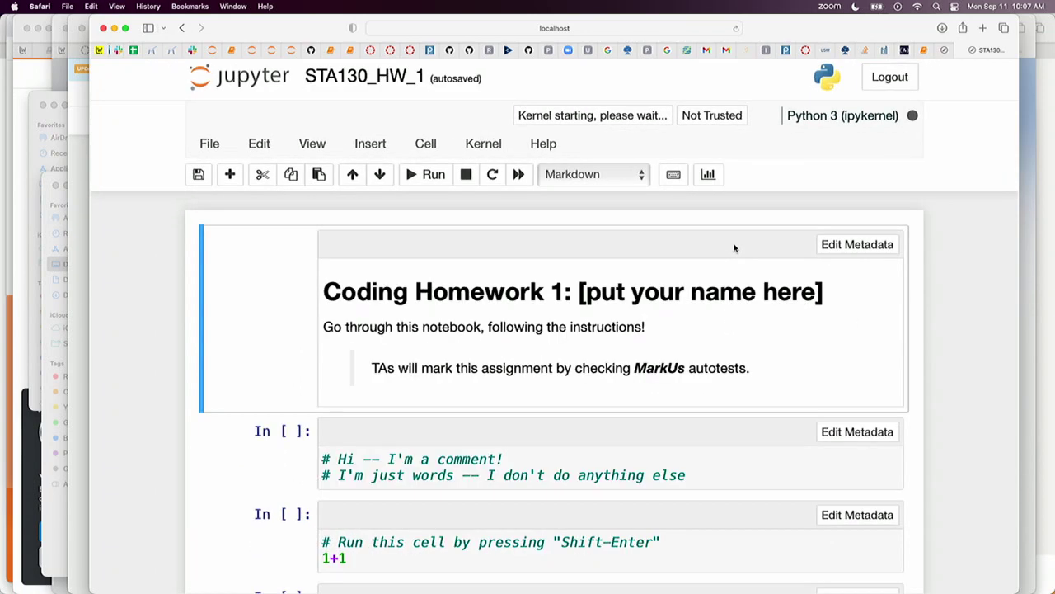
key(super+minus)
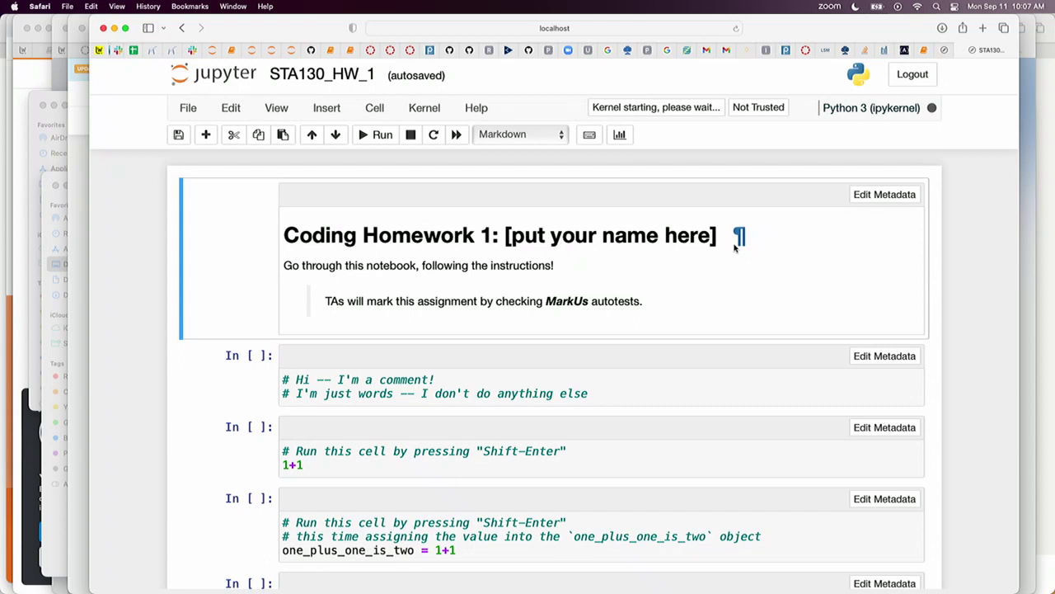
Skim the homework notebook from its title through the pandas and coffee_ratings cells to Q1, and return to the start
scroll(777, 347, down, 3)
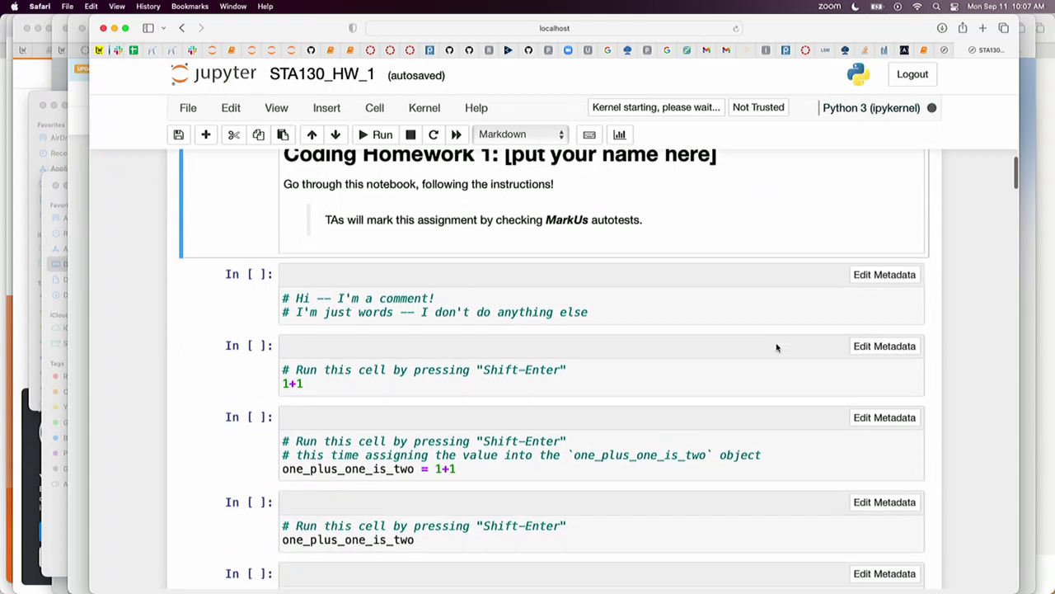
scroll(777, 346, down, 10)
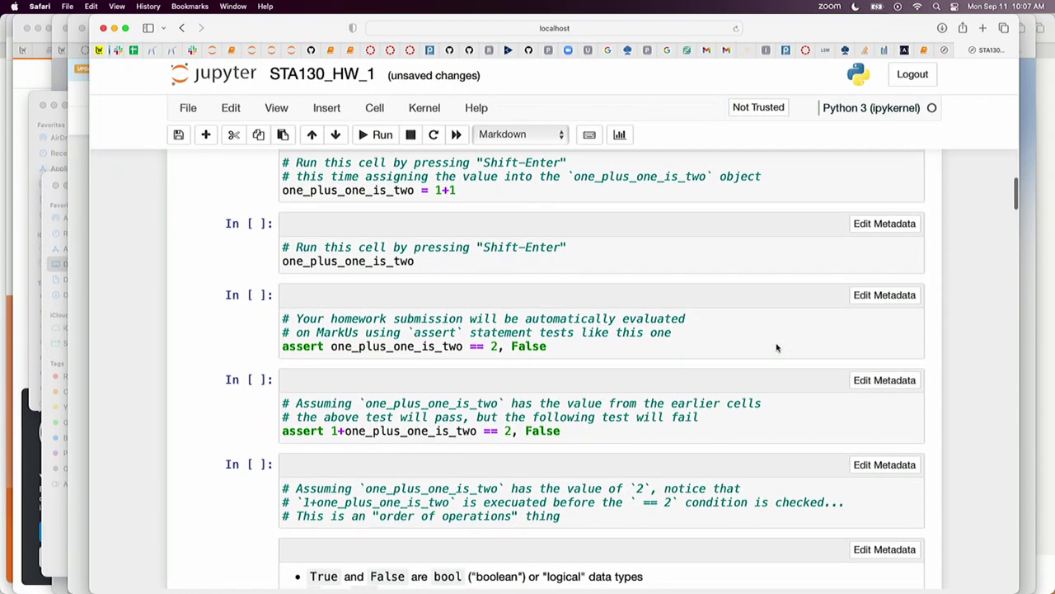
scroll(776, 344, down, 15)
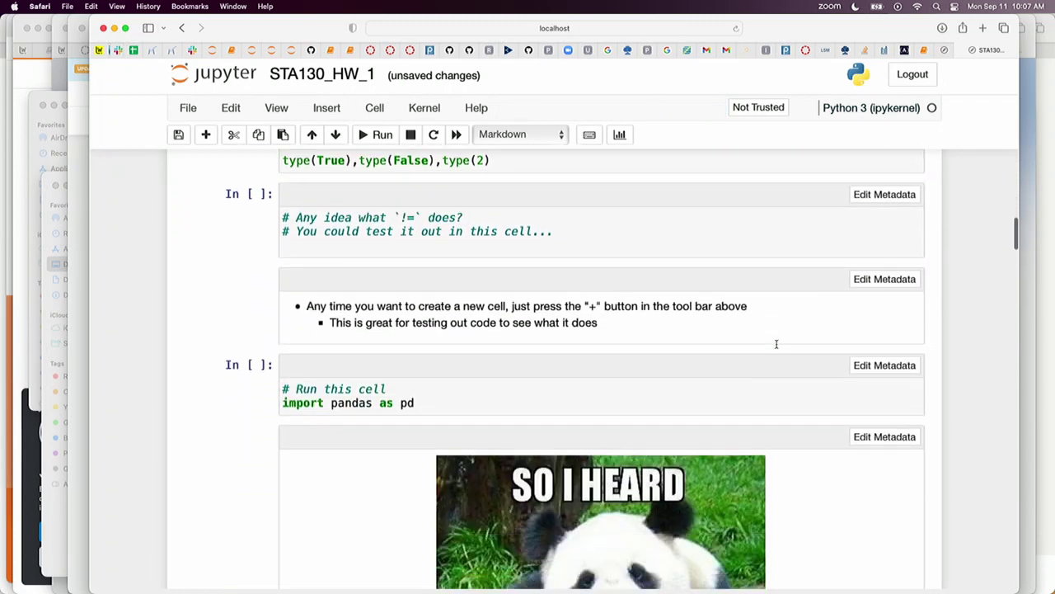
scroll(776, 343, down, 10)
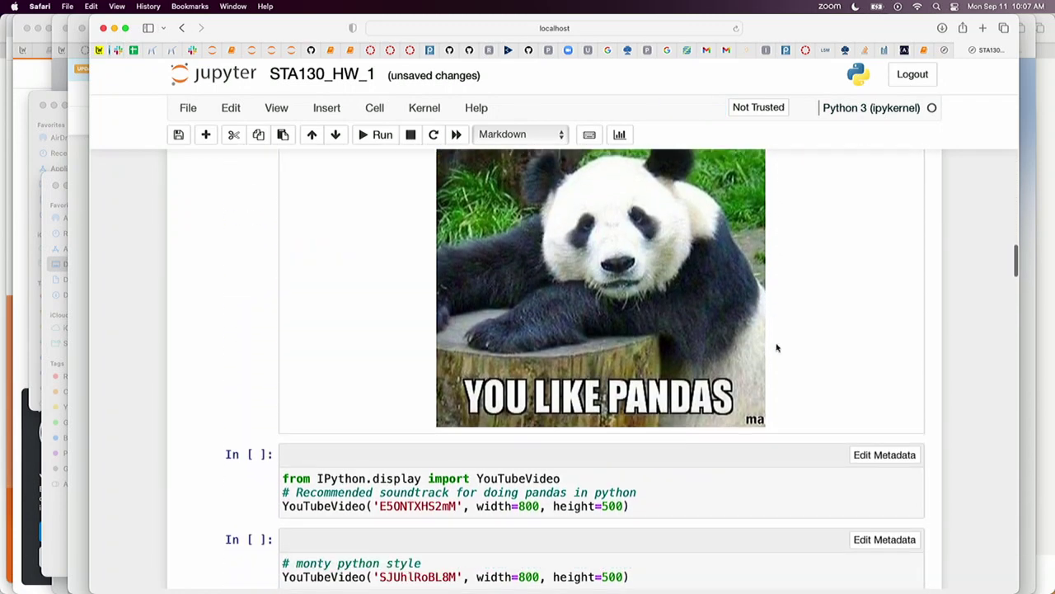
scroll(776, 348, down, 20)
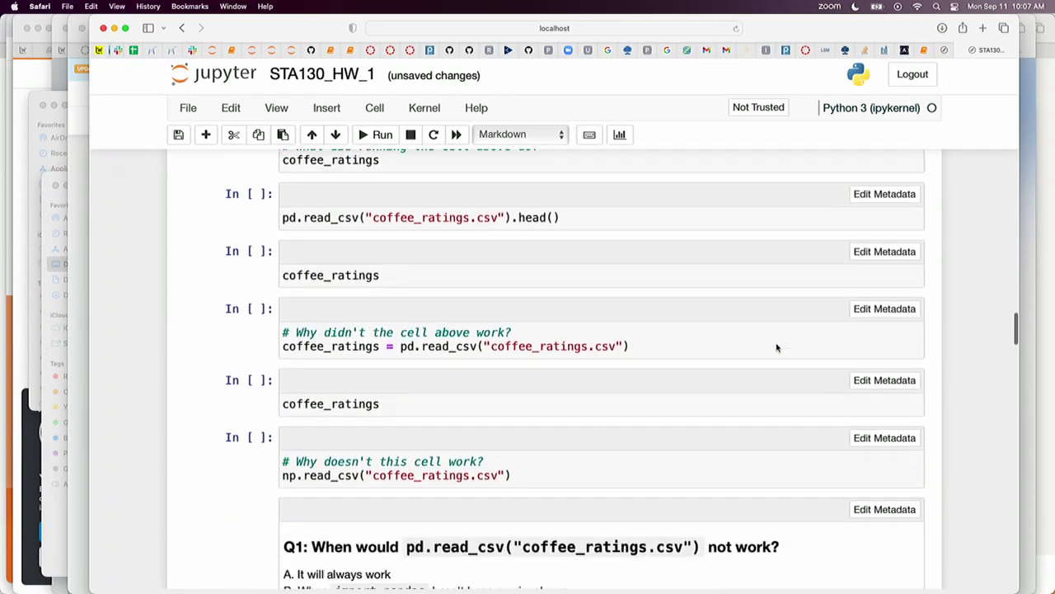
scroll(775, 347, up, 20)
scroll(775, 347, up, 20)
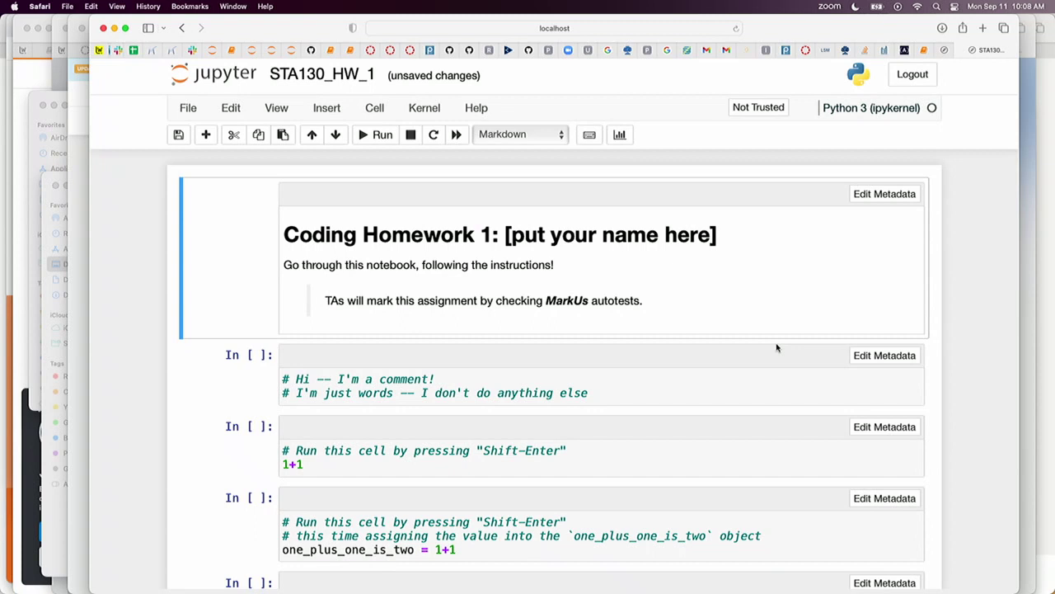
scroll(776, 347, up, 2)
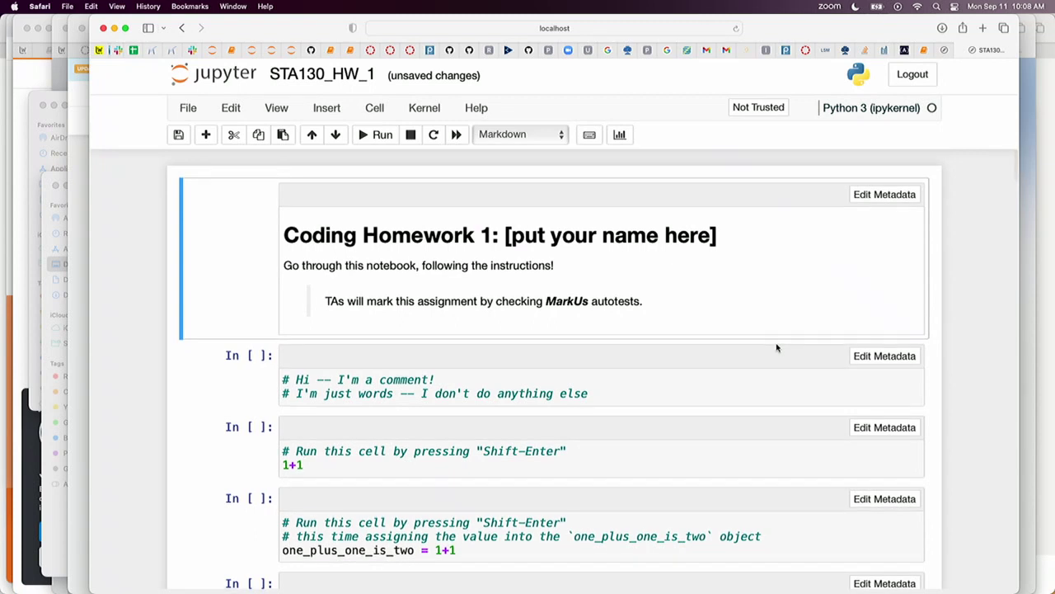
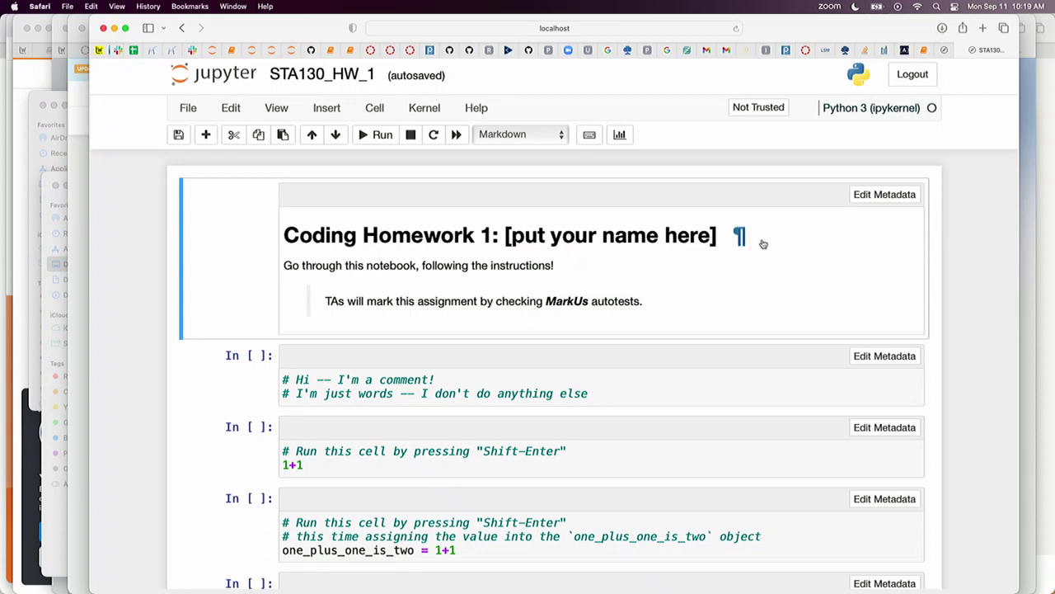
Set the Q1 answer to "A" in place of None in the local STA130_HW_1 notebook and save it
scroll(695, 283, down, 2)
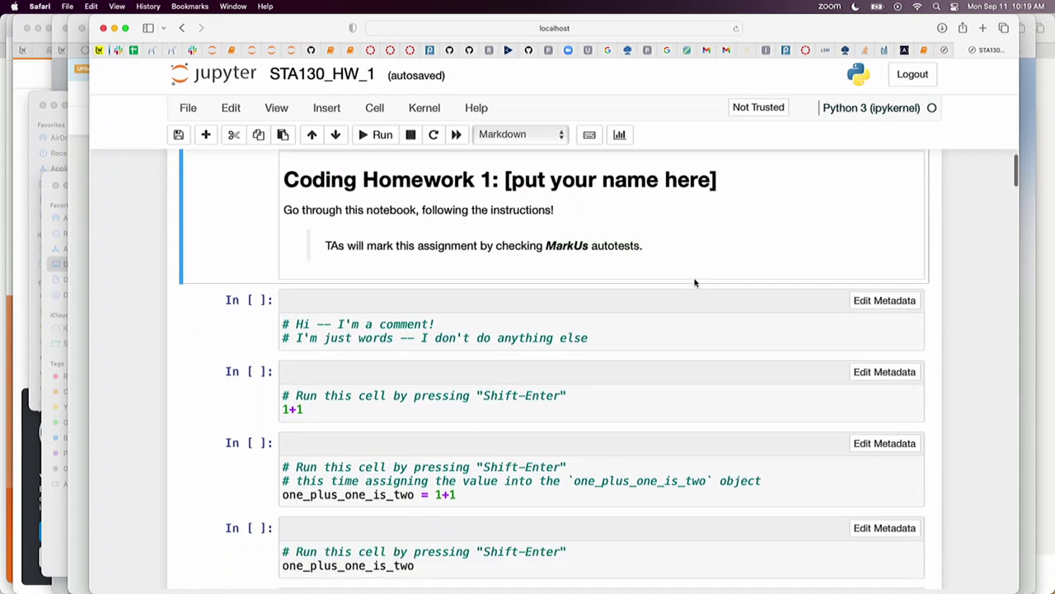
scroll(695, 283, down, 2)
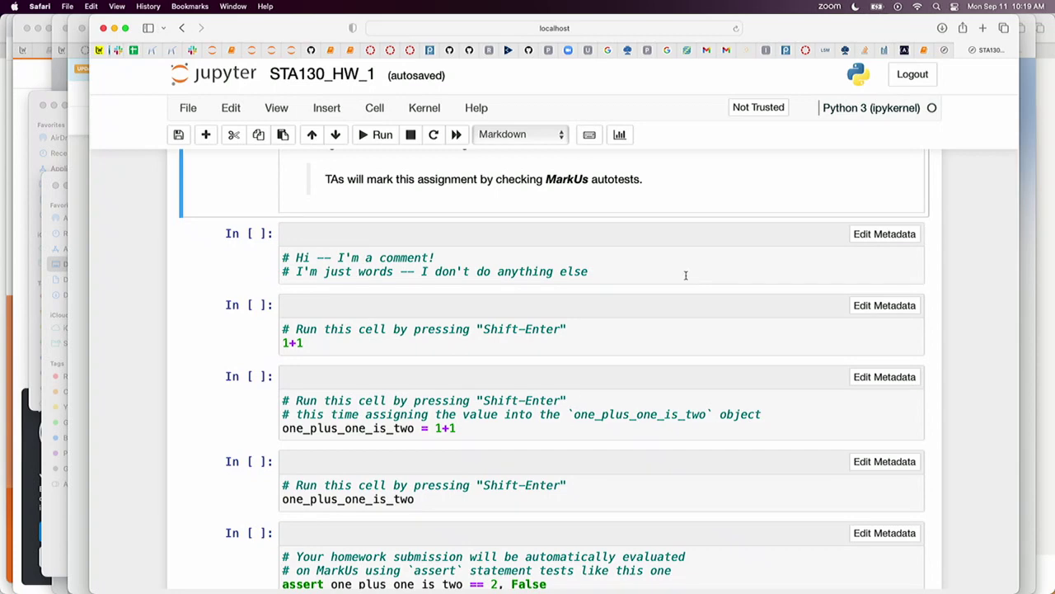
scroll(351, 336, down, 1)
scroll(351, 336, down, 10)
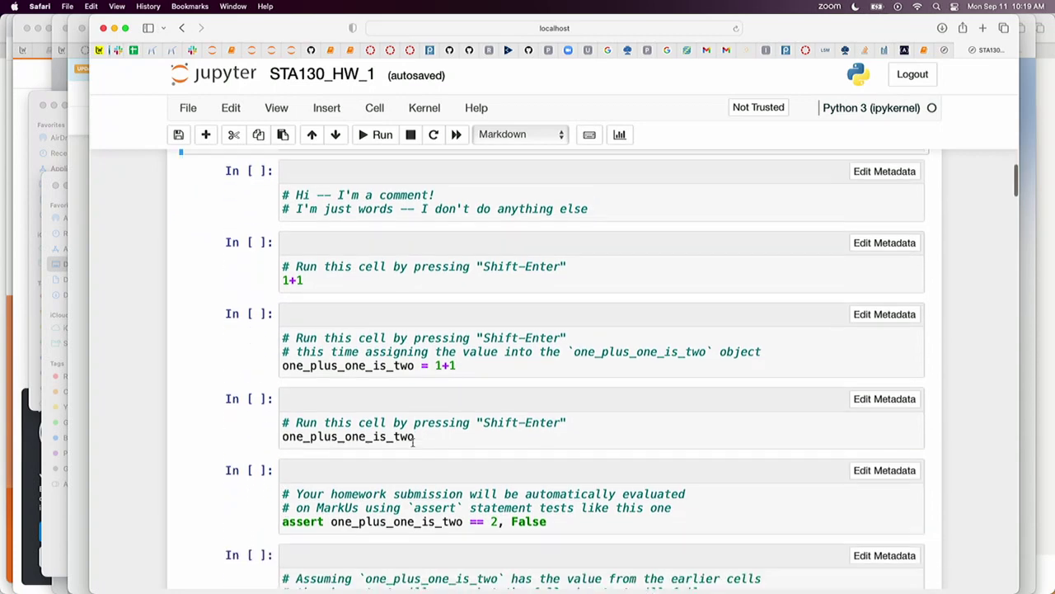
scroll(412, 442, down, 20)
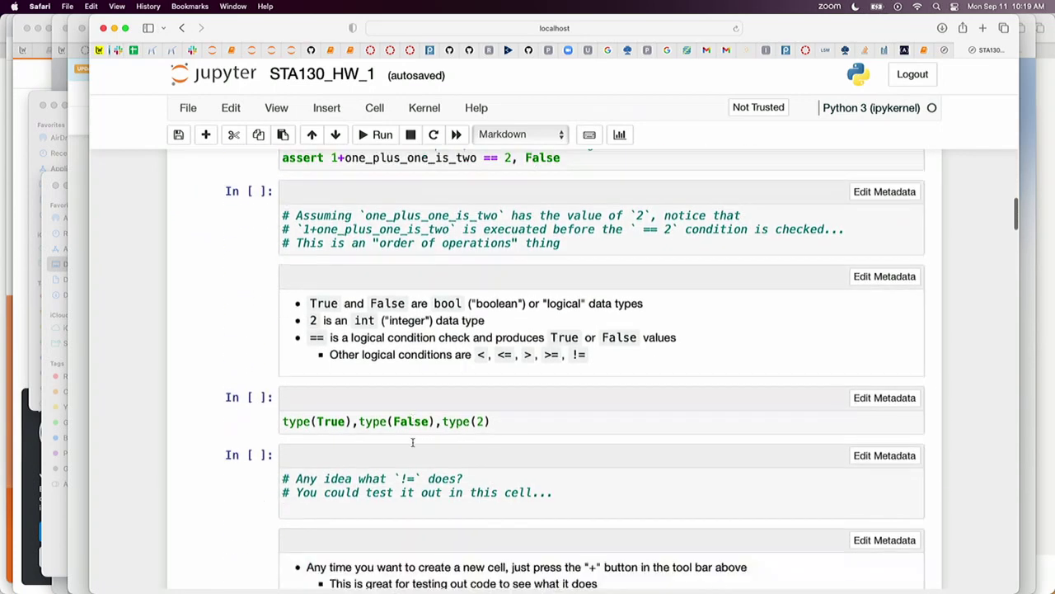
scroll(412, 443, down, 10)
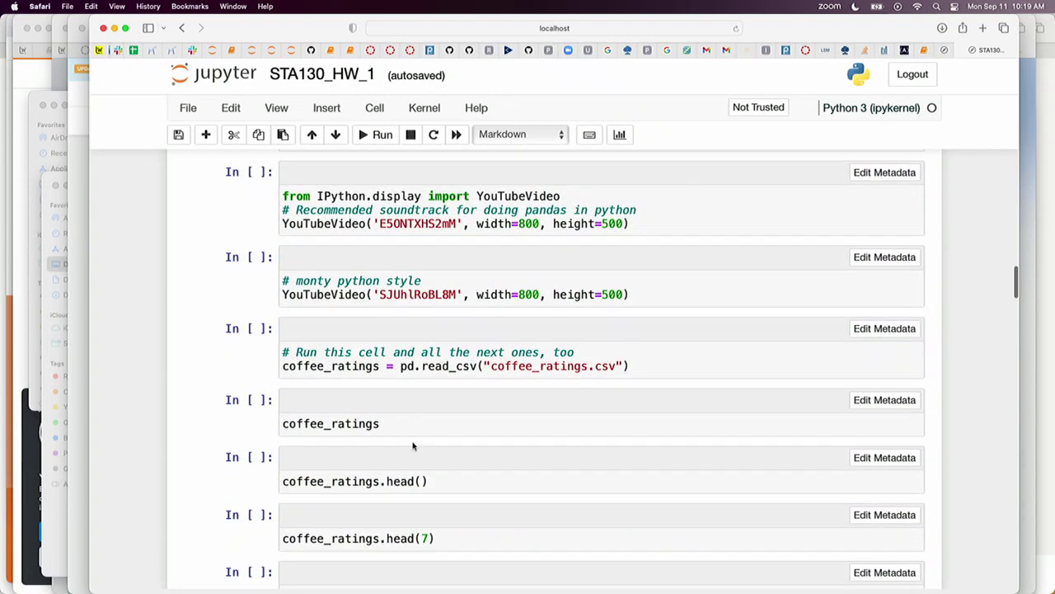
scroll(414, 446, down, 20)
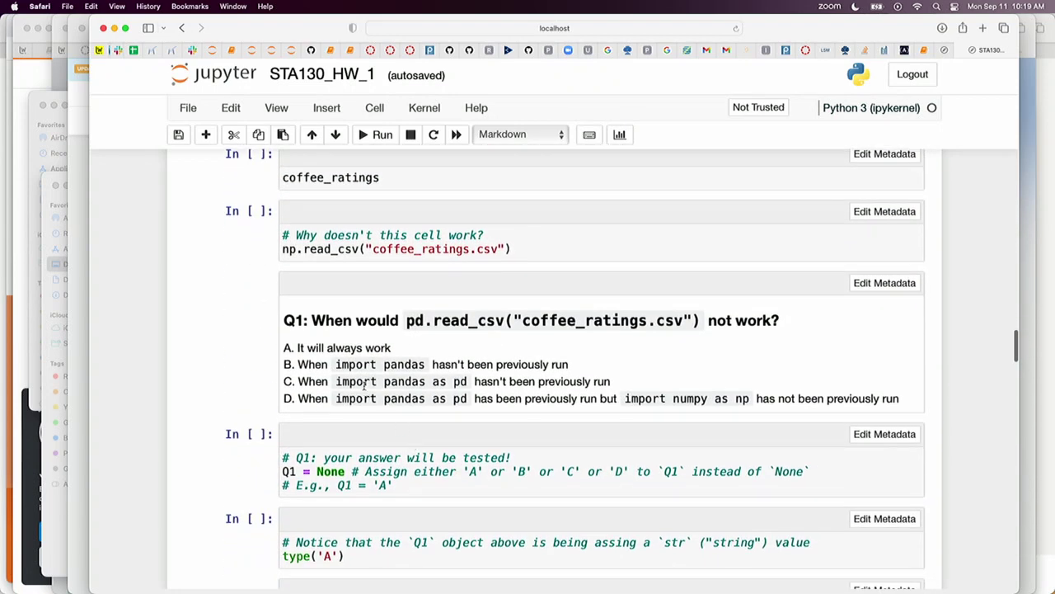
double_click(330, 470)
text("A)
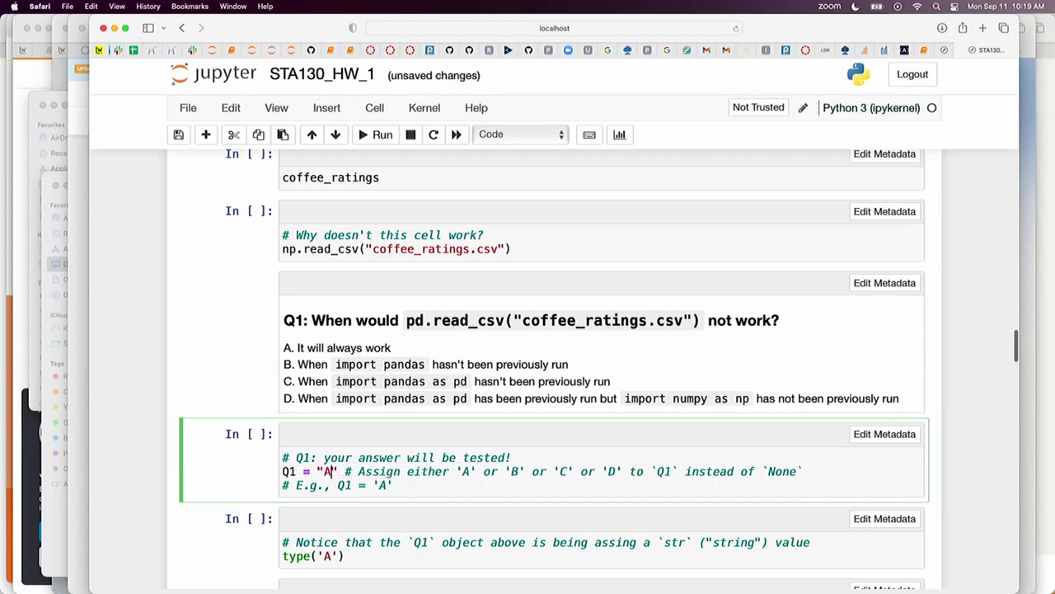
key(super+s)
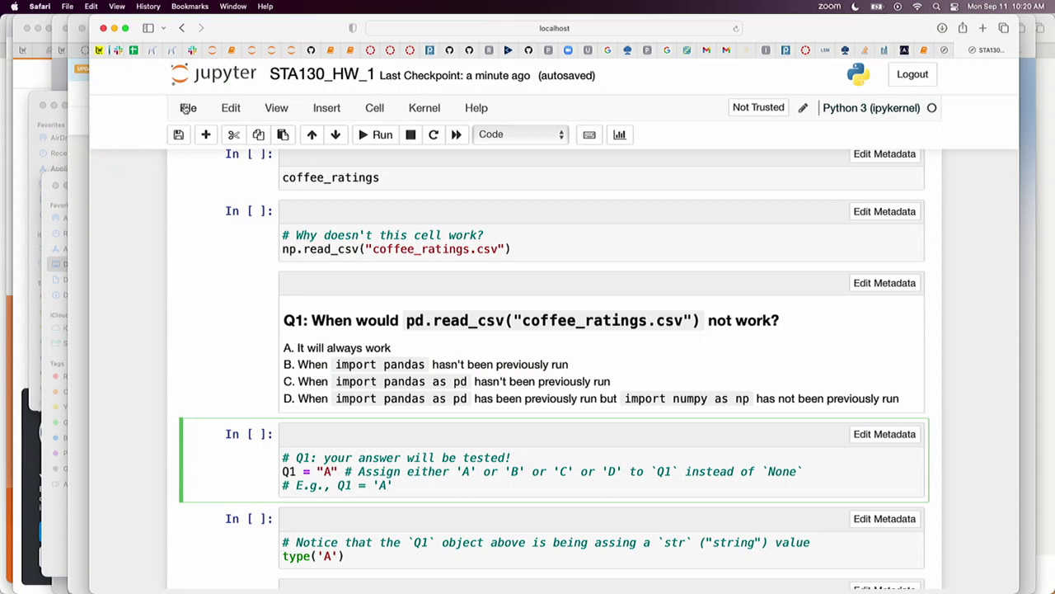
Switch to the JupyterHub copy of STA130_HW_1 and set its Q1 answer to 'A' in place of None
click(370, 51)
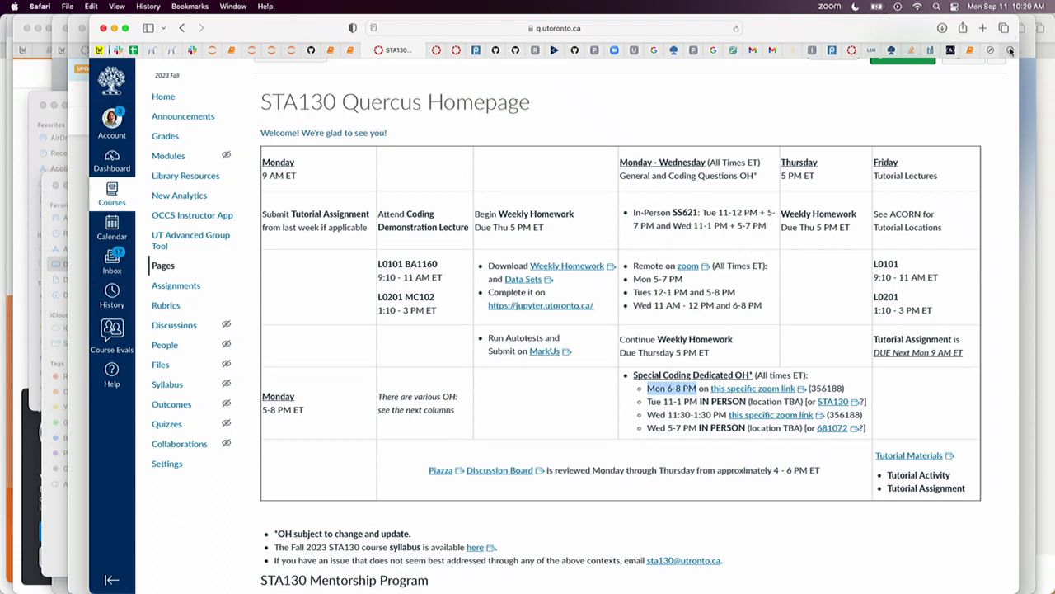
click(82, 208)
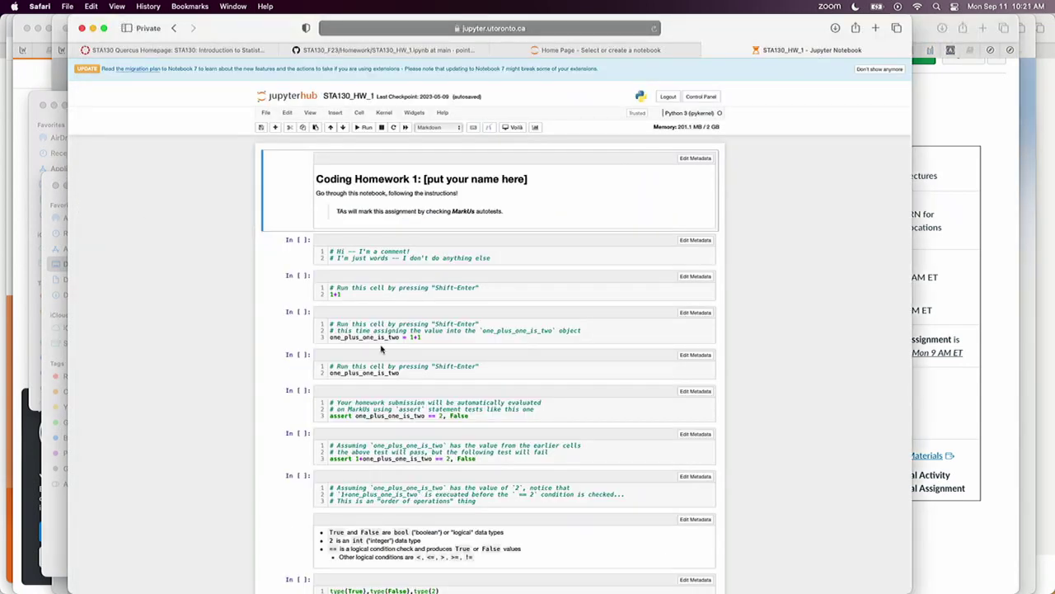
scroll(563, 330, down, 10)
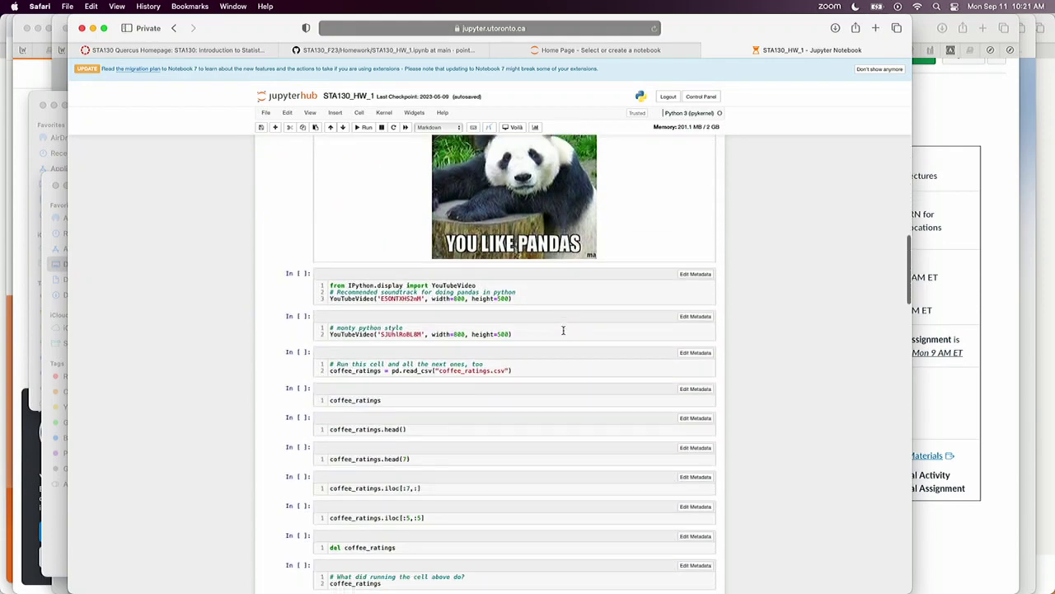
scroll(564, 330, down, 15)
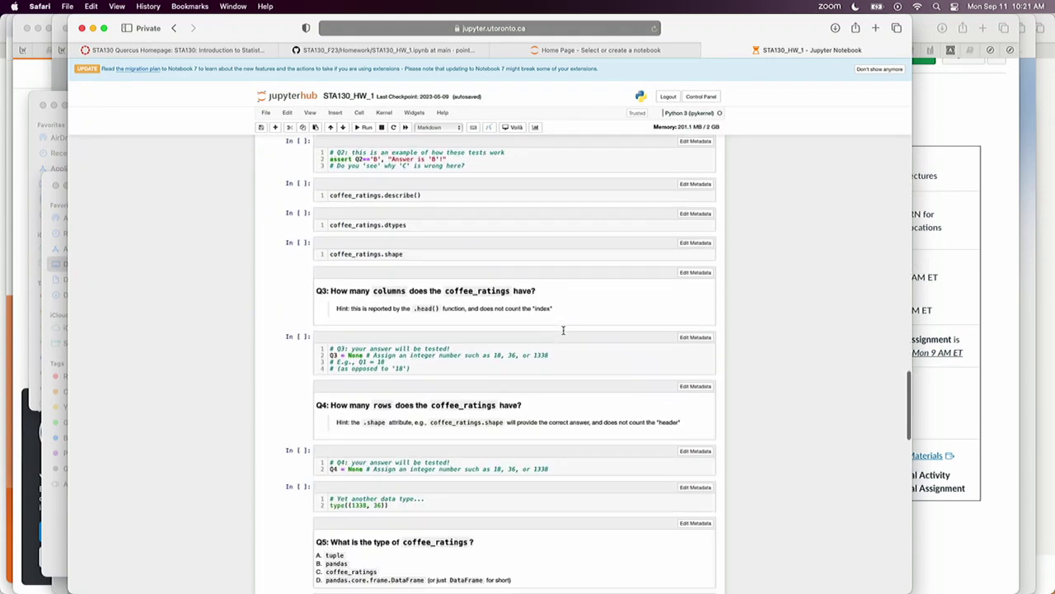
scroll(563, 330, up, 5)
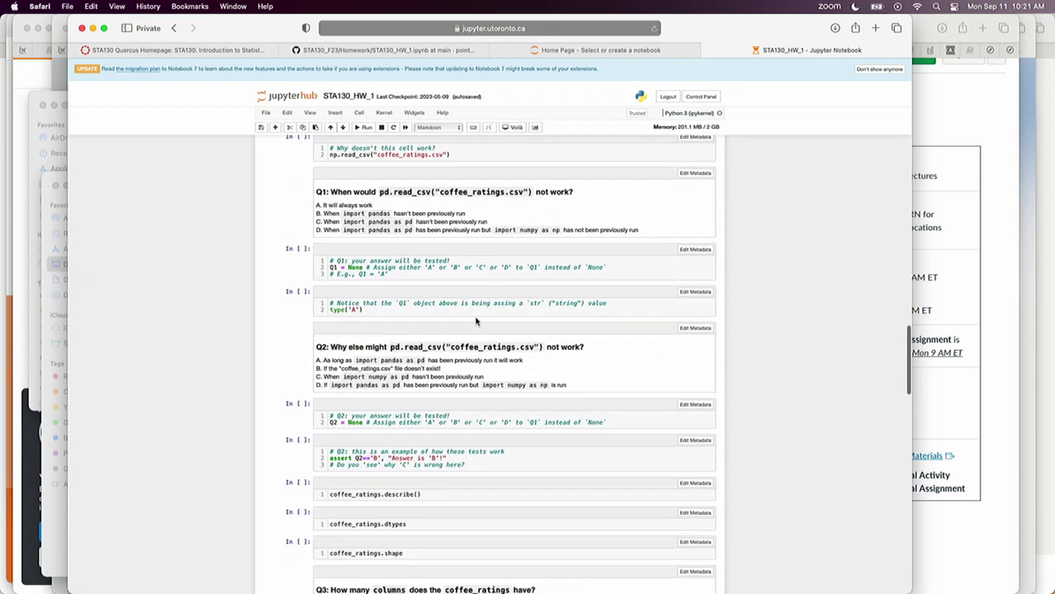
double_click(356, 268)
text('A)
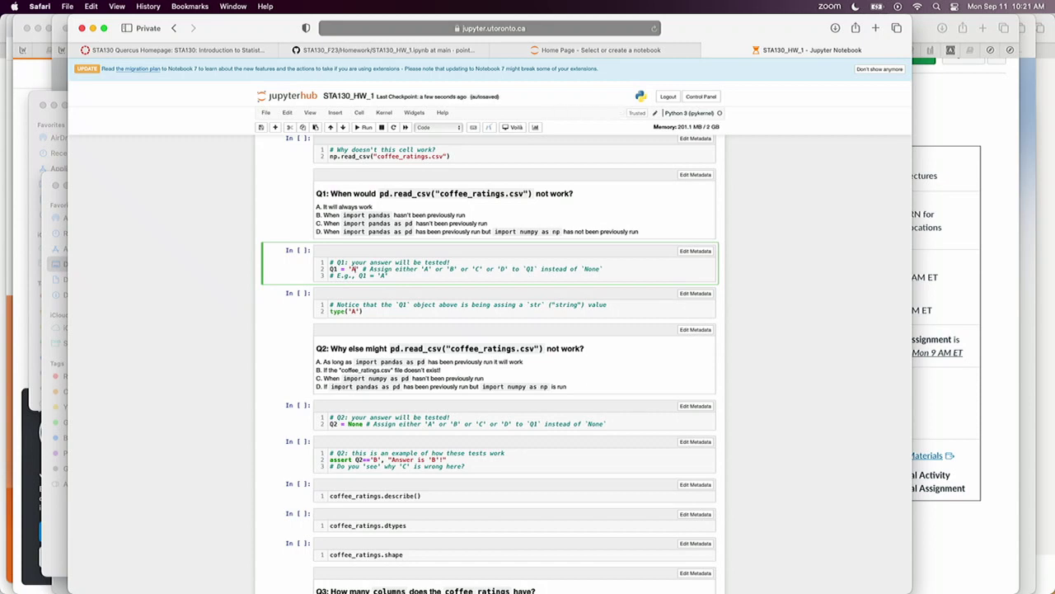
Download the JupyterHub copy of STA130_HW_1 in Notebook (.ipynb) format
click(266, 112)
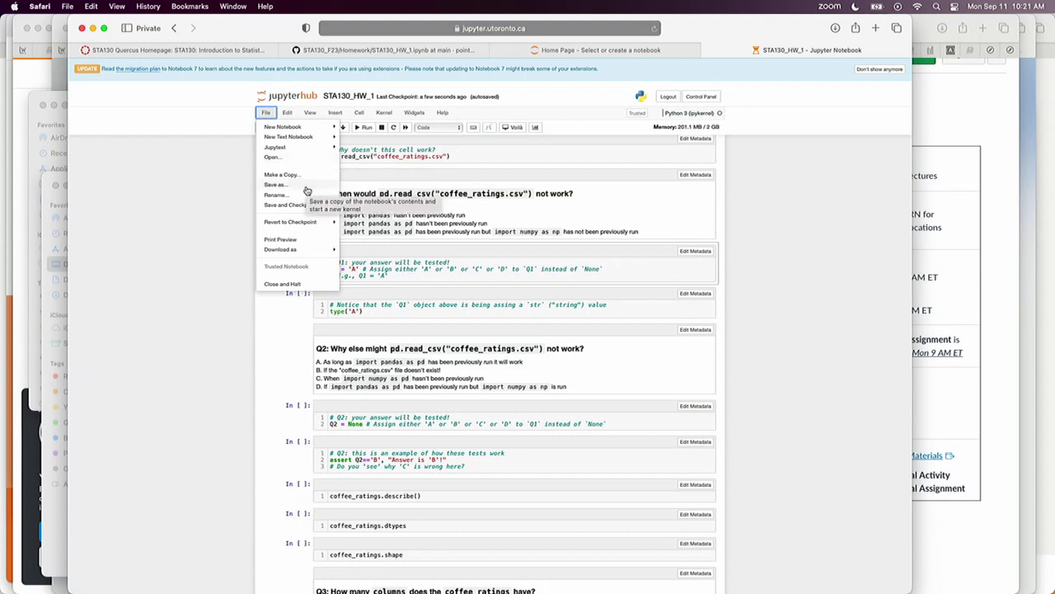
mouse_move(310, 252)
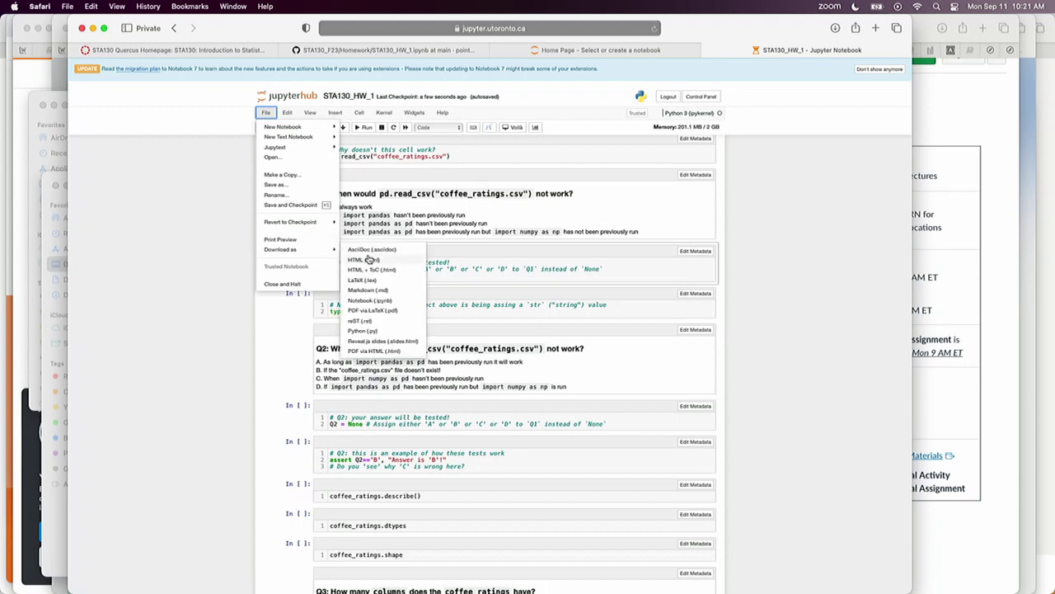
click(403, 301)
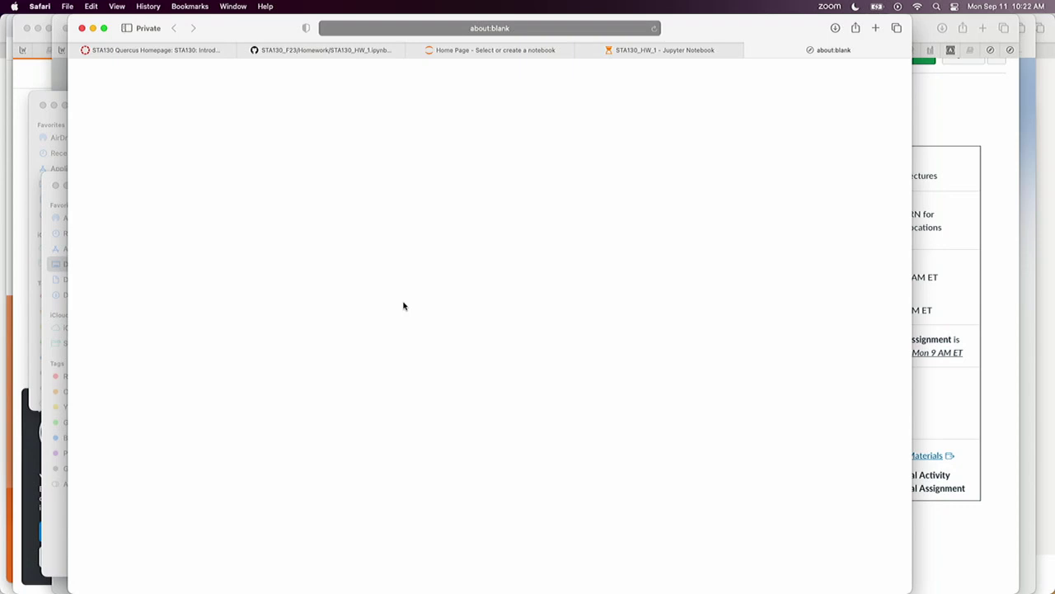
Open MarkUs from the STA130 Quercus homepage and log in with the saved UTORid and account password
click(186, 51)
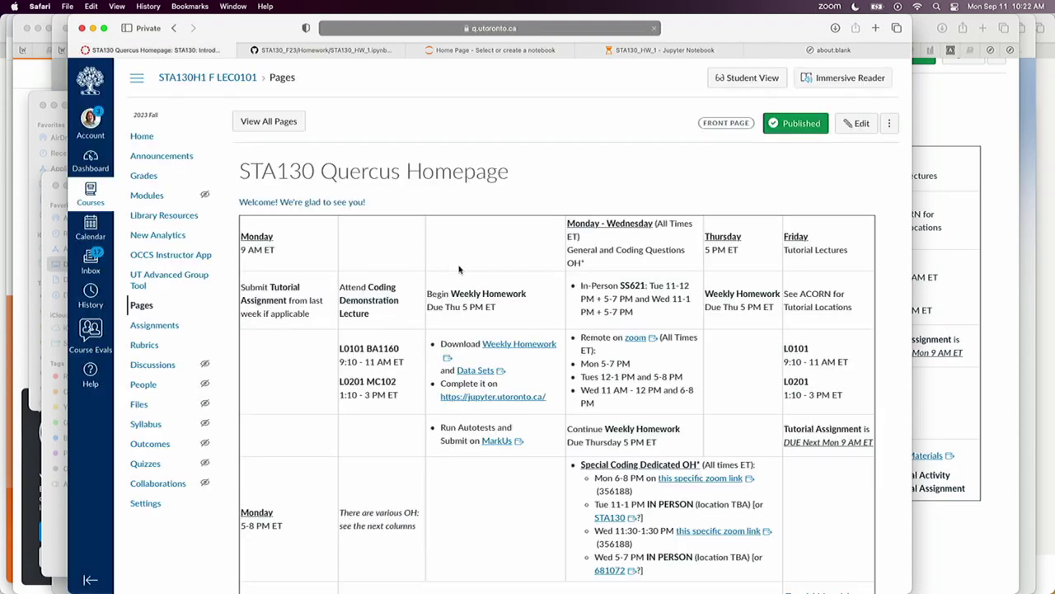
click(497, 441)
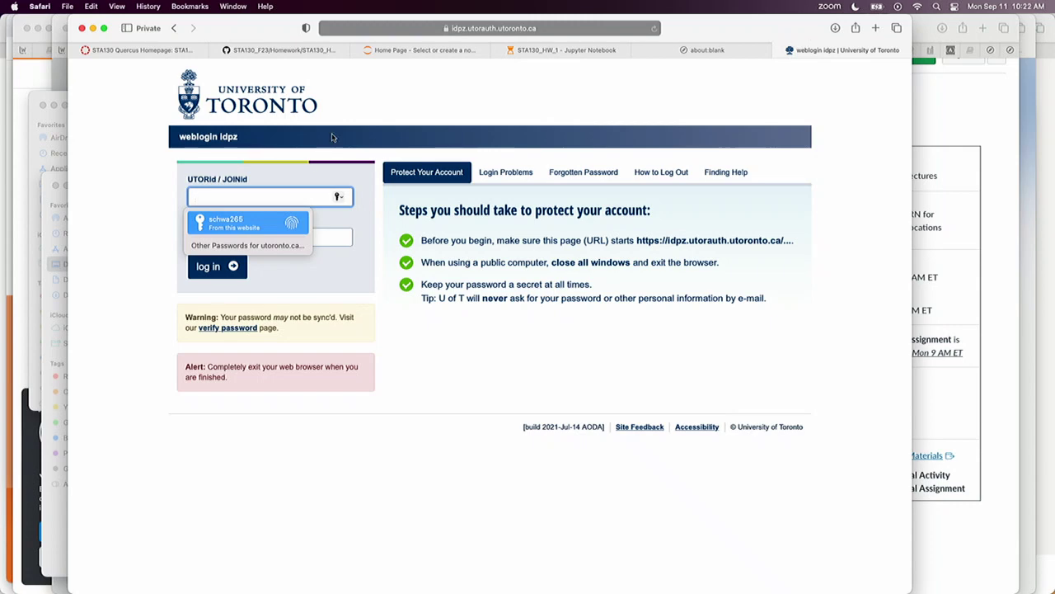
click(219, 225)
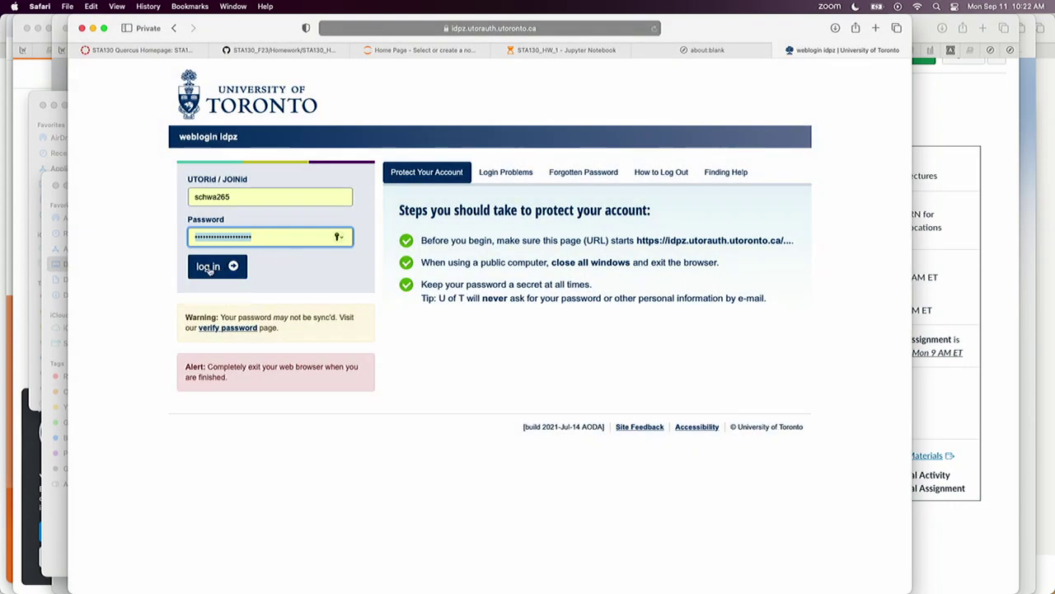
click(209, 268)
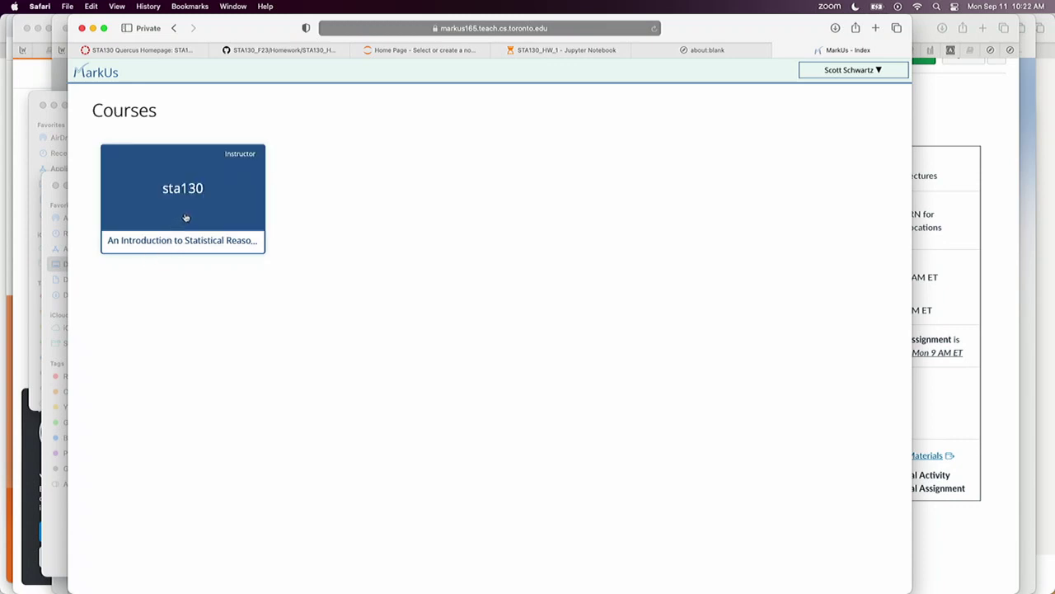
In the sta130 MarkUs course, add a student with the user name 3test and save the entry
click(225, 201)
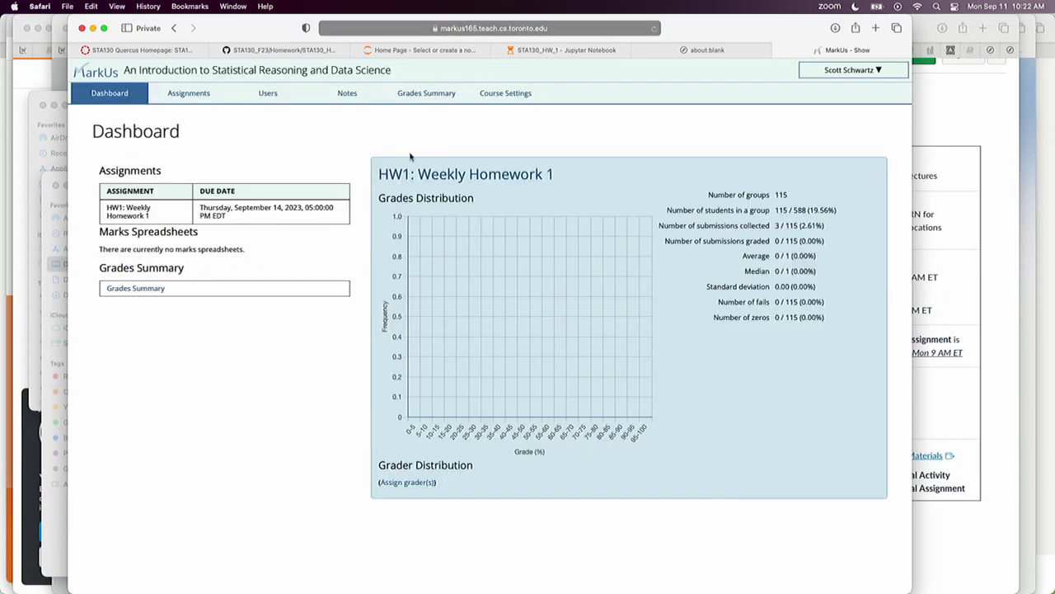
click(843, 73)
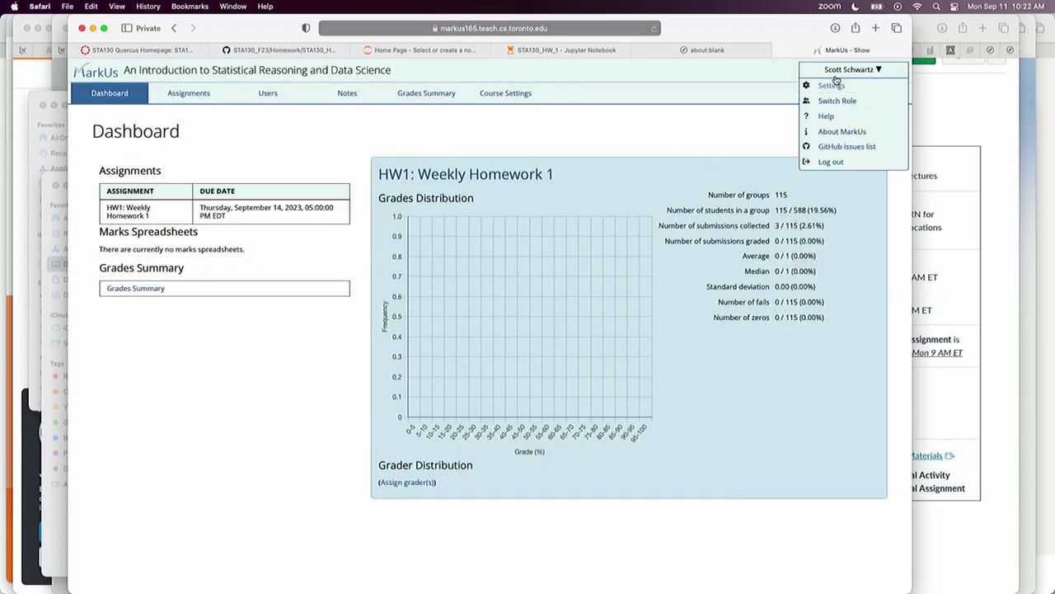
click(258, 96)
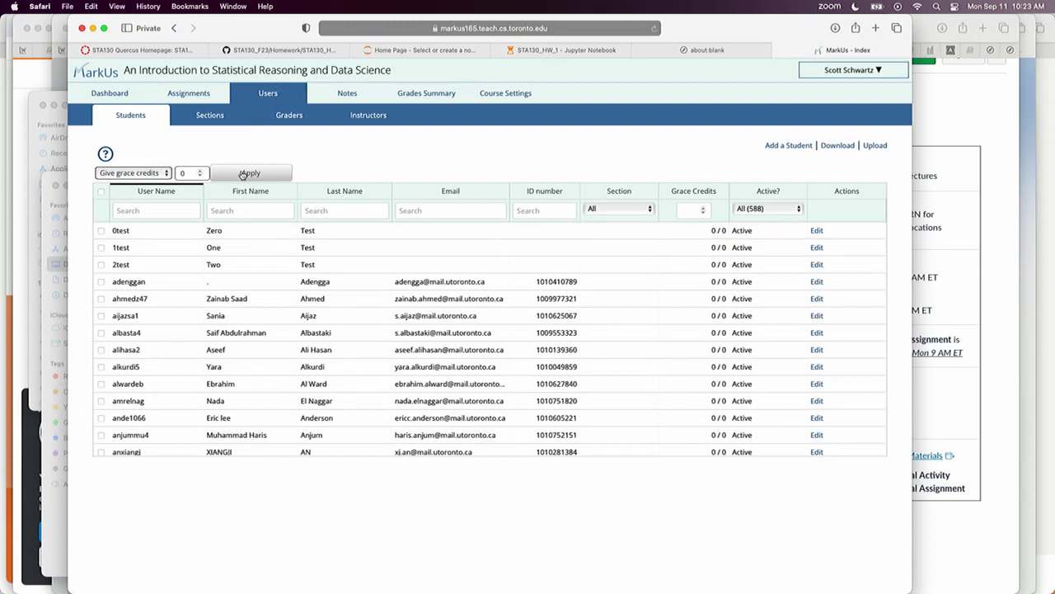
click(789, 147)
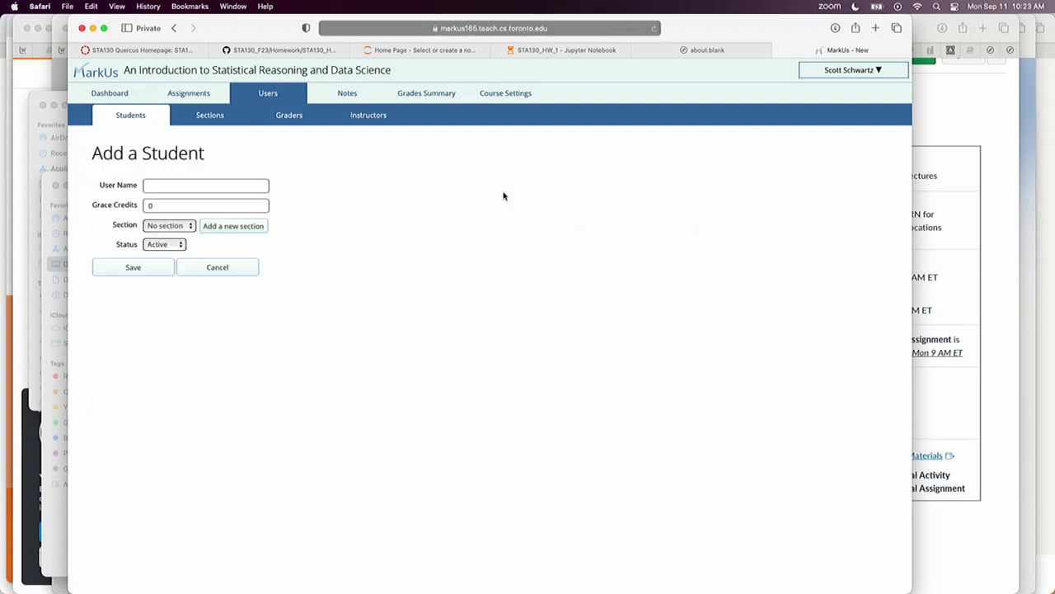
click(224, 186)
text(3test)
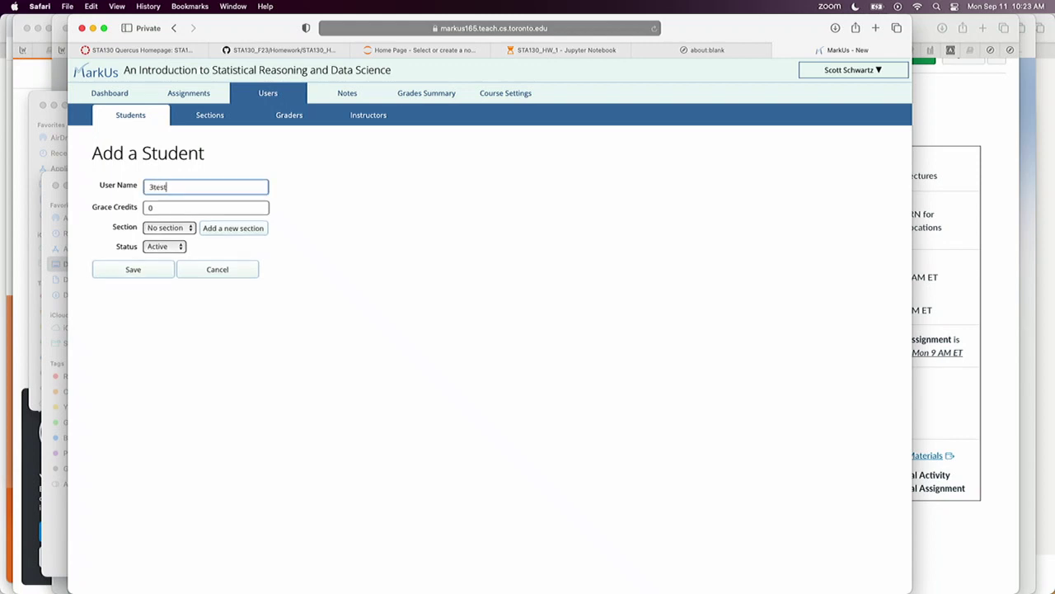
click(145, 274)
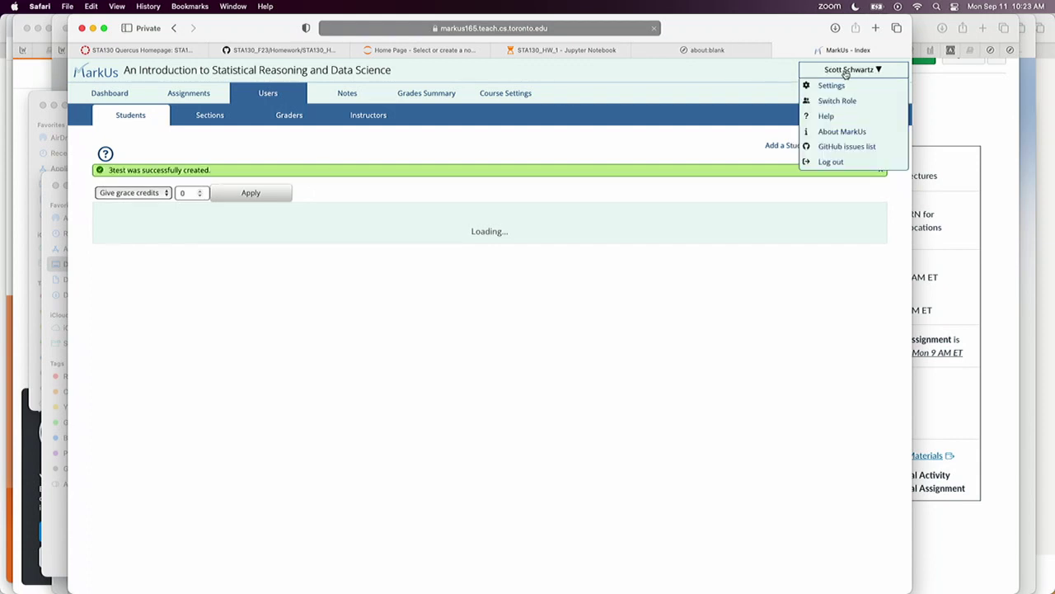
Switch role in MarkUs to log in as the student 3test
mouse_move(832, 68)
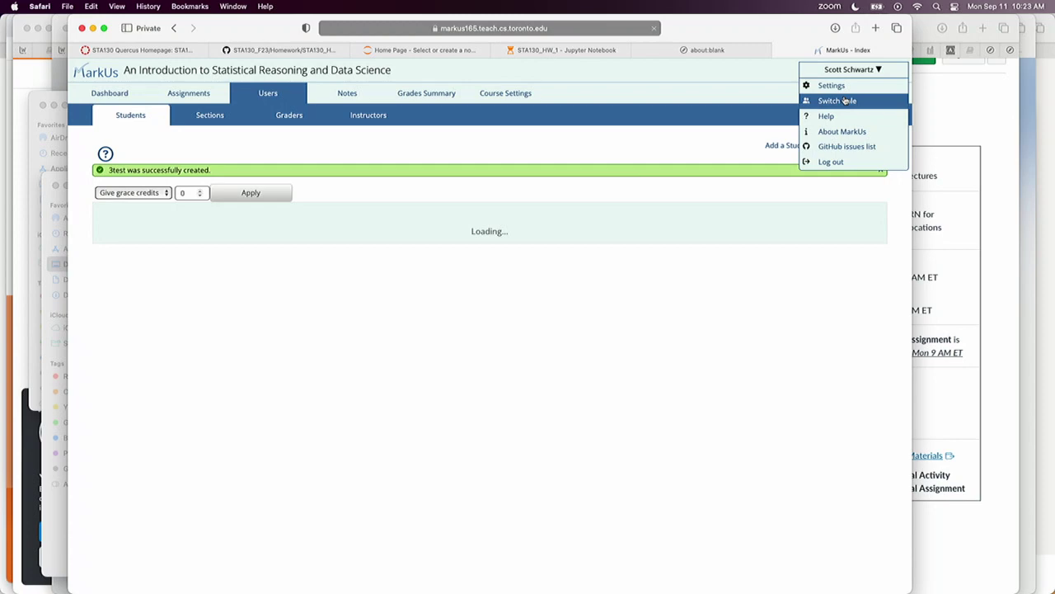
click(846, 100)
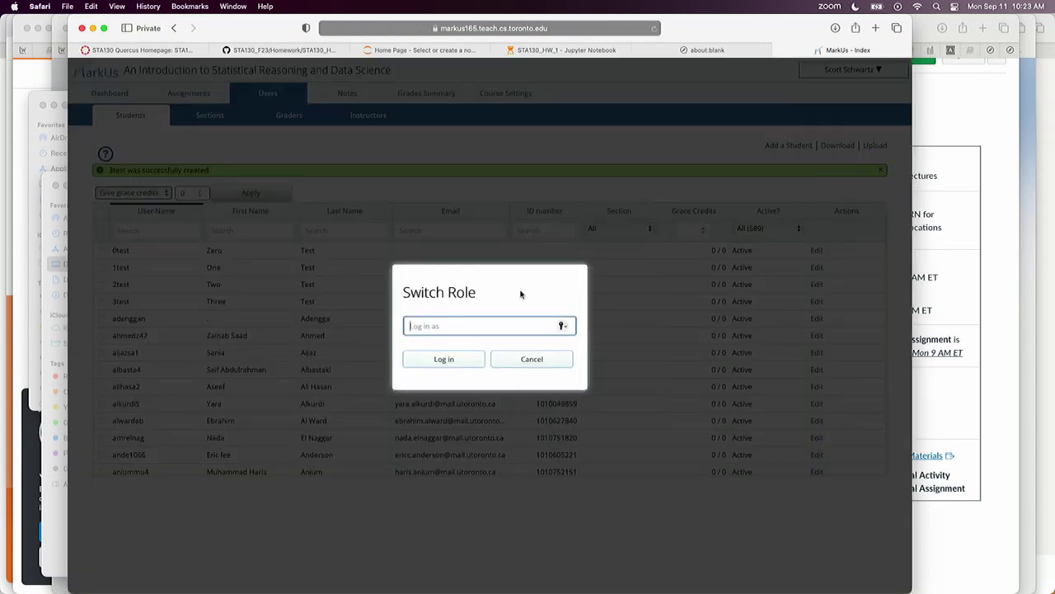
text(3test)
click(460, 363)
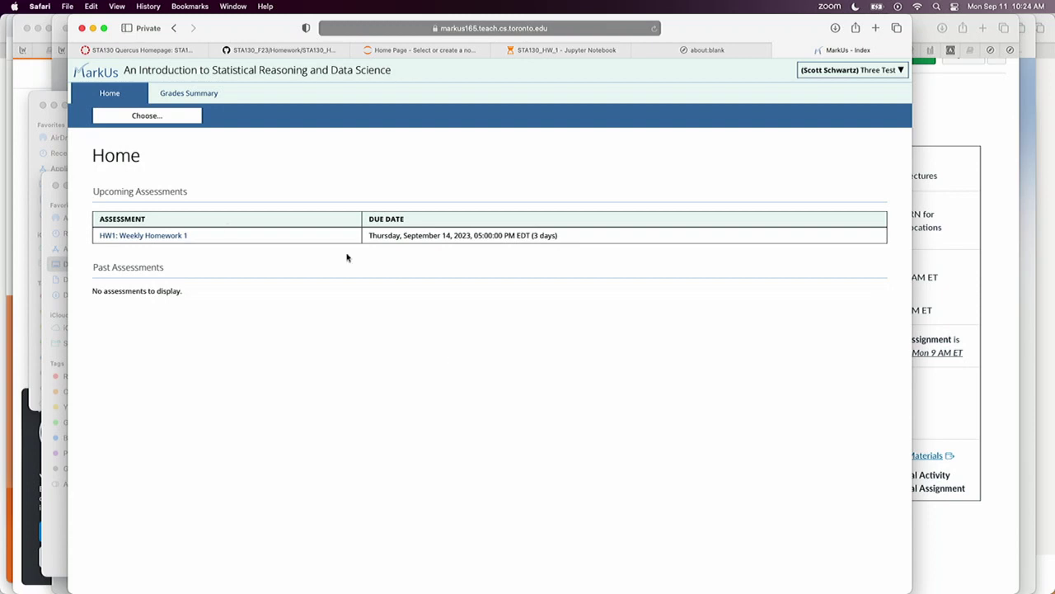
Open the submissions for HW1: Weekly Homework 1 and choose STA130_HW_1-2.ipynb from Downloads as the file to upload
click(167, 235)
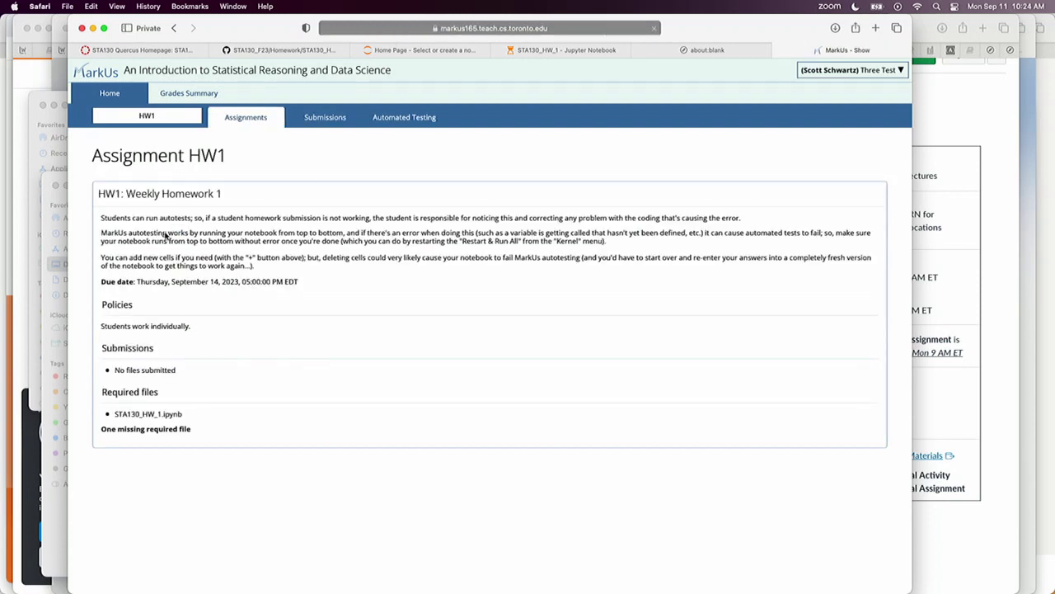
click(327, 117)
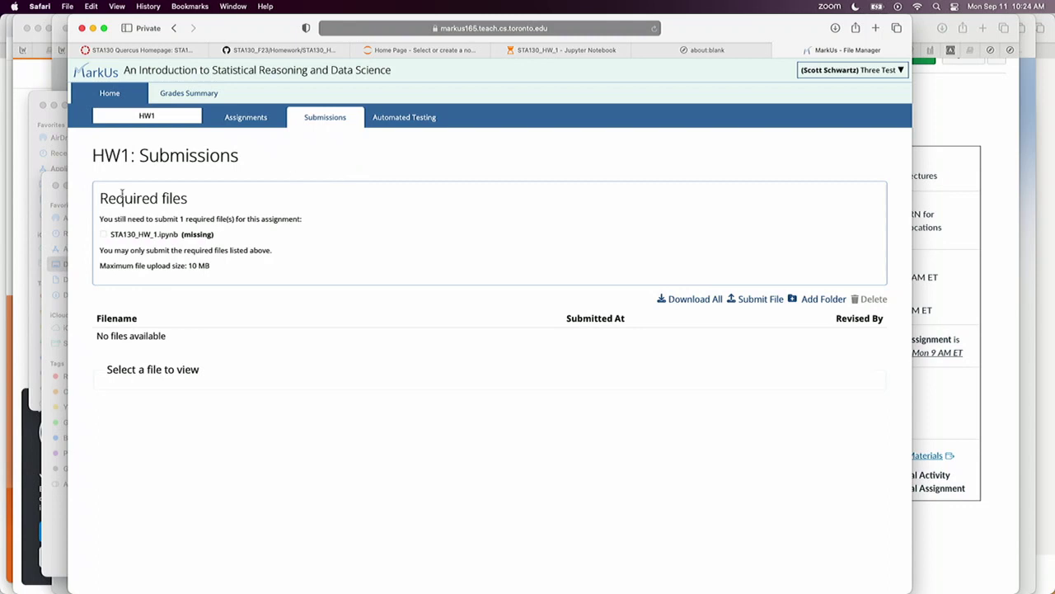
click(755, 299)
click(444, 320)
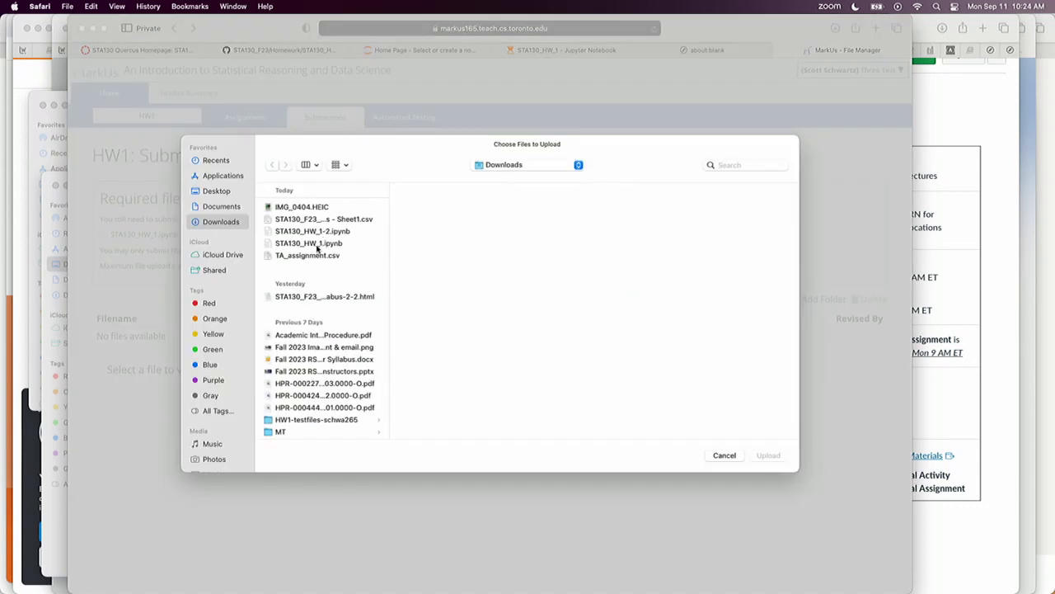
click(320, 235)
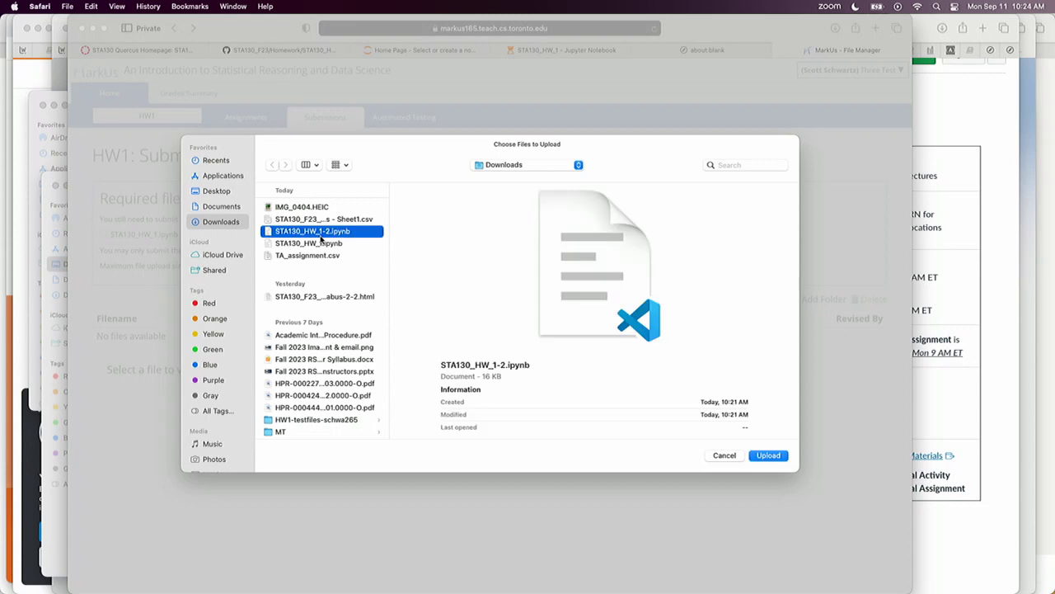
click(768, 455)
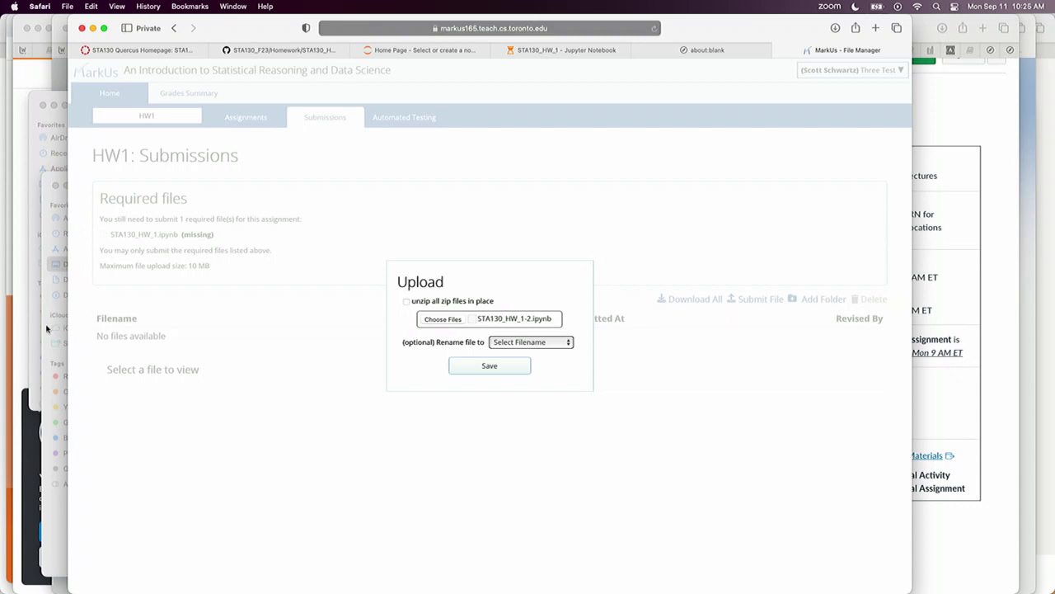
Rename the upload to the required file name STA130_HW_1.ipynb and save the submission
click(536, 343)
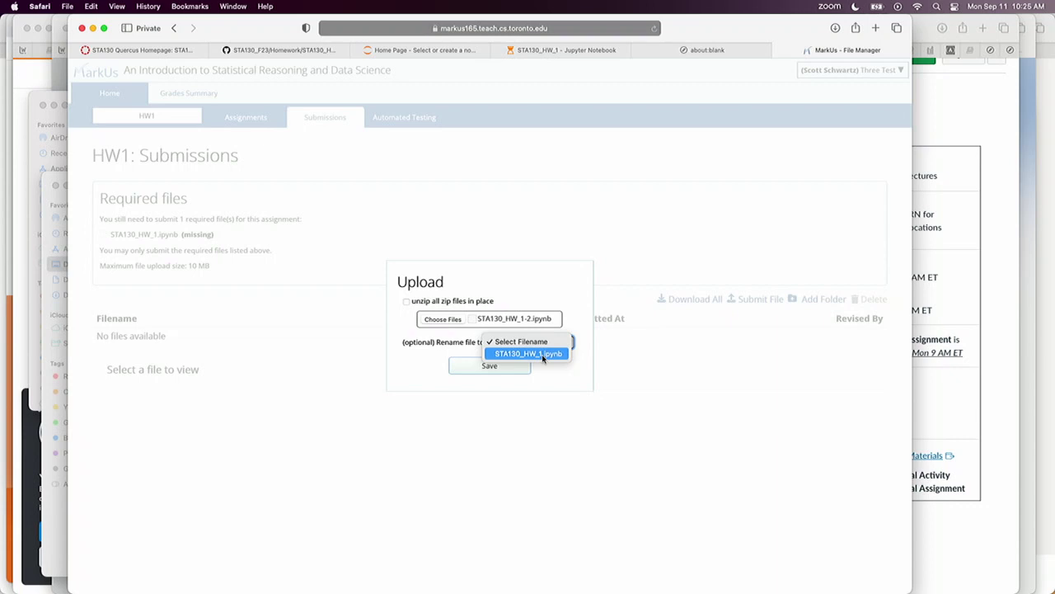
click(544, 353)
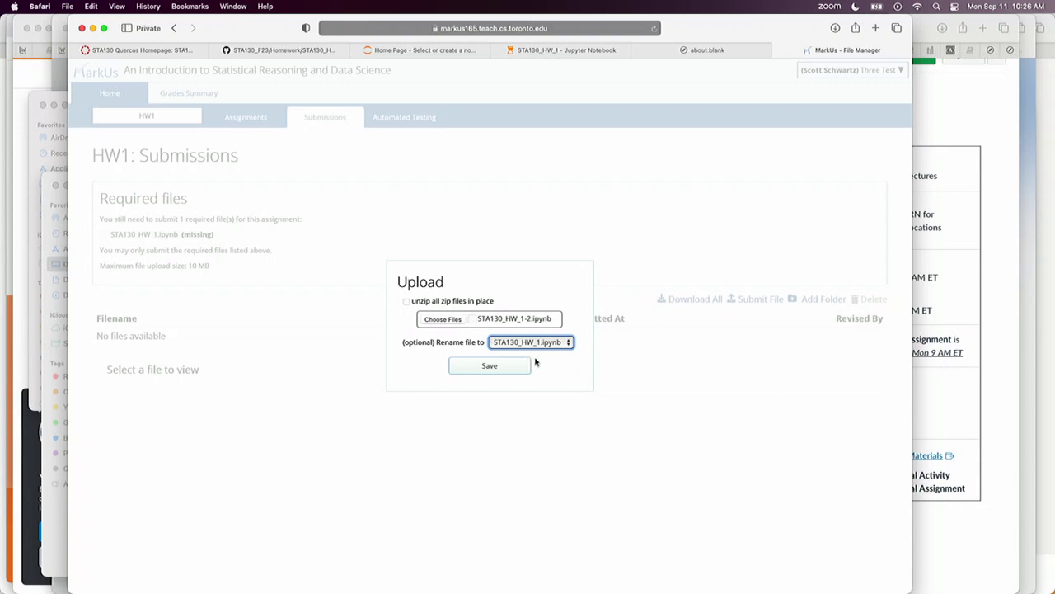
click(519, 365)
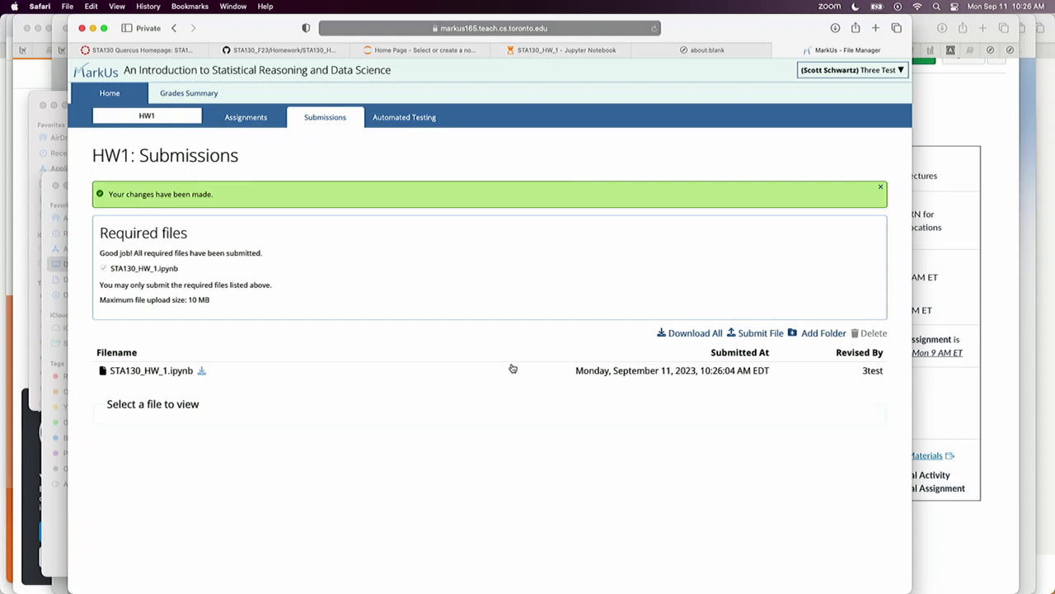
Switch to the STA130_HW_1 notebook in JupyterHub, enlarge it and locate the Restart & Run All kernel command
click(569, 50)
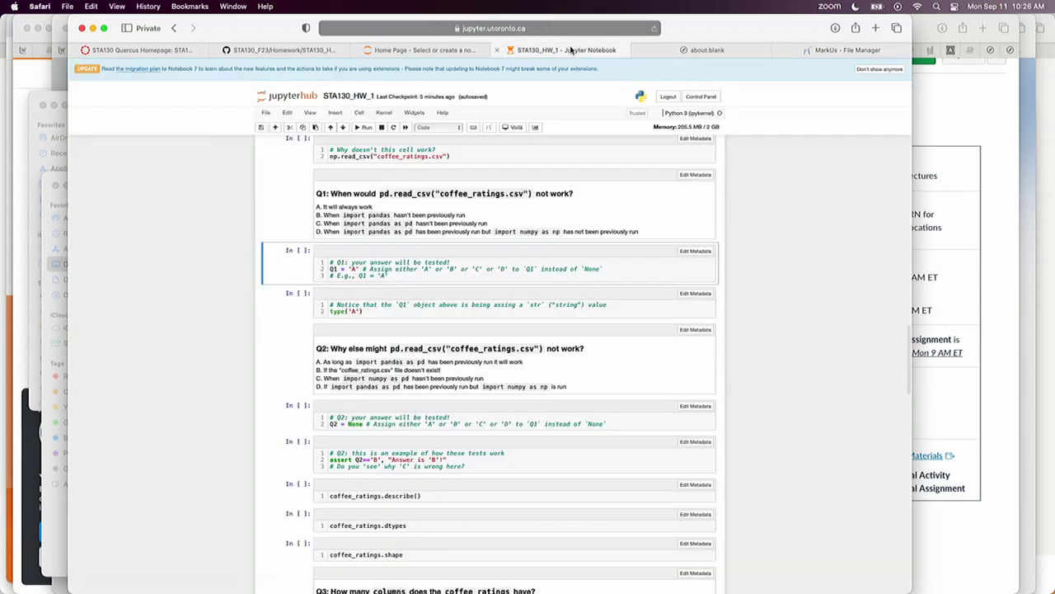
click(384, 113)
click(192, 182)
key(super+plus)
key(super+plus)
key(super+plus)
key(super+plus)
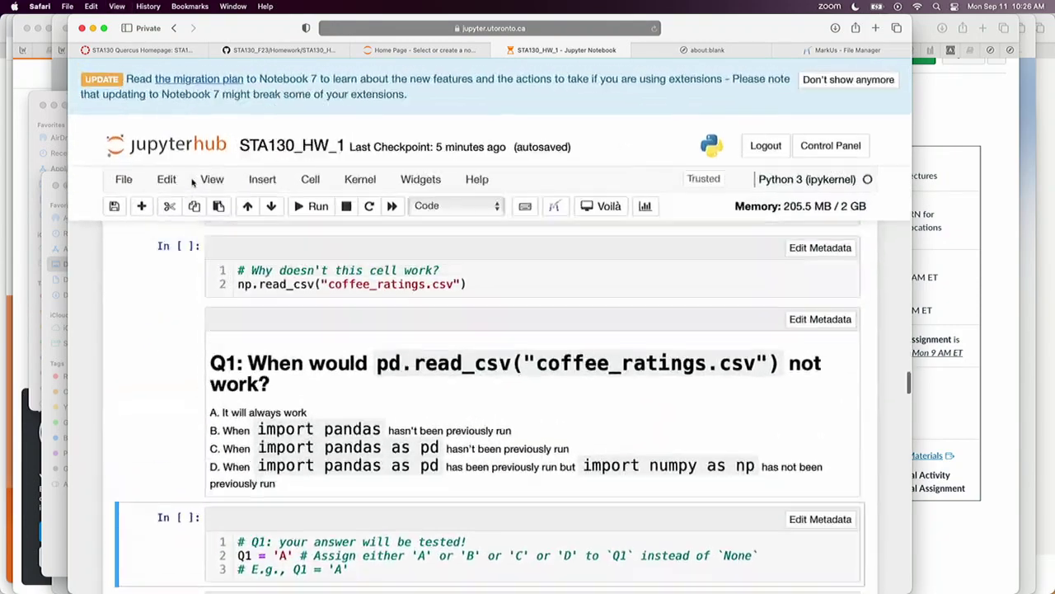
click(361, 180)
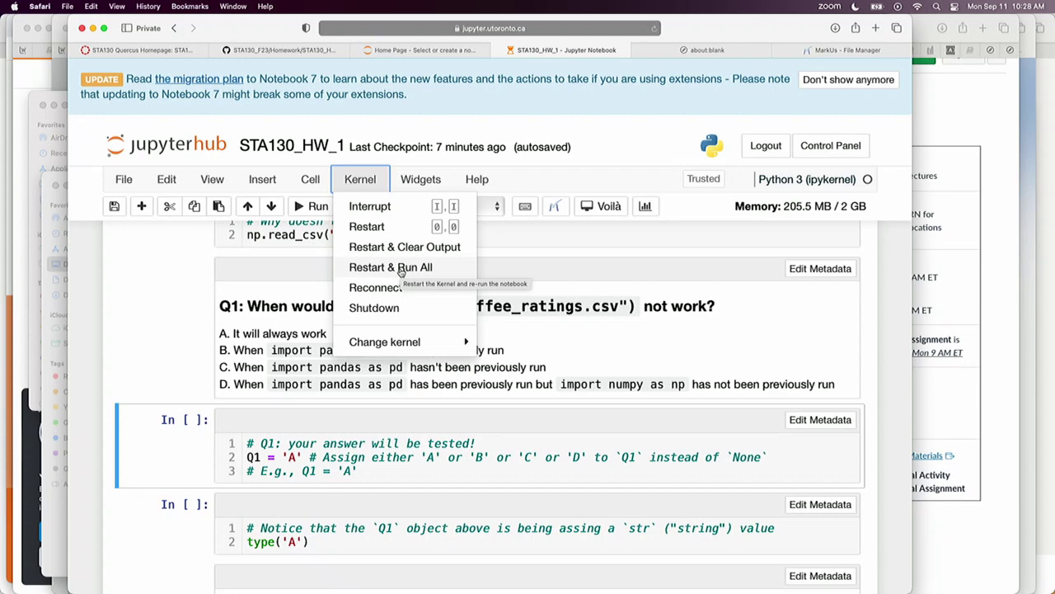
Return to MarkUs and preview the contents of the submitted STA130_HW_1.ipynb
click(832, 51)
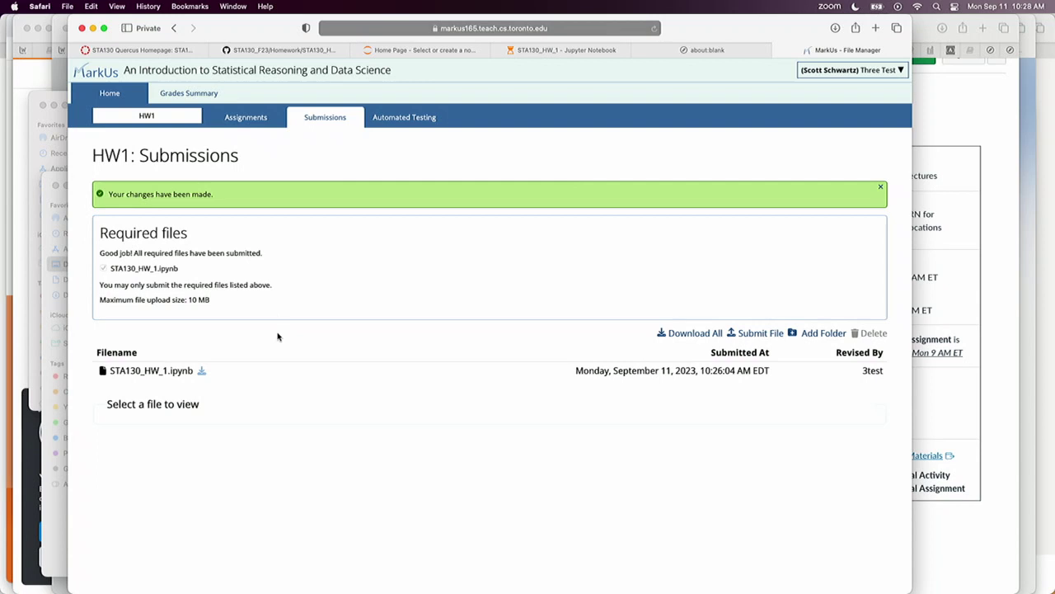
click(292, 370)
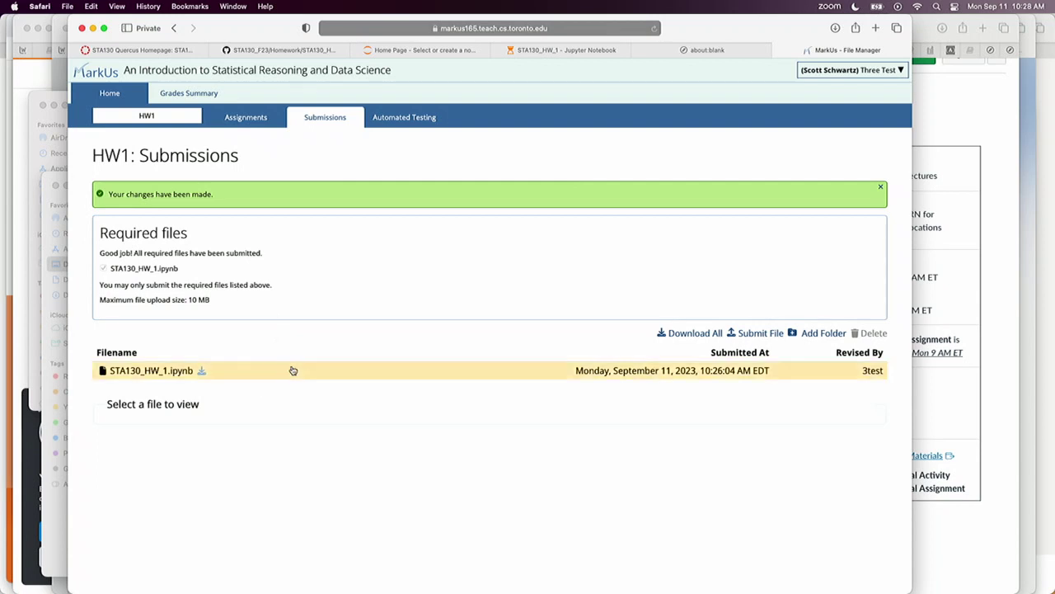
scroll(337, 335, down, 4)
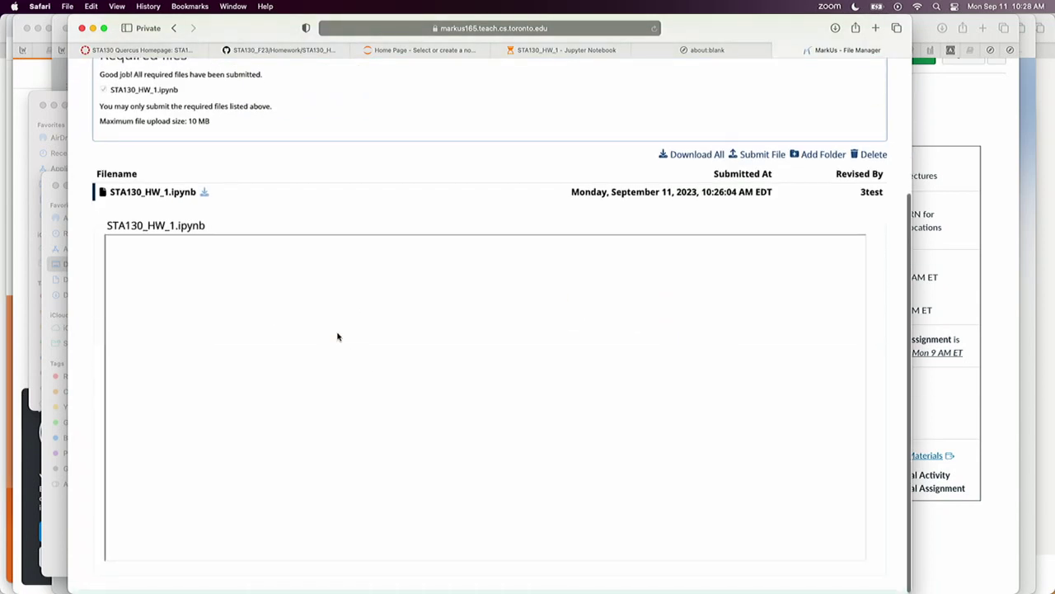
scroll(337, 337, down, 5)
scroll(392, 420, down, 20)
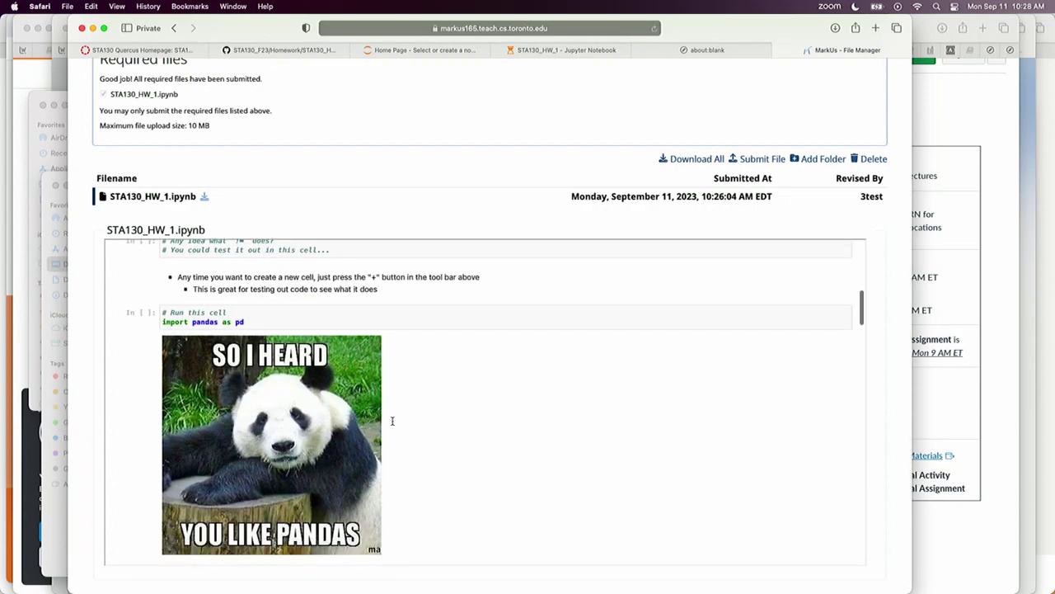
scroll(392, 421, up, 20)
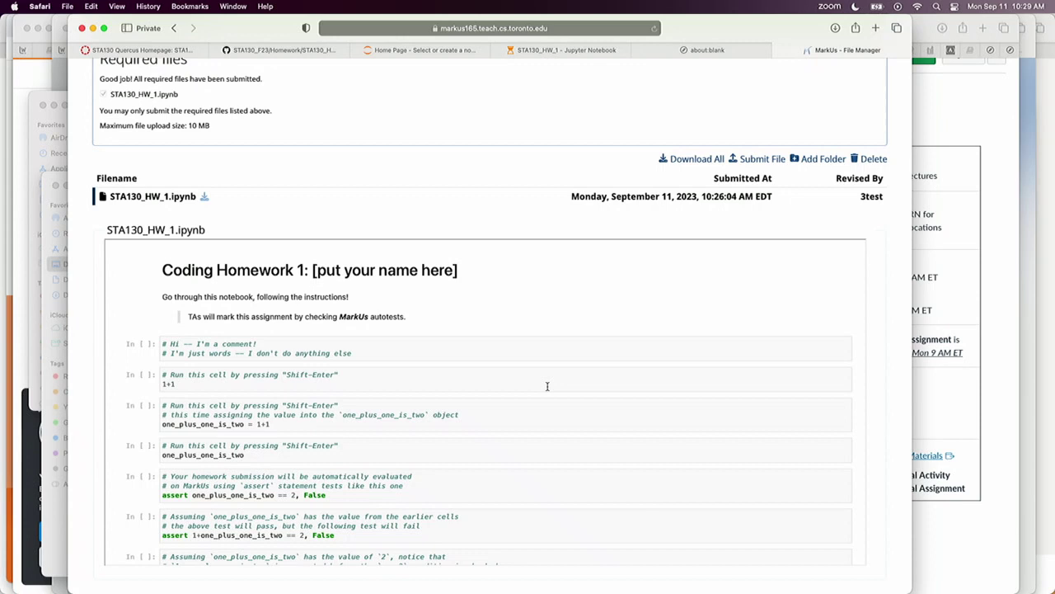
scroll(601, 189, up, 5)
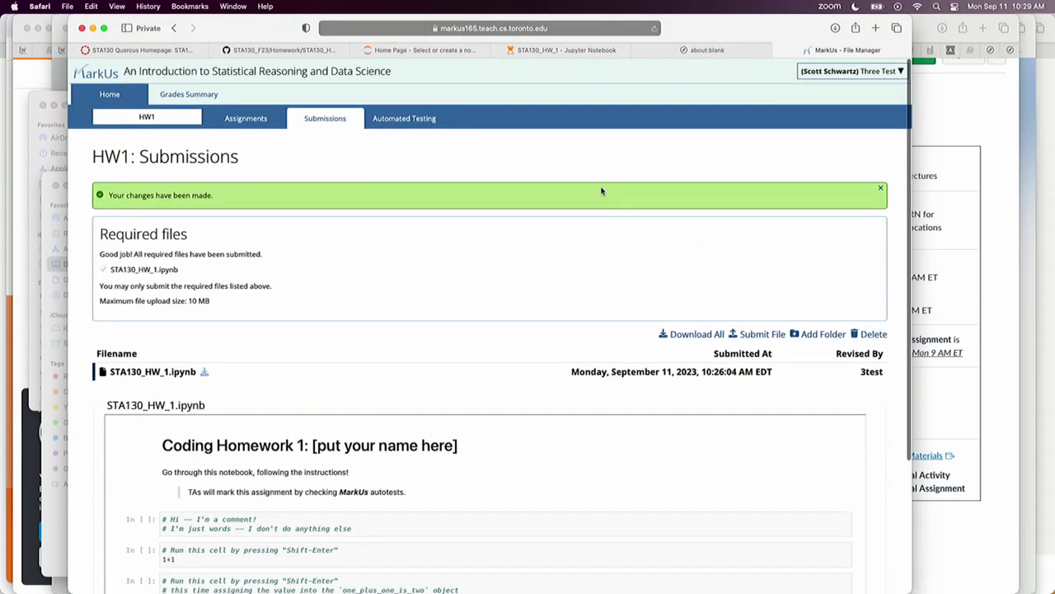
Run the automated tests on the HW1 submission and reload the page until the test run is complete
click(400, 119)
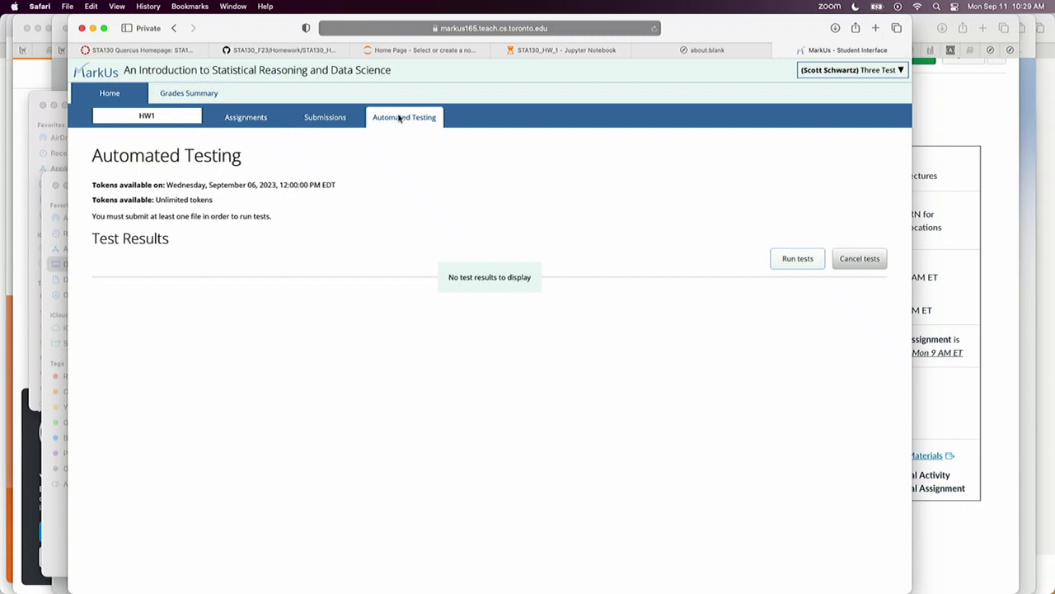
click(797, 259)
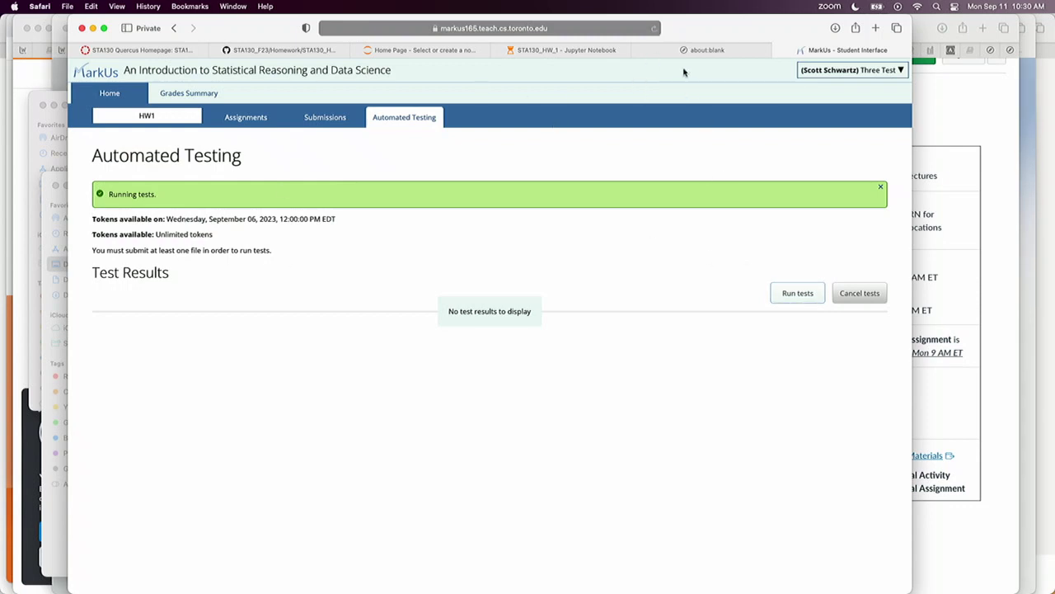
click(656, 31)
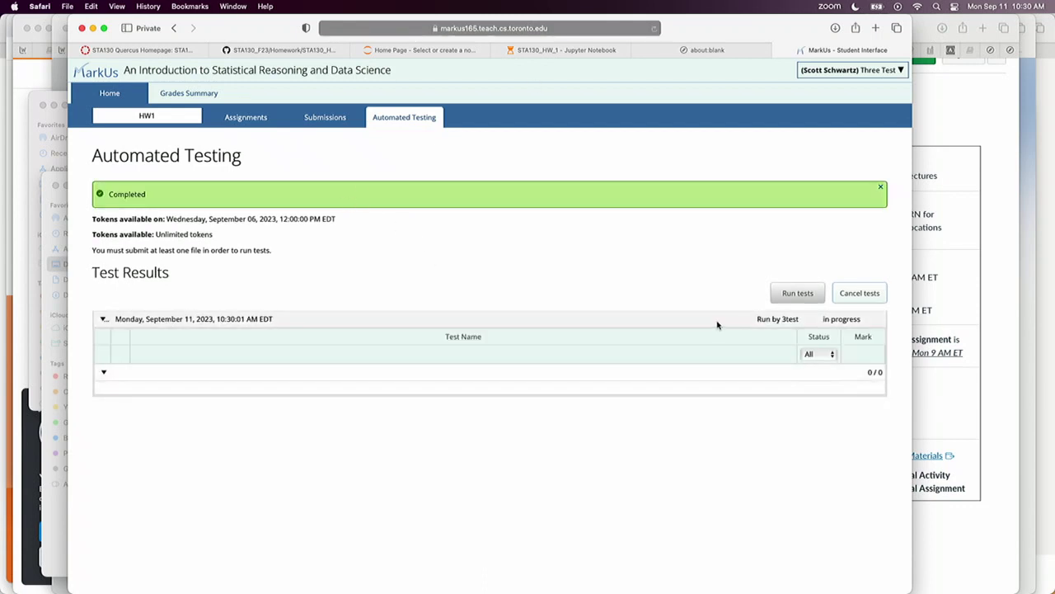
right_click(825, 322)
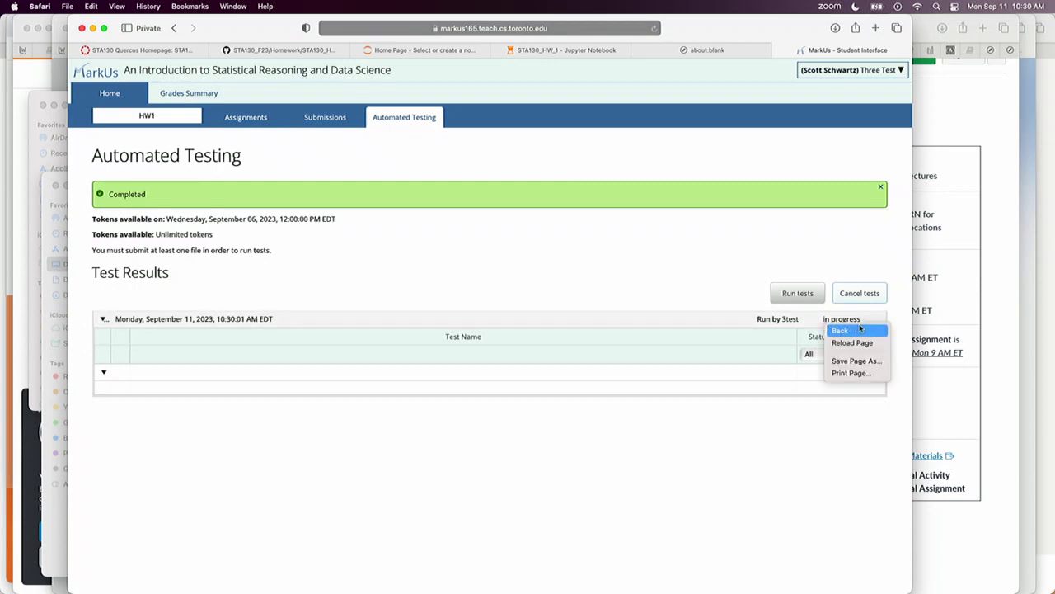
click(828, 311)
drag(818, 326, 882, 326)
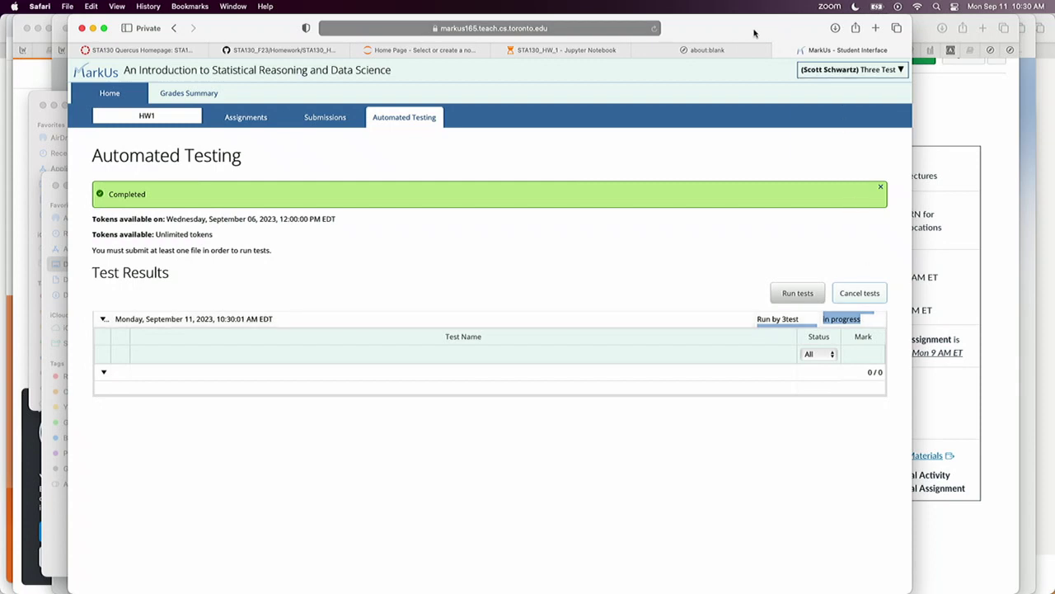
click(656, 28)
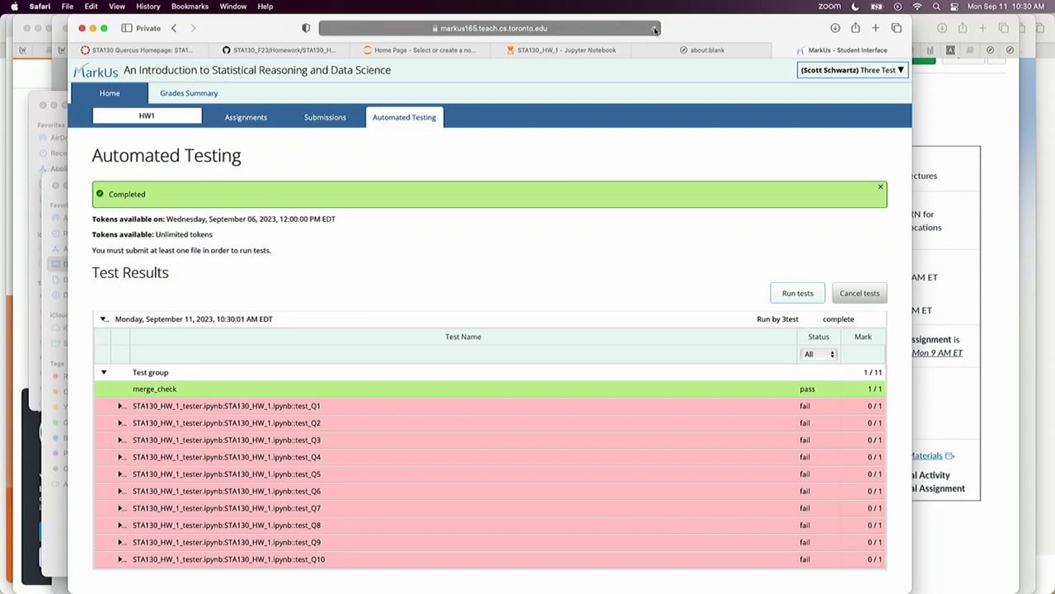
Expand the test_Q1 result and examine its assertion error message
scroll(561, 457, down, 1)
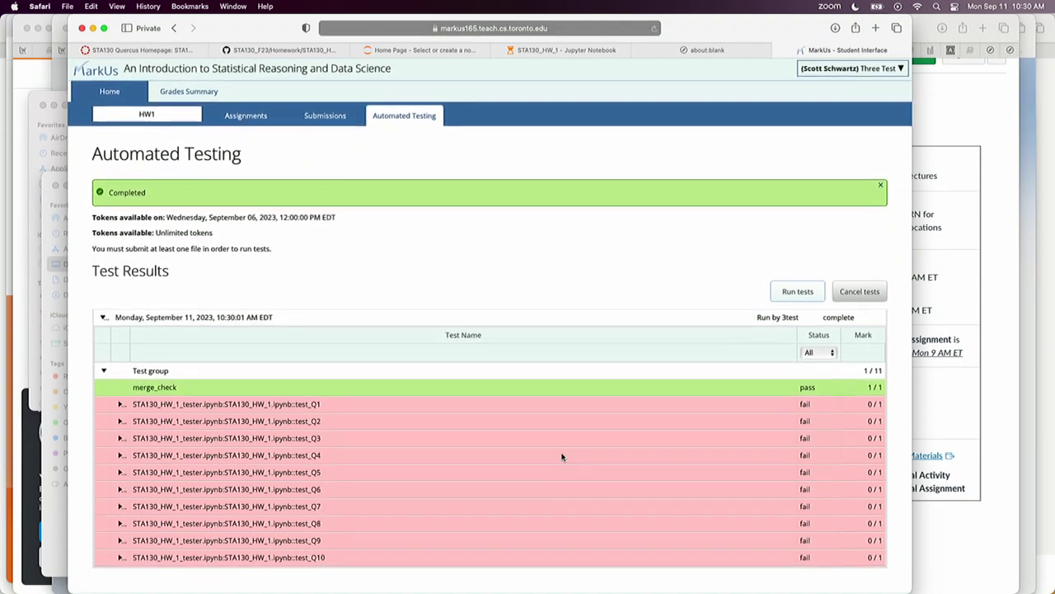
click(120, 407)
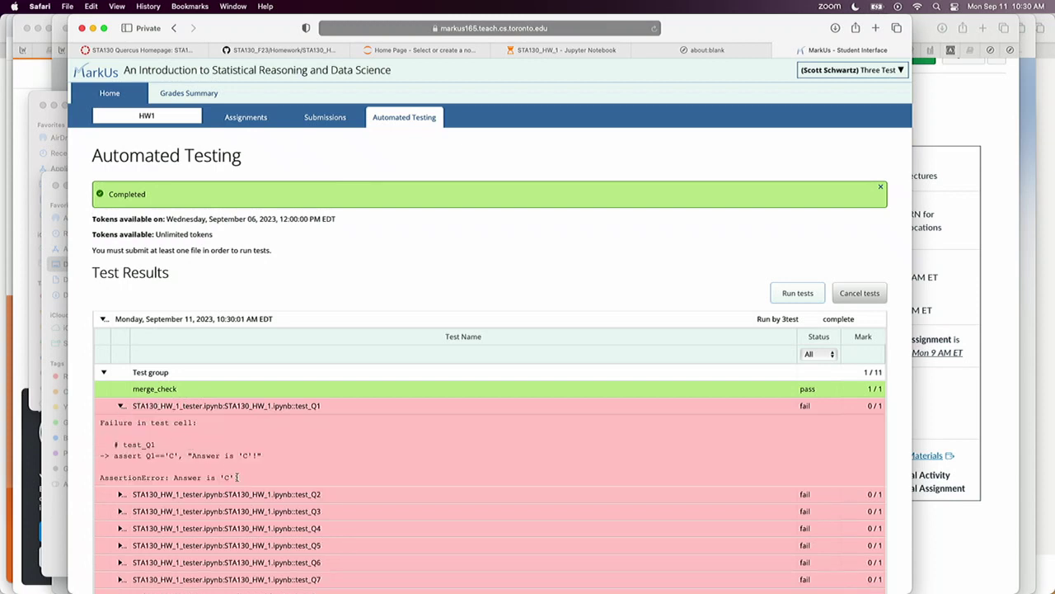
drag(239, 477, 178, 480)
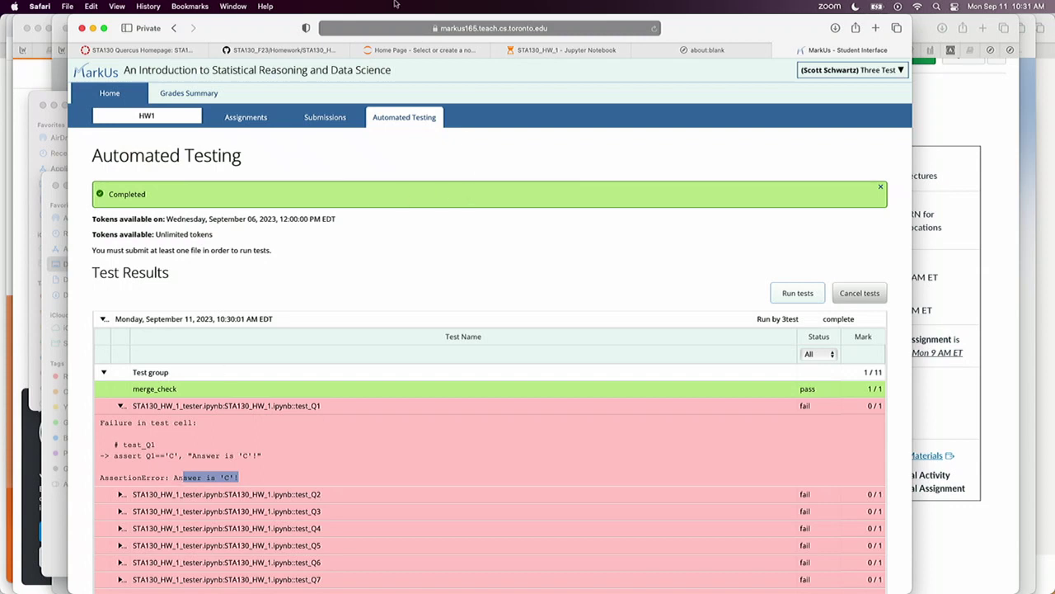
Cancel the current role switch in MarkUs and switch role to log in as the student 0test
click(872, 71)
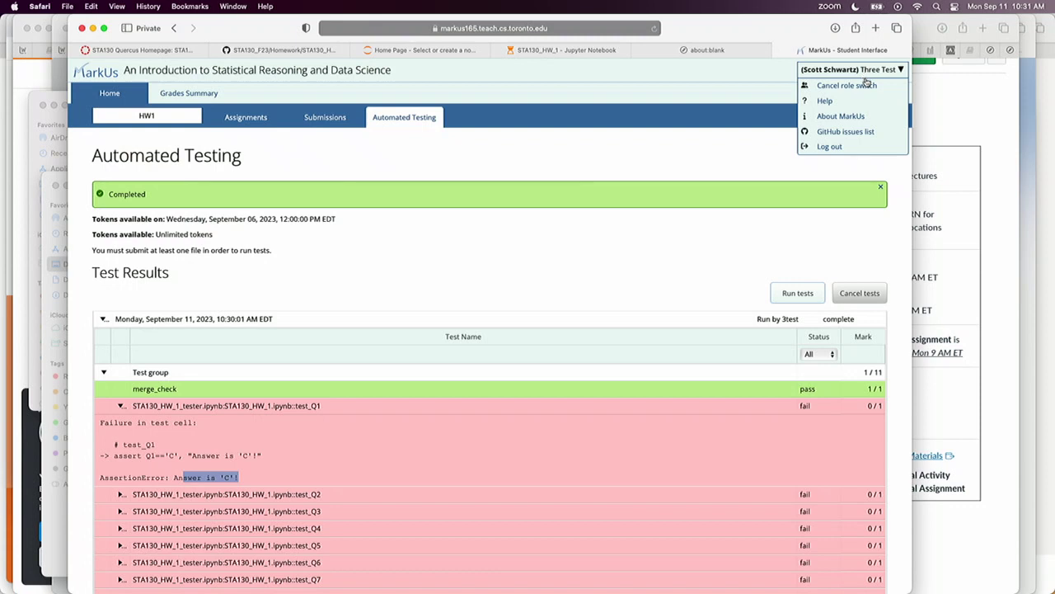
click(865, 86)
click(850, 71)
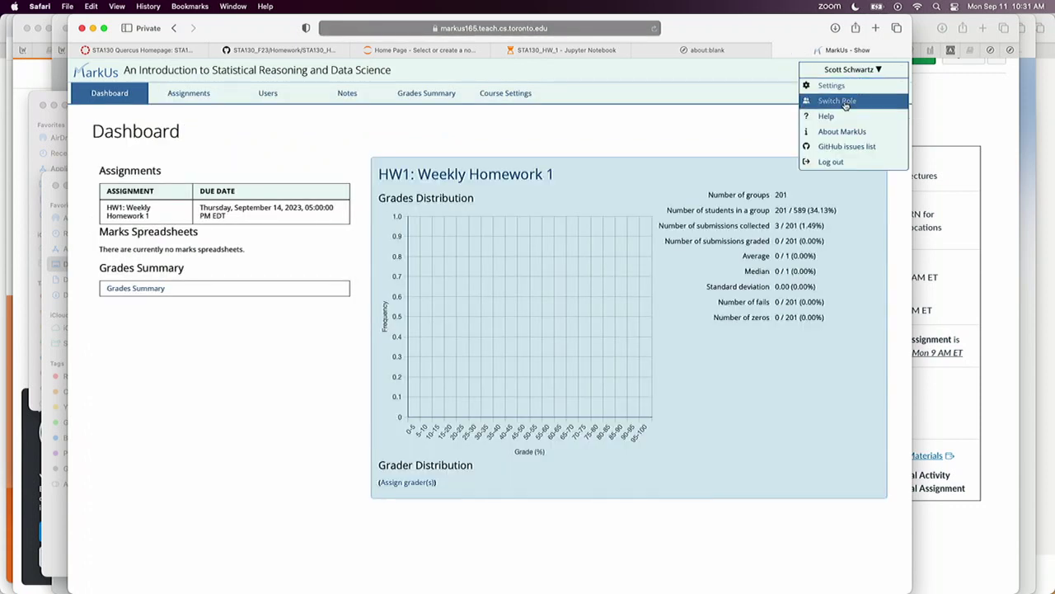
click(852, 98)
text(0test)
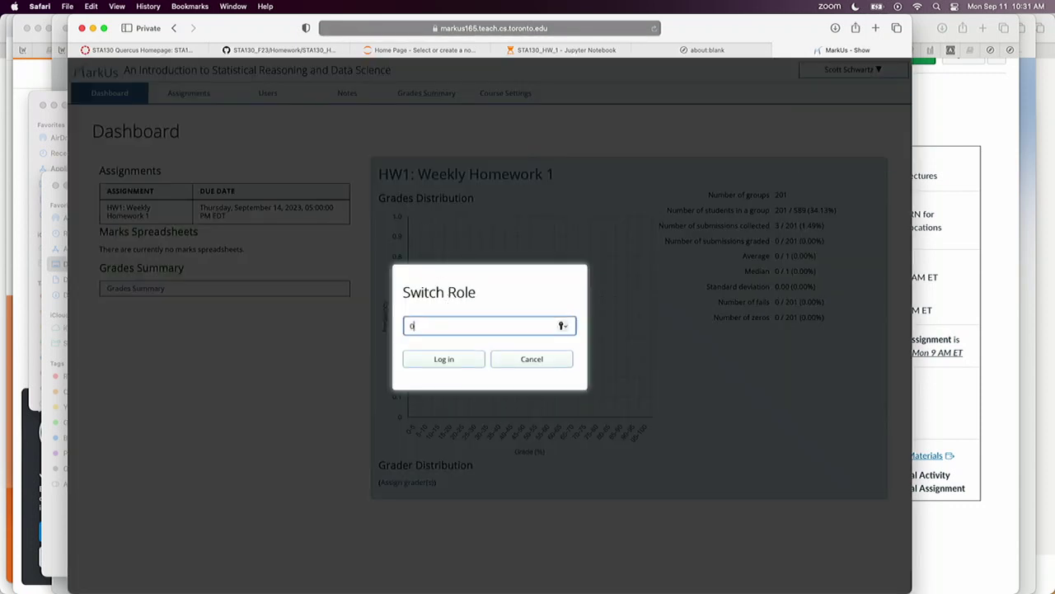
click(450, 361)
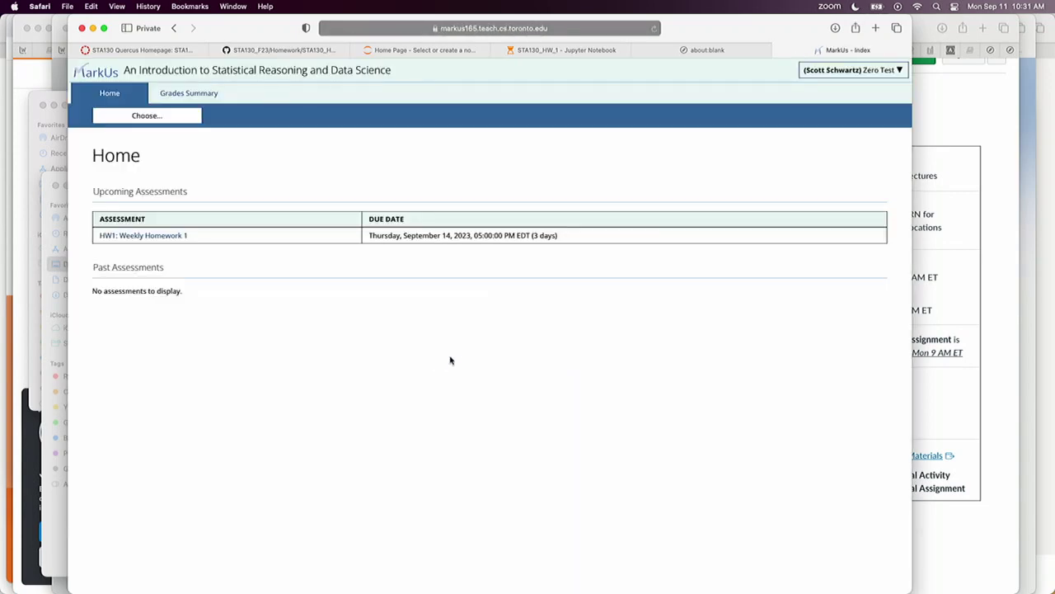
Review the submitted files and automated test results of HW1: Weekly Homework 1 for this student
click(169, 236)
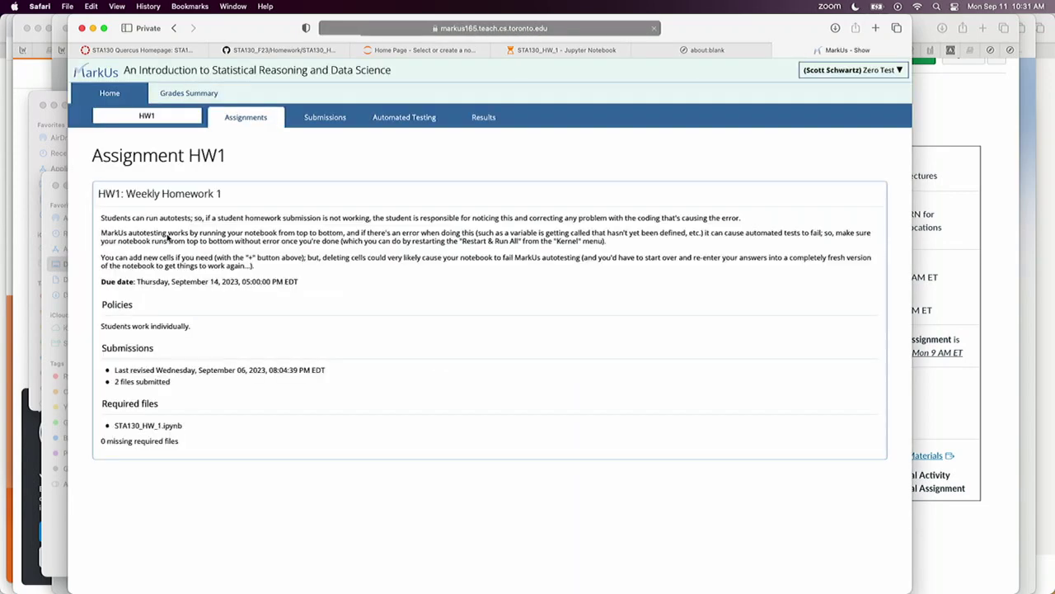
click(327, 118)
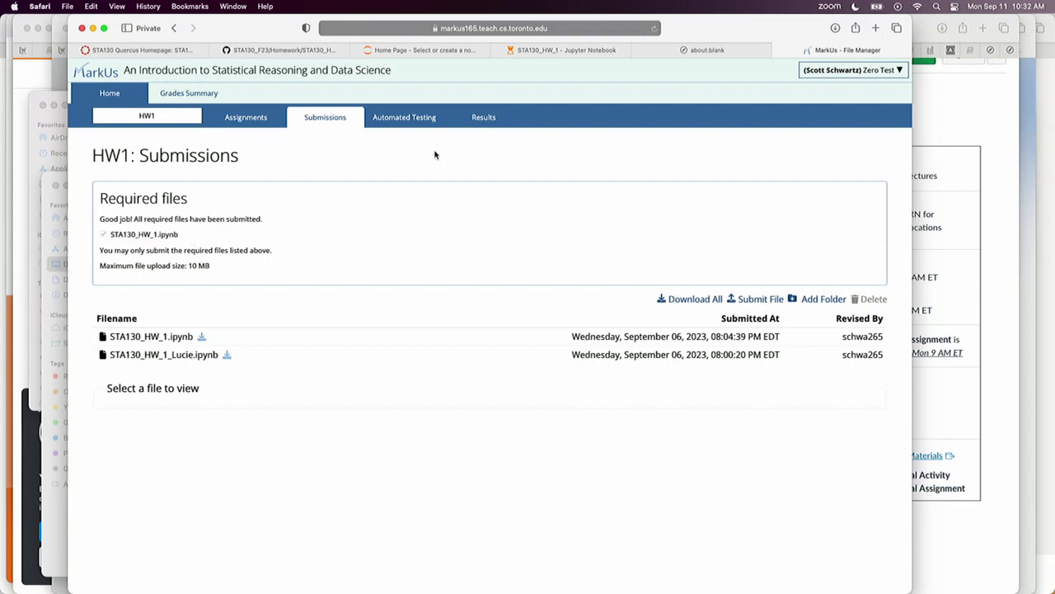
click(418, 120)
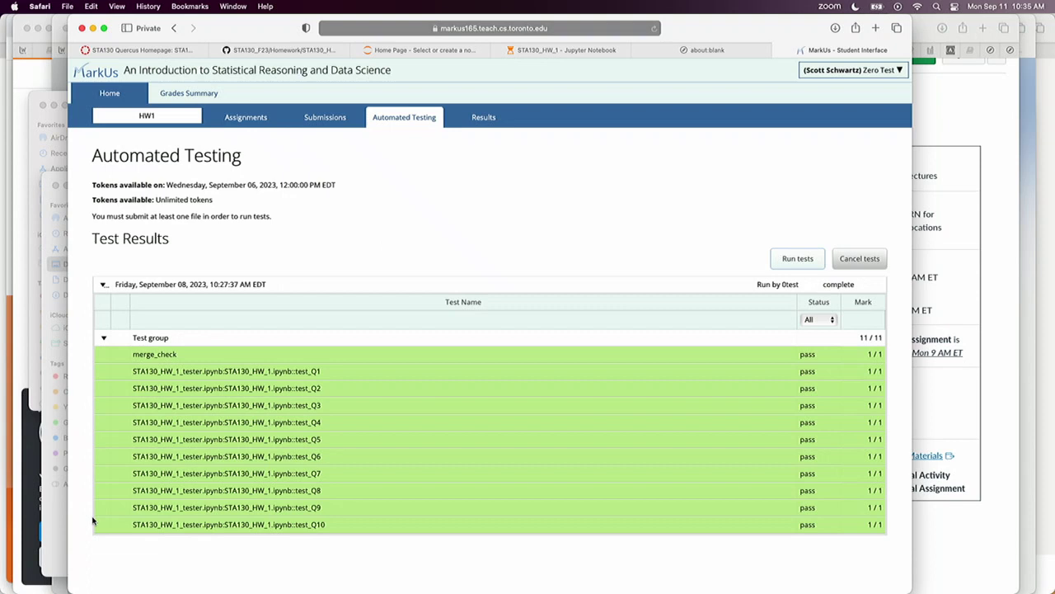
Return to the STA130 Quercus homepage and open the Data Sets link to the course's GitHub Data folder
click(121, 50)
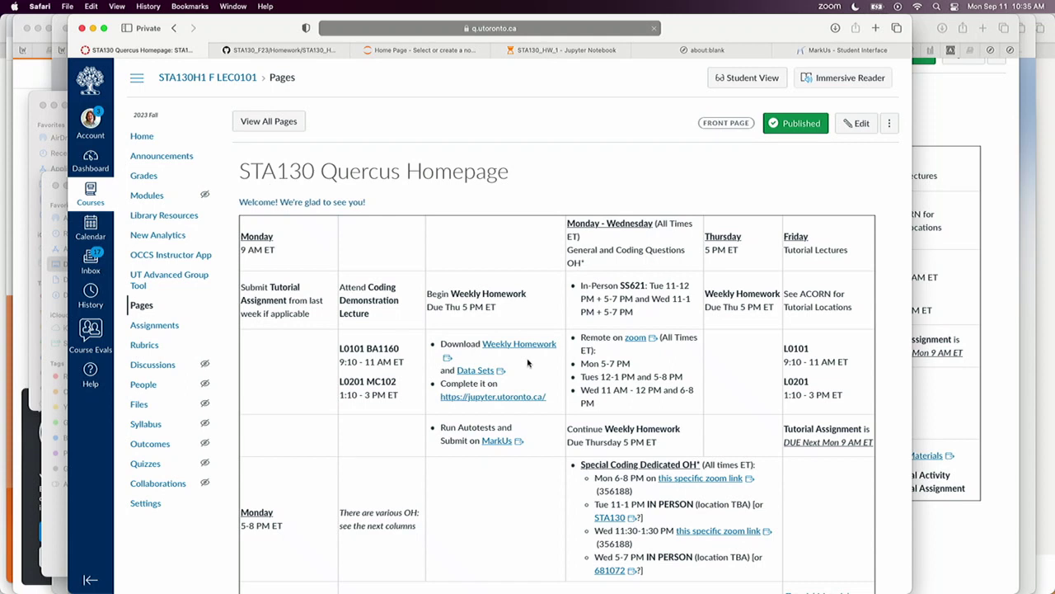
click(482, 373)
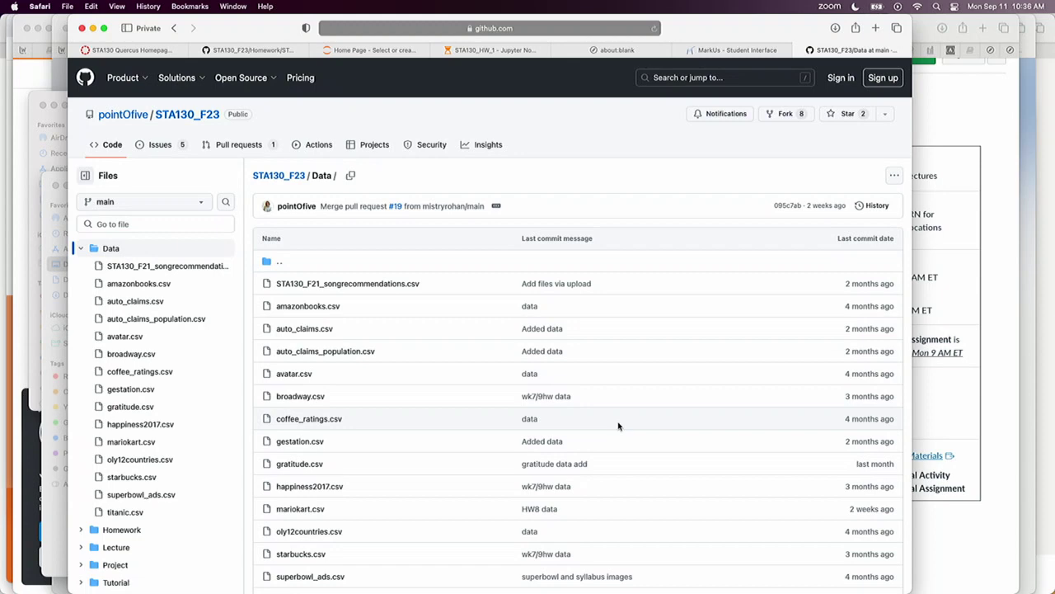
Return to the STA130_HW_1 notebook on JupyterHub and run the "Why didn't the cell above work?" cell that assigns pd.read_csv("coffee_ratings.csv") to coffee_ratings
click(521, 50)
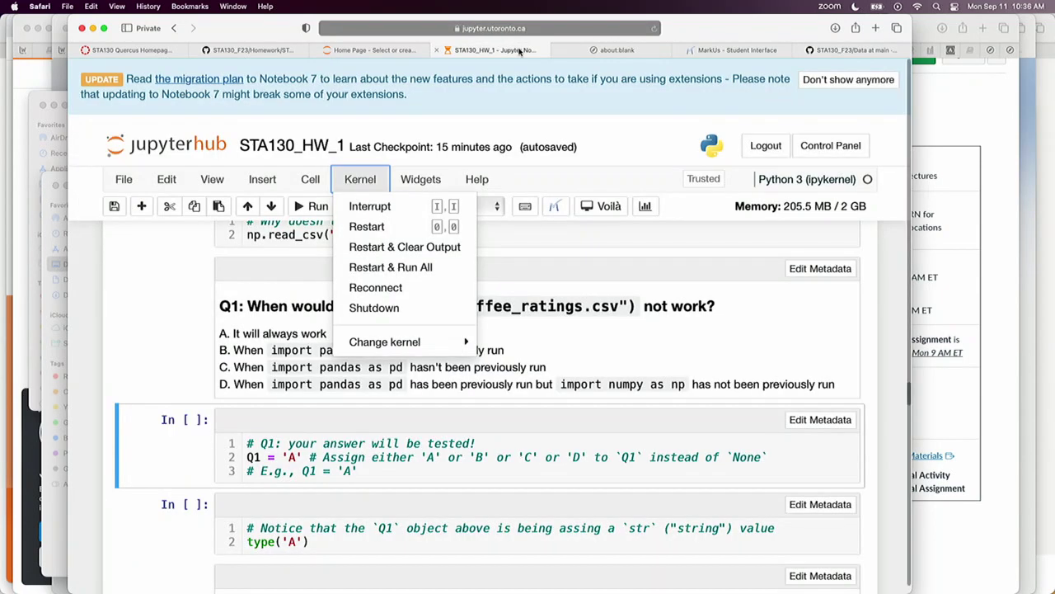
click(494, 422)
scroll(495, 422, up, 5)
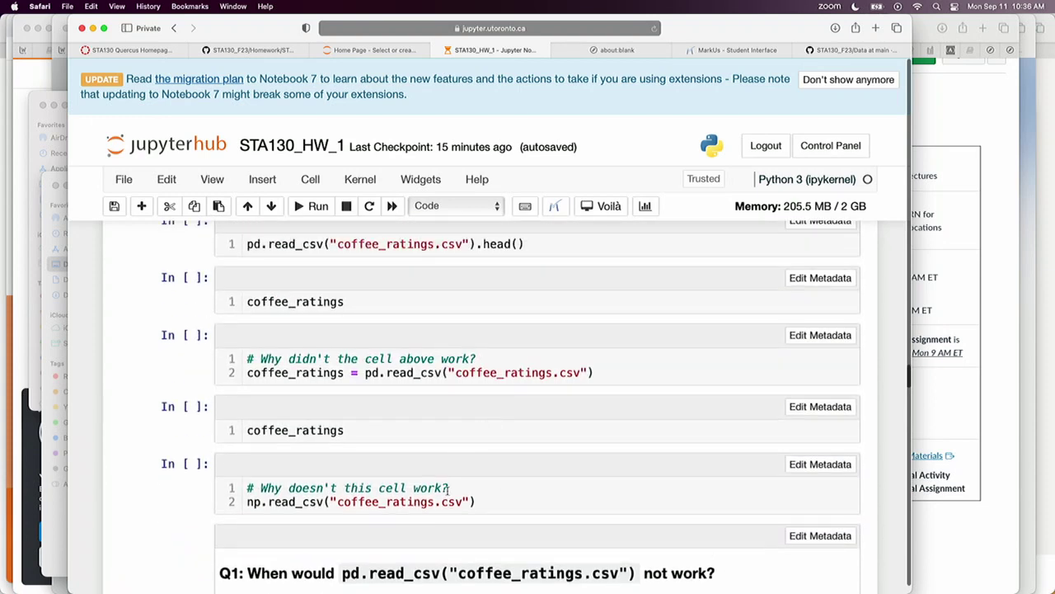
scroll(475, 418, up, 3)
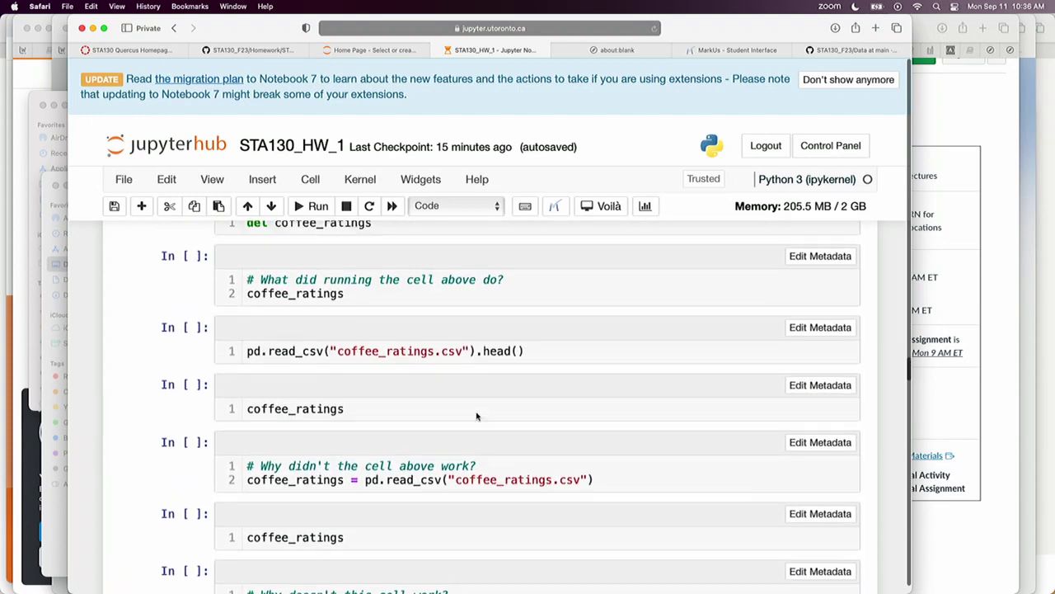
scroll(476, 416, up, 15)
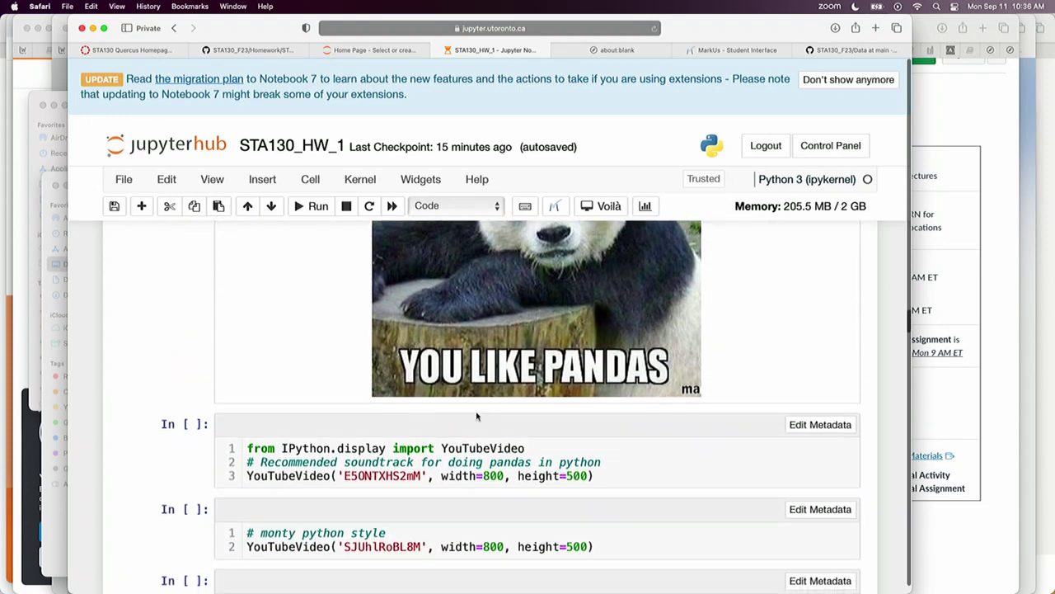
scroll(475, 416, up, 10)
scroll(476, 417, down, 12)
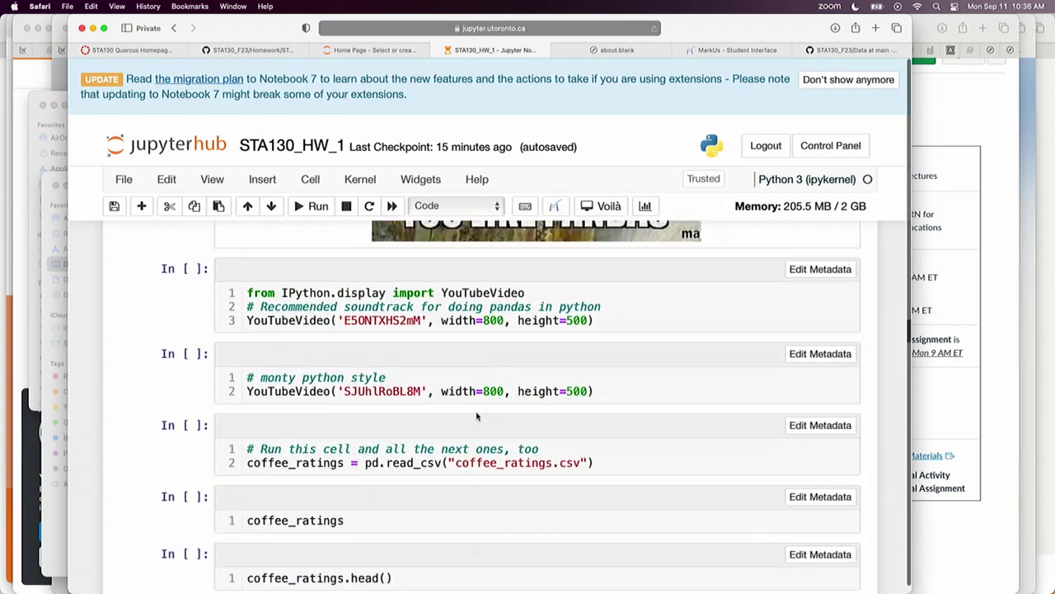
scroll(476, 417, down, 10)
scroll(481, 416, up, 4)
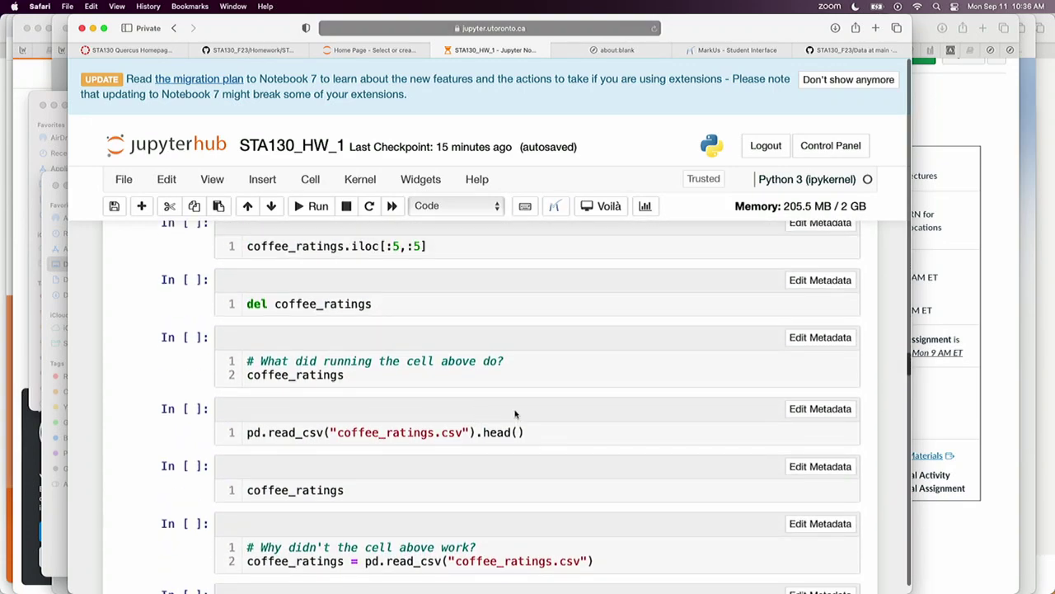
scroll(516, 414, down, 5)
click(495, 378)
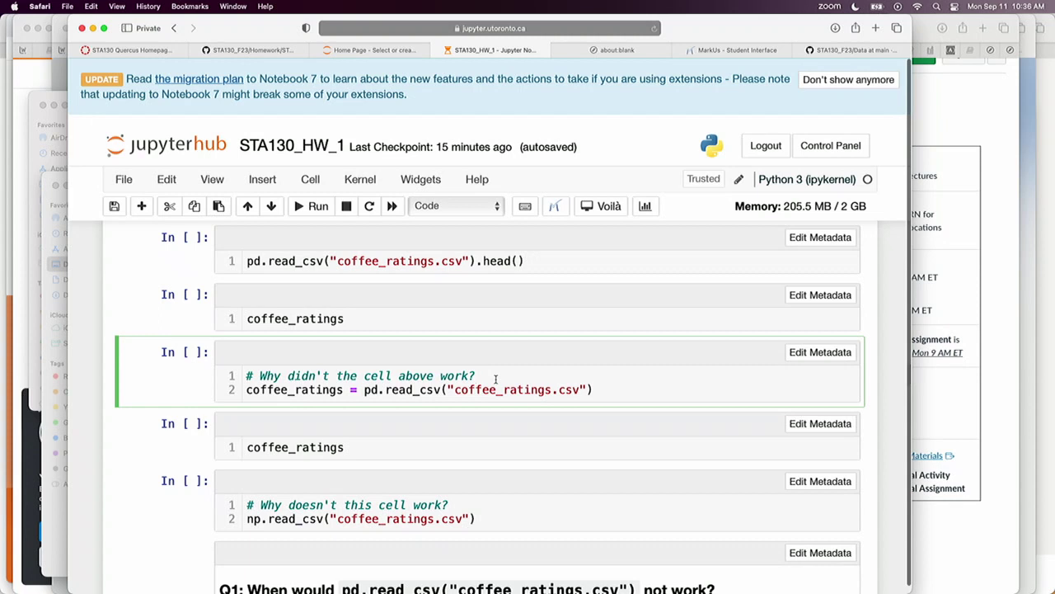
key(ctrl+Return)
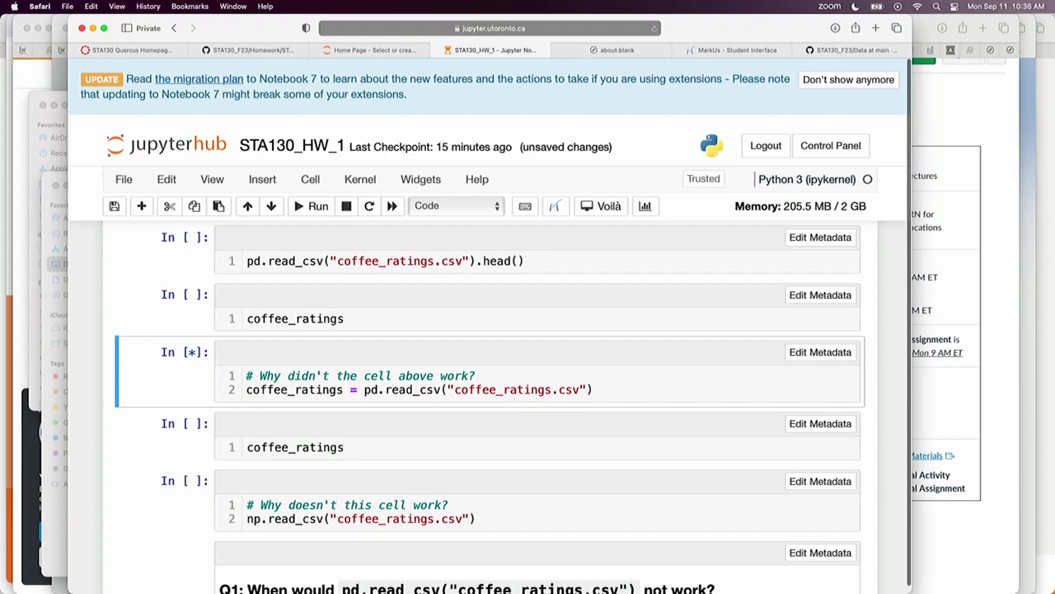
Switch to the STA130_HW_1 notebook on localhost, run the np.read_csv("coffee_ratings.csv") cell and review its output
click(1012, 55)
click(576, 240)
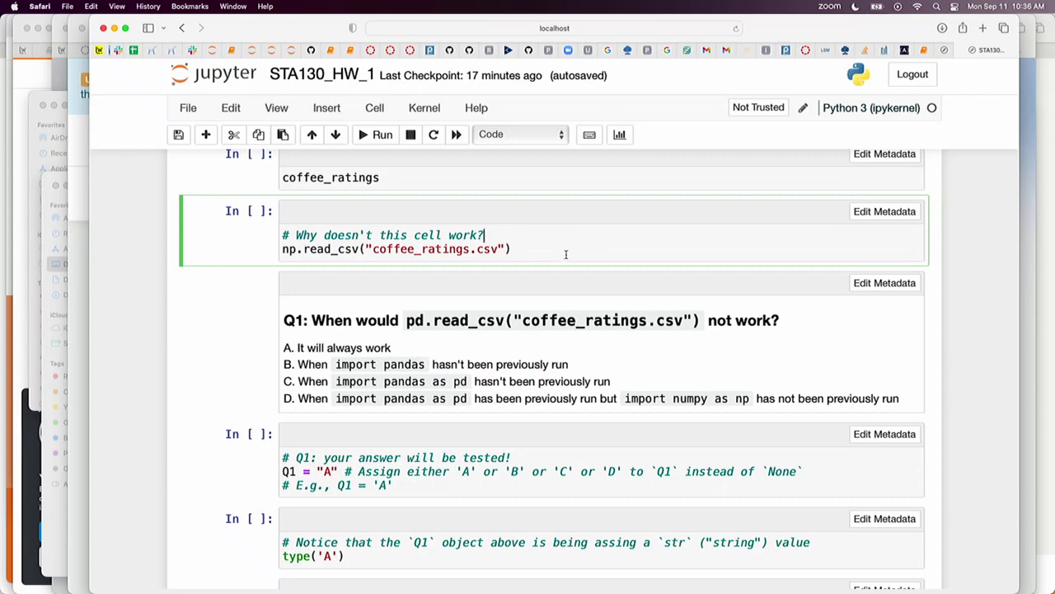
key(ctrl+Return)
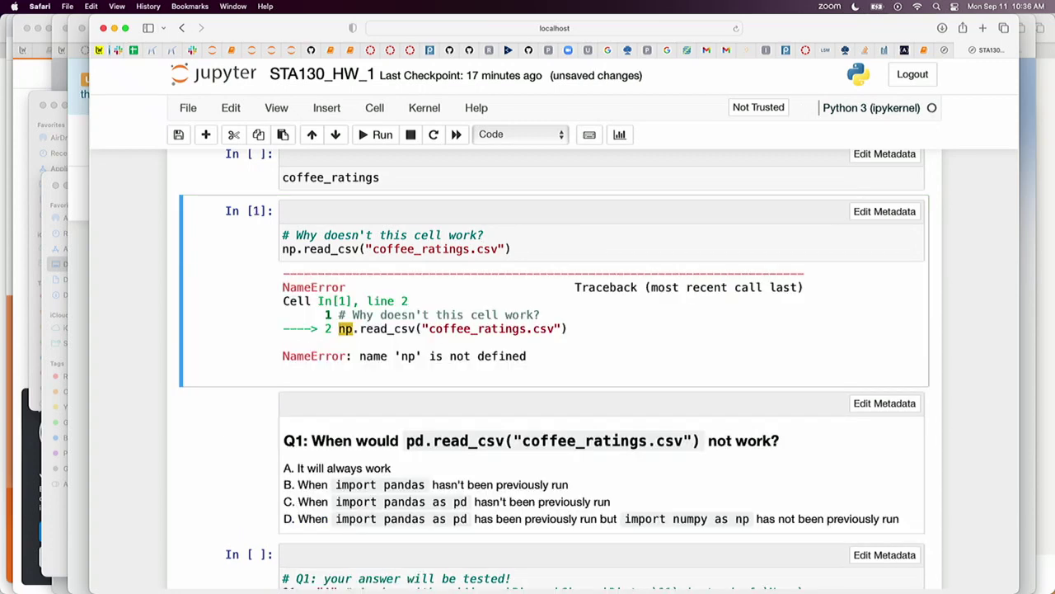
scroll(462, 311, down, 5)
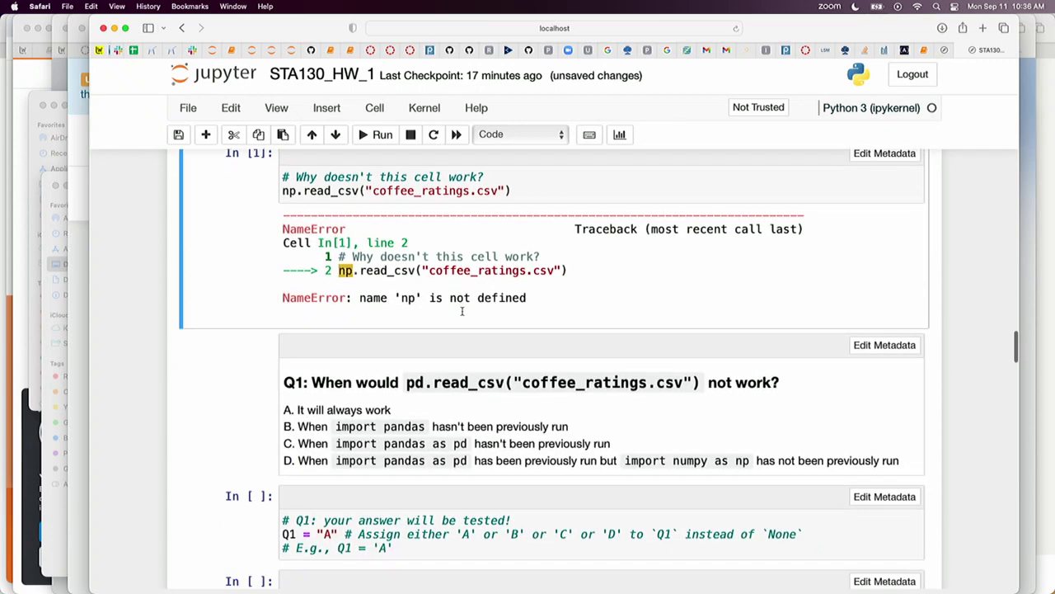
scroll(463, 312, down, 4)
scroll(463, 311, up, 14)
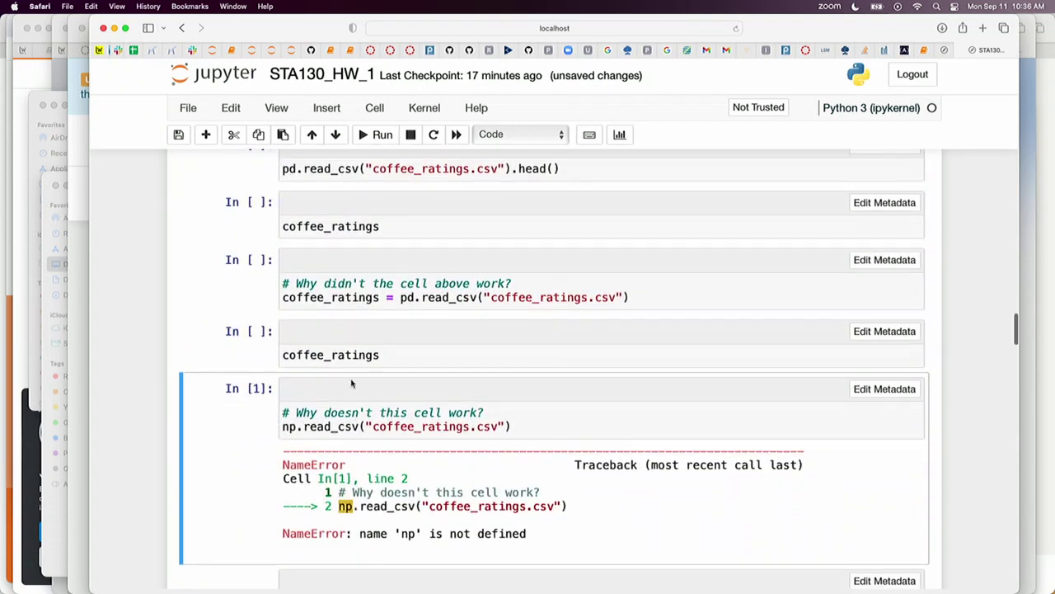
Duplicate the np.read_csv("coffee_ratings.csv") line directly below itself in the "Why doesn't this cell work?" cell
click(286, 424)
key(End)
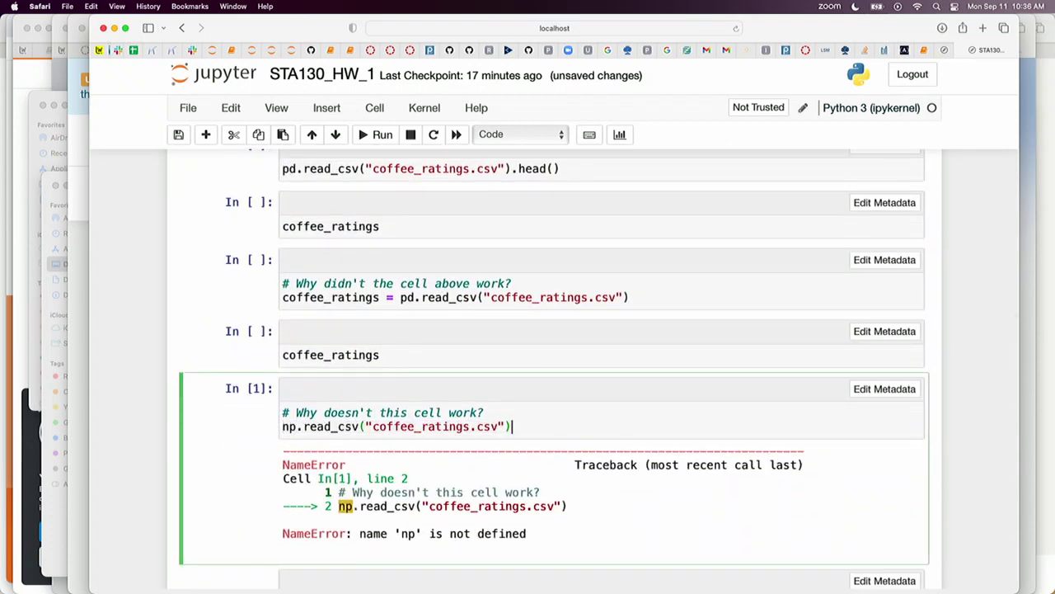
key(Return)
text(STA130_HW_1)
key(super+Left)
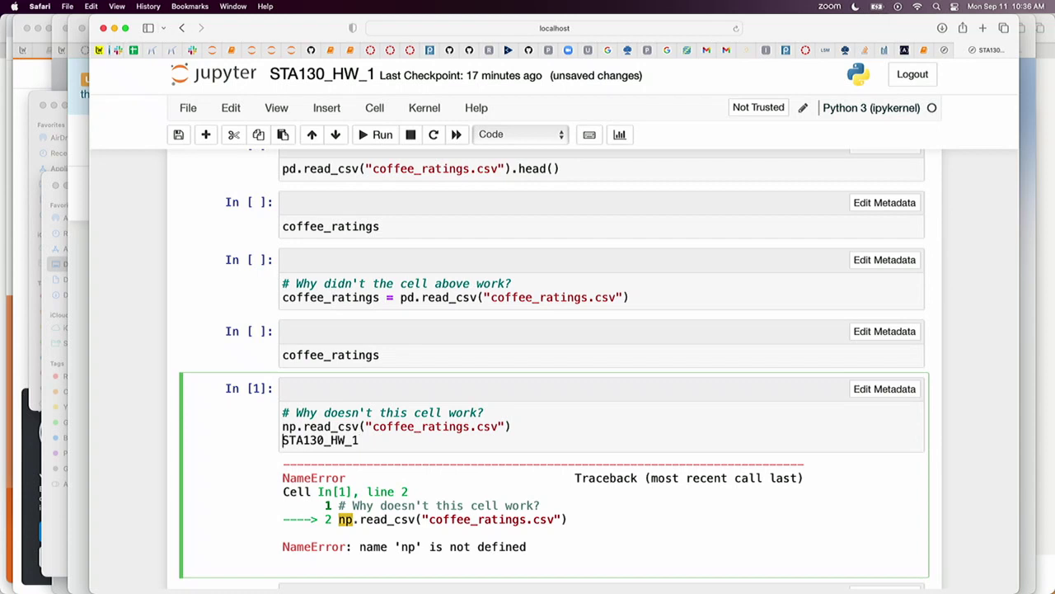
key(shift+Up)
key(super+c)
key(Down)
key(shift+End)
key(super+v)
key(Up)
key(Up)
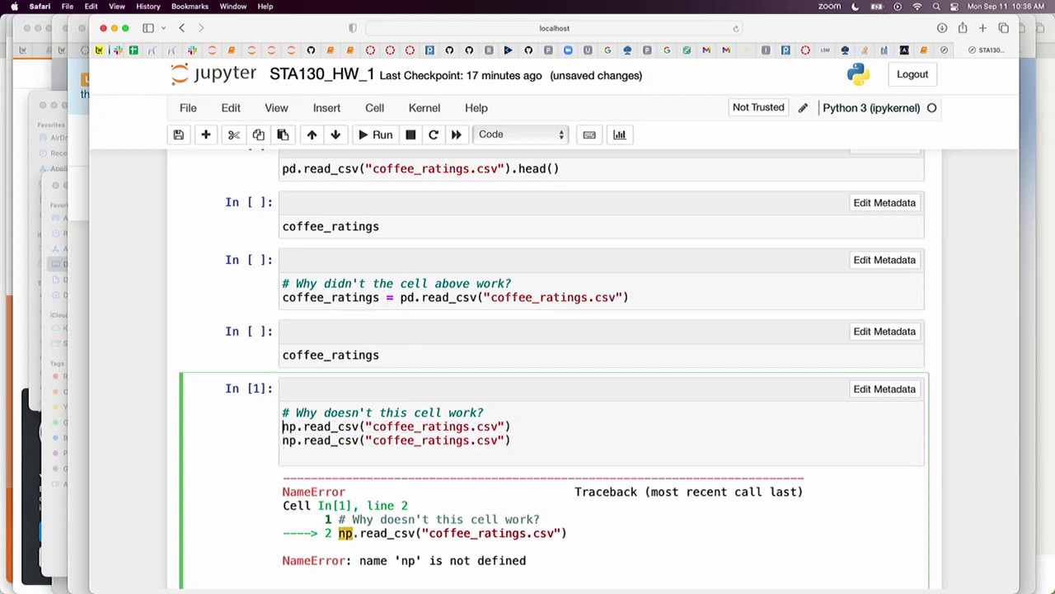
Comment out the first np.read_csv line with # and change np to pd in the duplicated line
text(#)
key(Down)
key(Left)
key(shift+Right)
key(shift+Right)
text(pd)
key(Left)
key(Left)
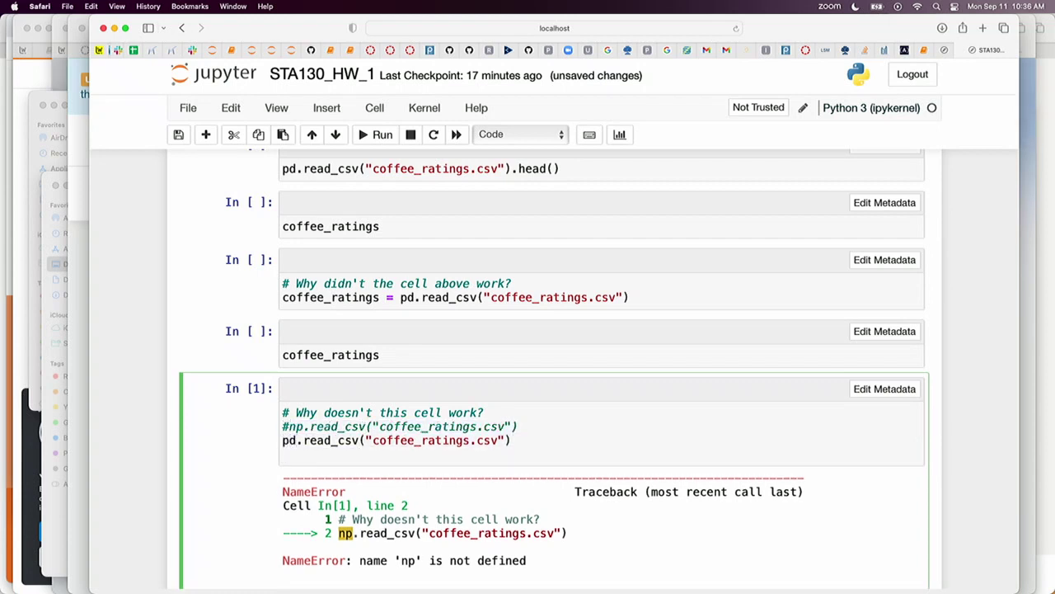
Insert the line "import pandas as pd" above pd.read_csv("coffee_ratings.csv") and run the cell
key(Return)
key(Up)
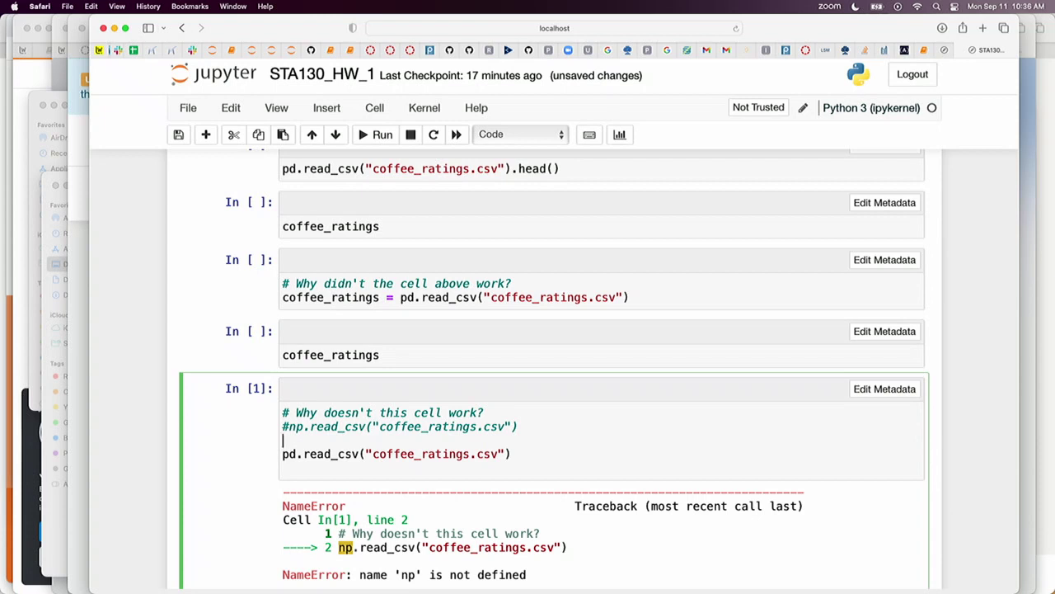
text(import pandas as )
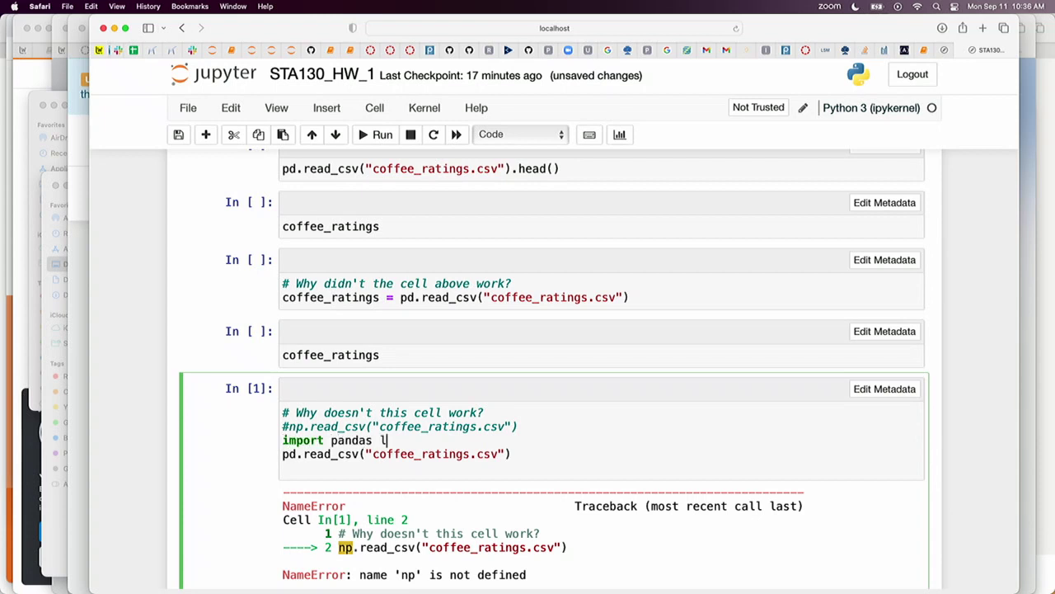
text(pd)
key(ctrl+Return)
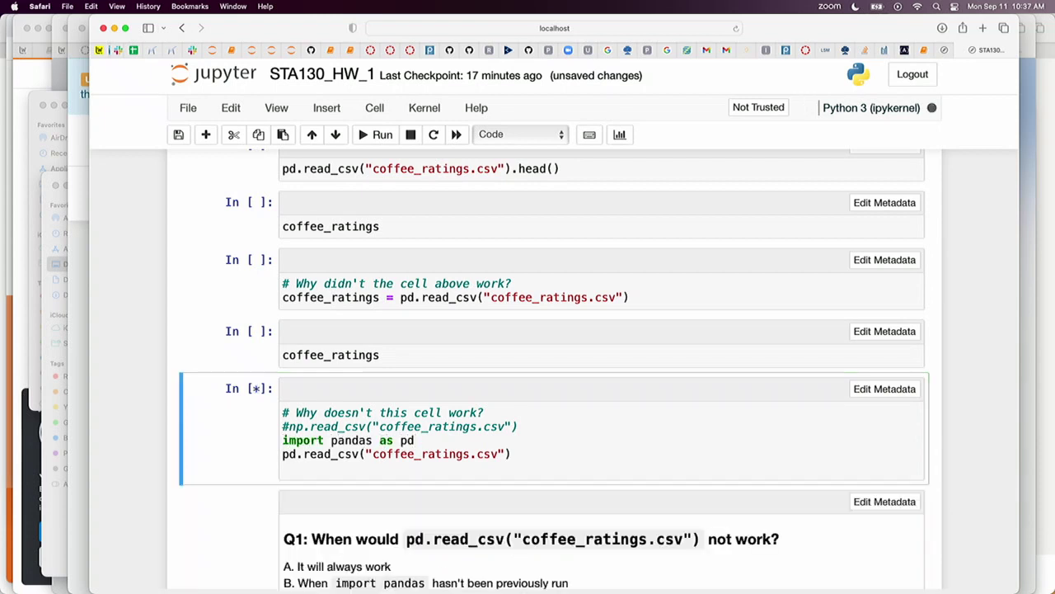